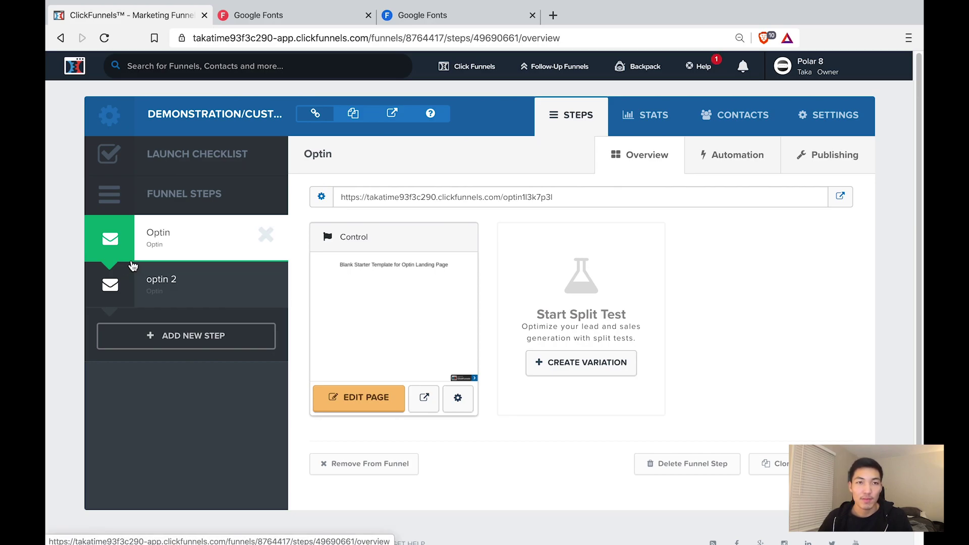
{"action": "key", "text": "ctrl+Tab"}
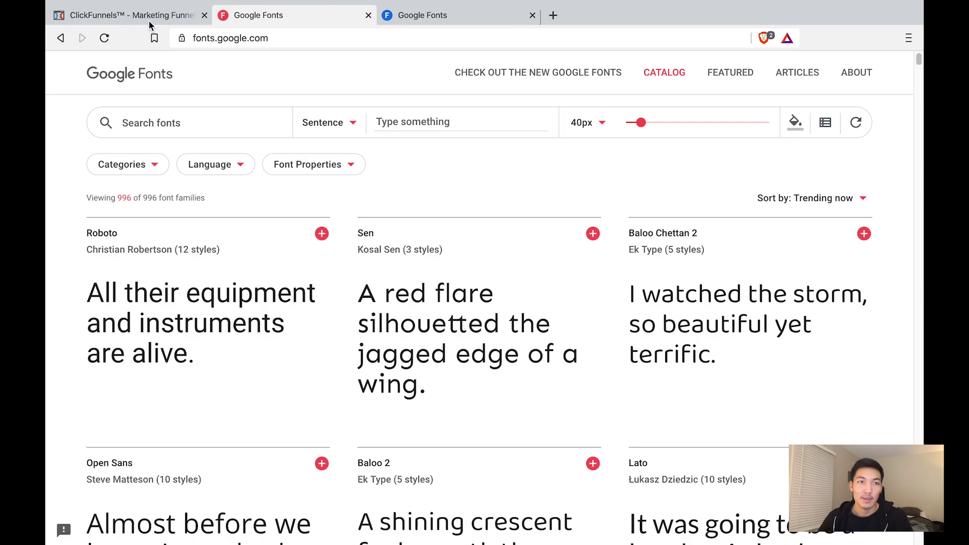
{"action": "left_click", "coordinate": [149, 20]}
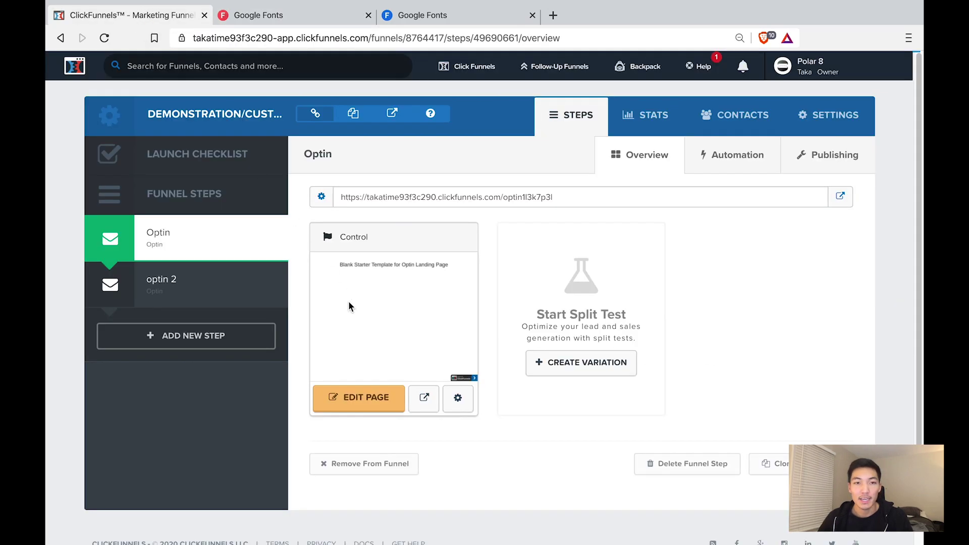
{"action": "left_click", "coordinate": [365, 389]}
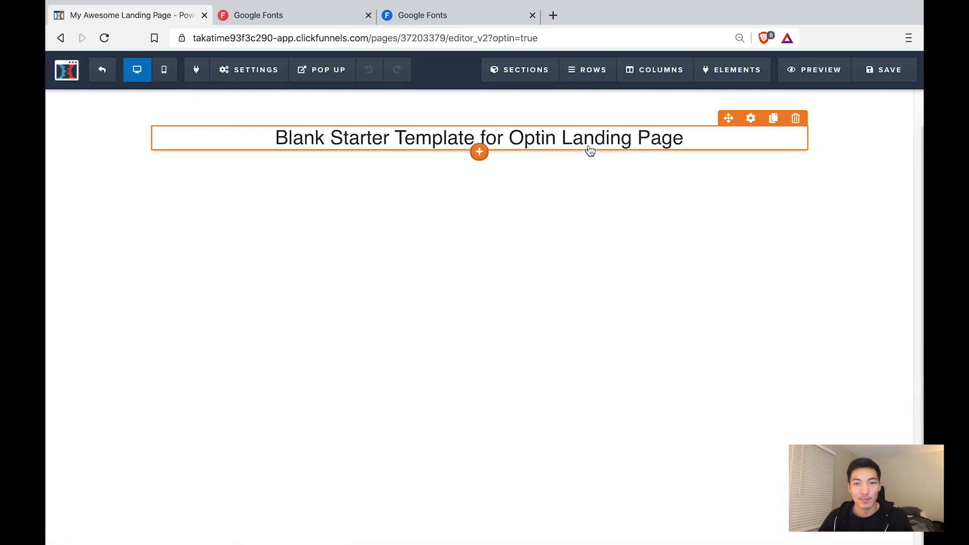
{"action": "left_click", "coordinate": [756, 123]}
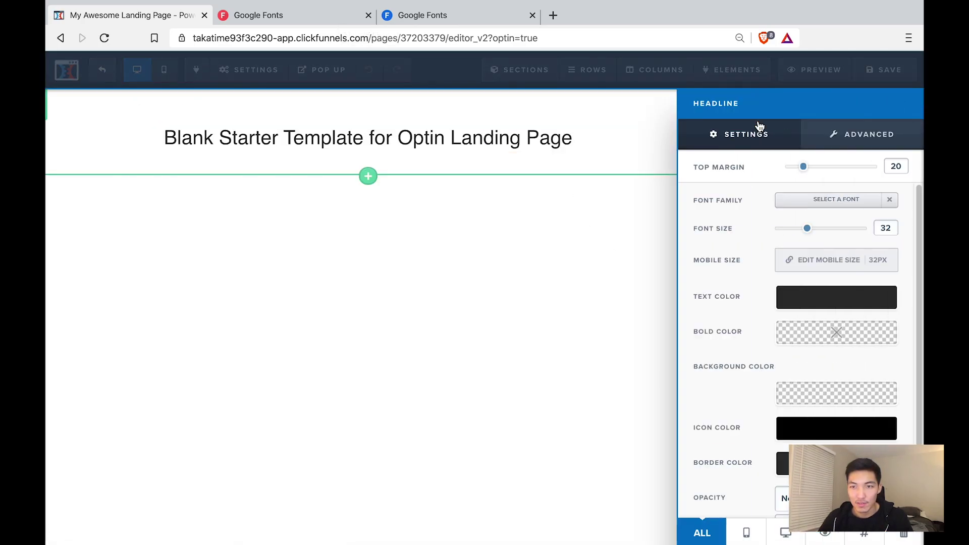
{"action": "left_click", "coordinate": [797, 202]}
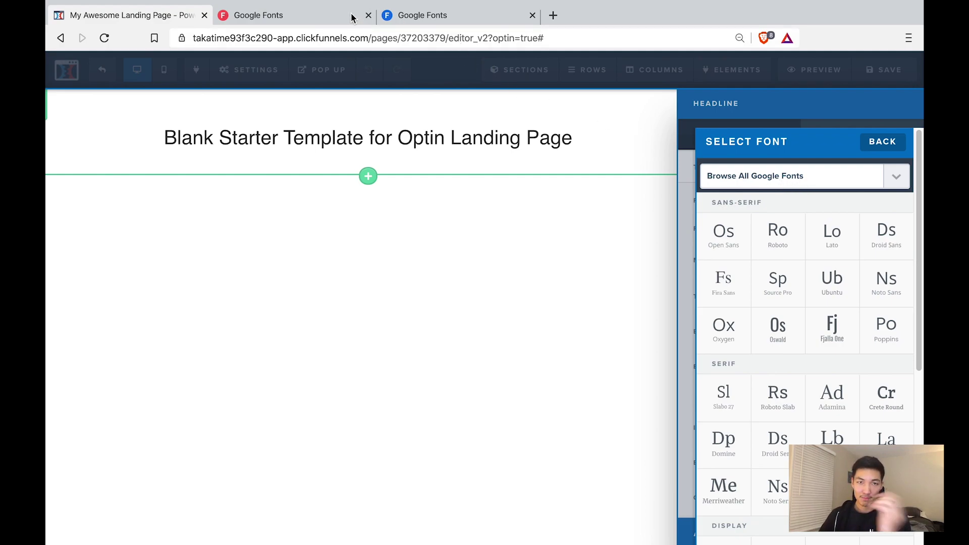
{"action": "left_click", "coordinate": [751, 181]}
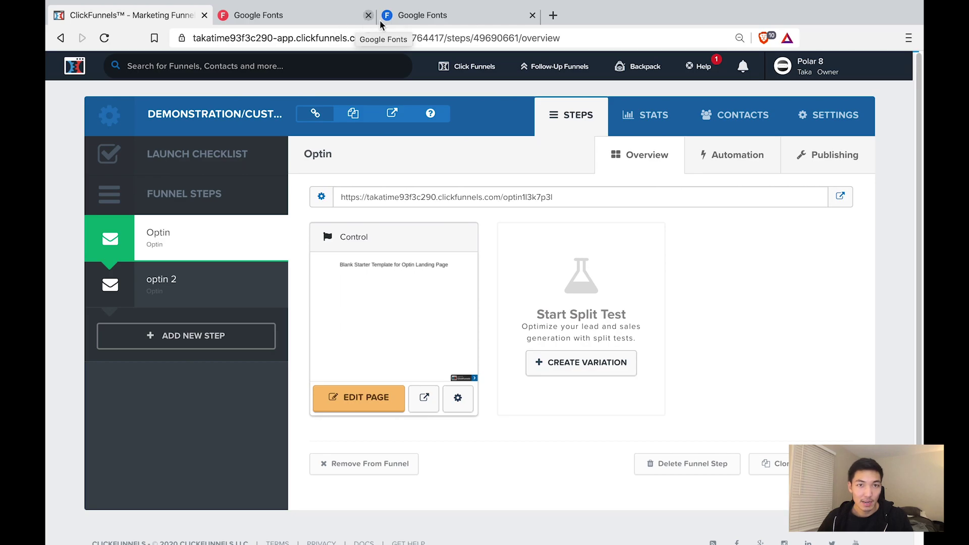
- Compare the new Browse fonts design with the classic Google Fonts catalog, finishing on the classic one
{"action": "left_click", "coordinate": [338, 20]}
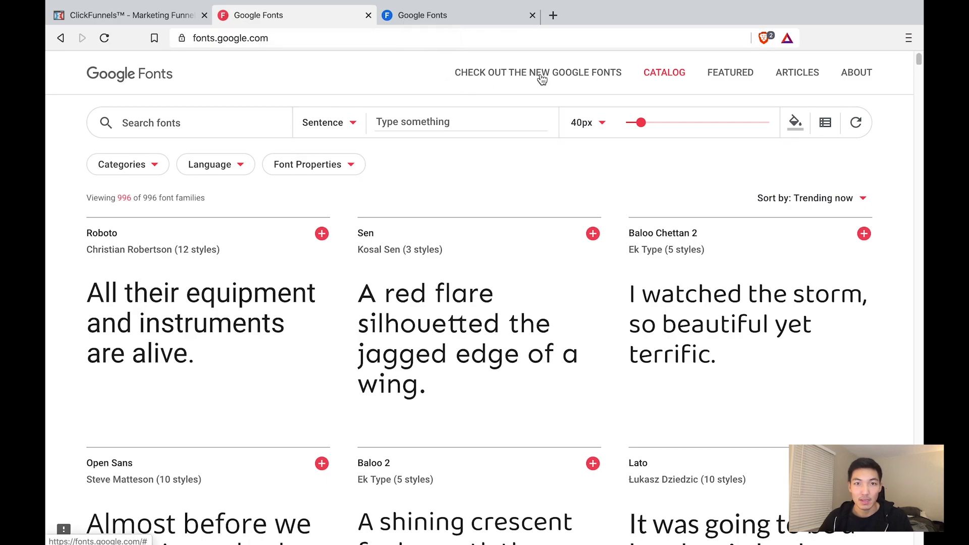
{"action": "left_click", "coordinate": [413, 18]}
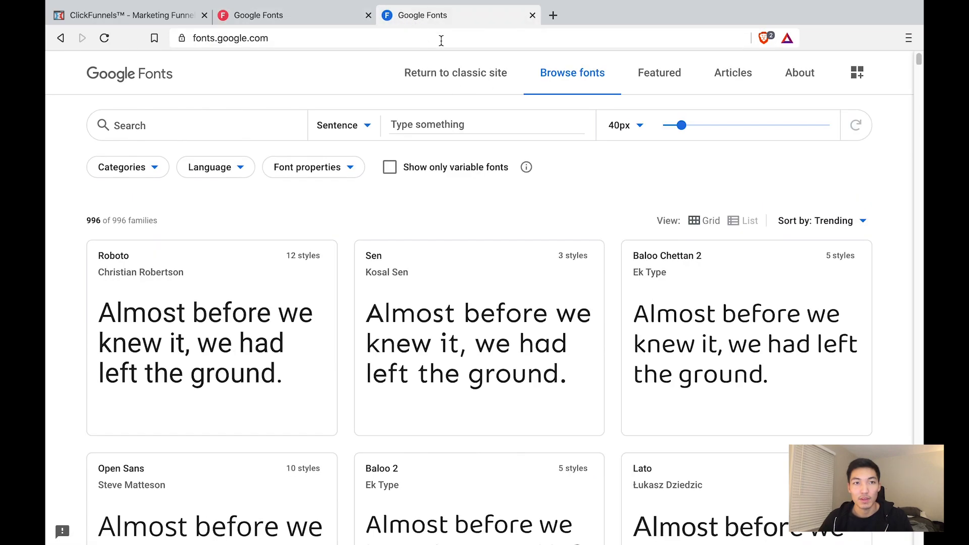
{"action": "left_click", "coordinate": [321, 19]}
{"action": "left_click", "coordinate": [434, 20]}
{"action": "left_click", "coordinate": [333, 18]}
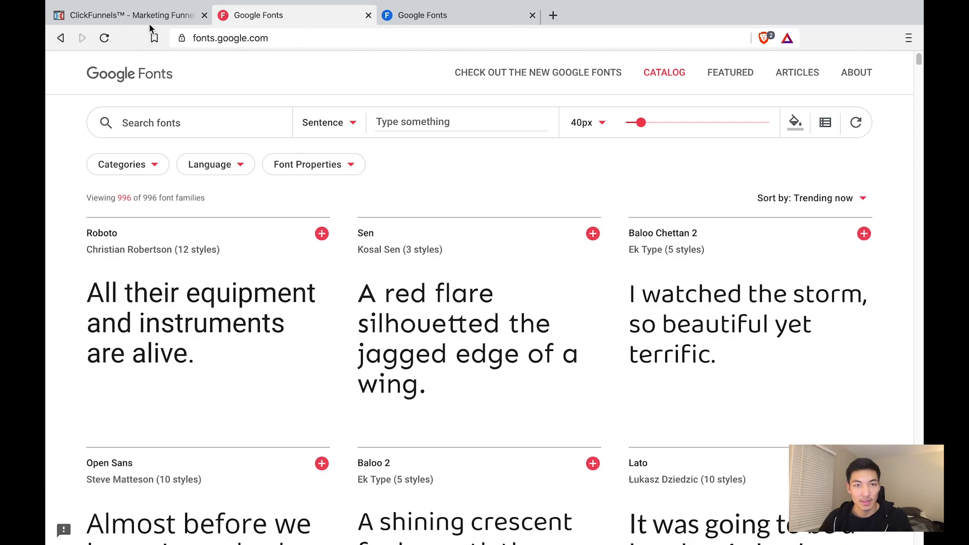
{"action": "left_click", "coordinate": [136, 16]}
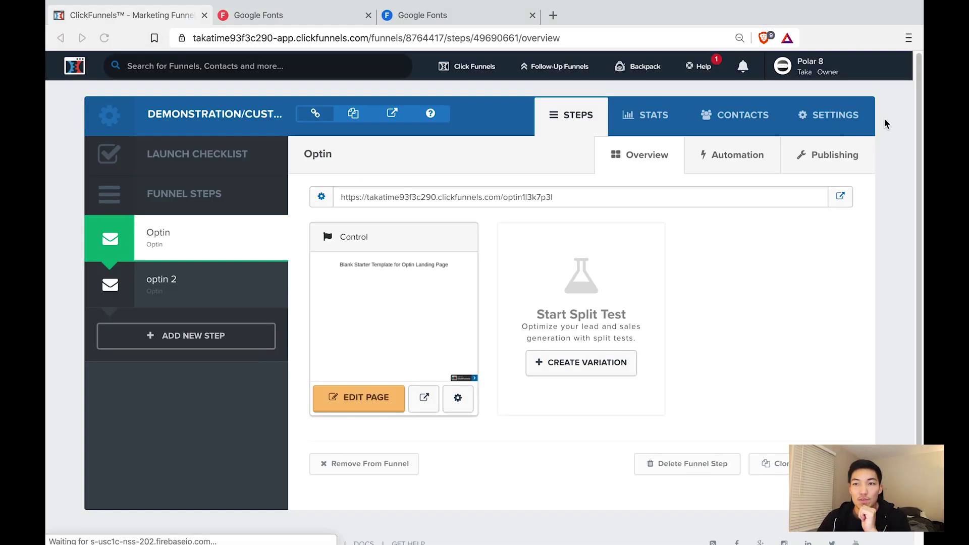
- Open the funnel's SETTINGS and locate the still-empty Head Tracking Code field
{"action": "left_click", "coordinate": [851, 117]}
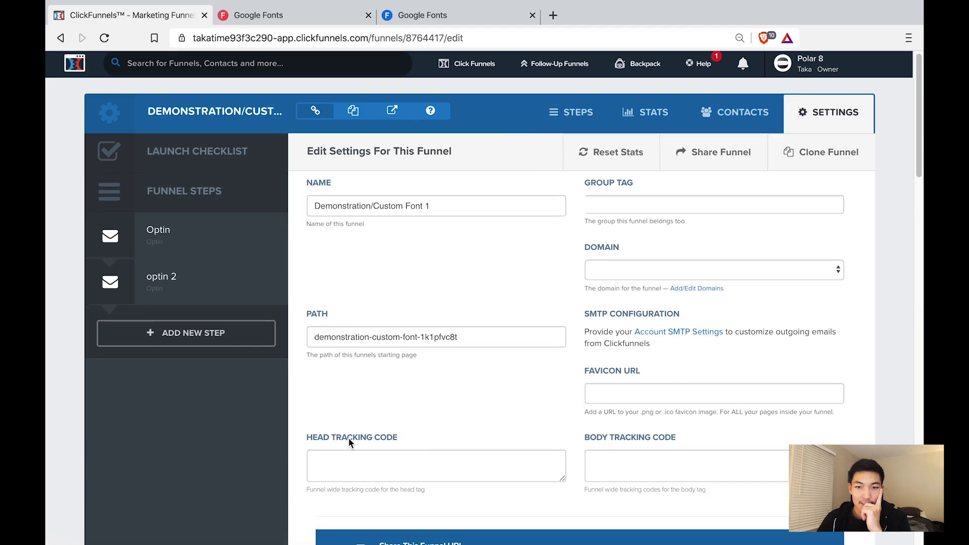
{"action": "mouse_move", "coordinate": [318, 442]}
{"action": "left_mouse_down"}
{"action": "mouse_move", "coordinate": [396, 438]}
{"action": "mouse_move", "coordinate": [310, 443]}
{"action": "left_mouse_up"}
{"action": "scroll", "coordinate": [315, 439], "scroll_direction": "down", "scroll_amount": 1}
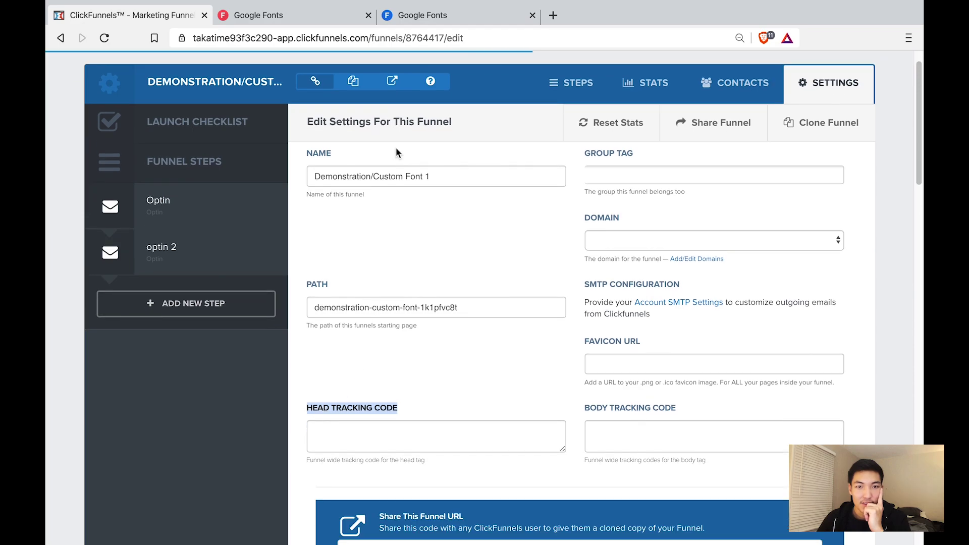
{"action": "left_click", "coordinate": [466, 11]}
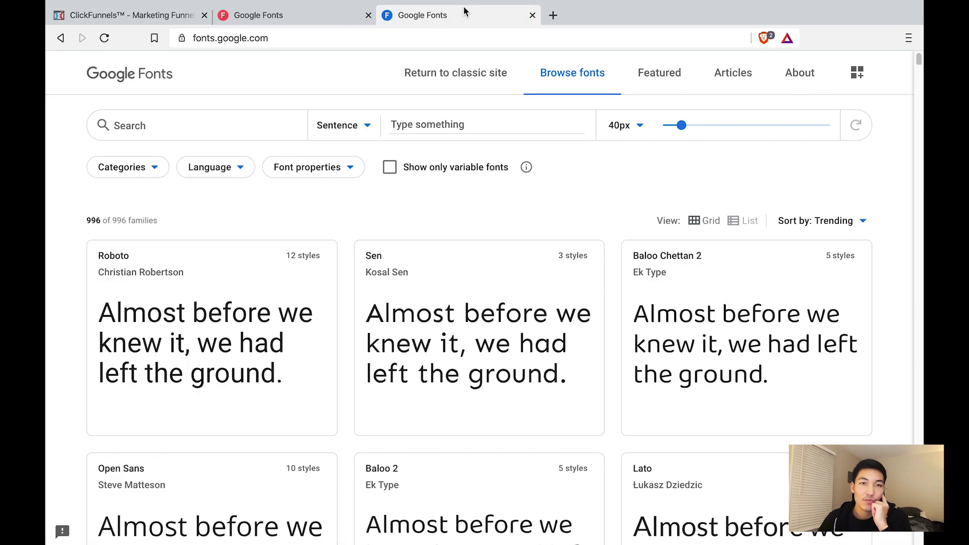
- Search for 'caladea' and open the Caladea font page in both Google Fonts designs
{"action": "left_click", "coordinate": [259, 126]}
{"action": "type", "text": "caladea"}
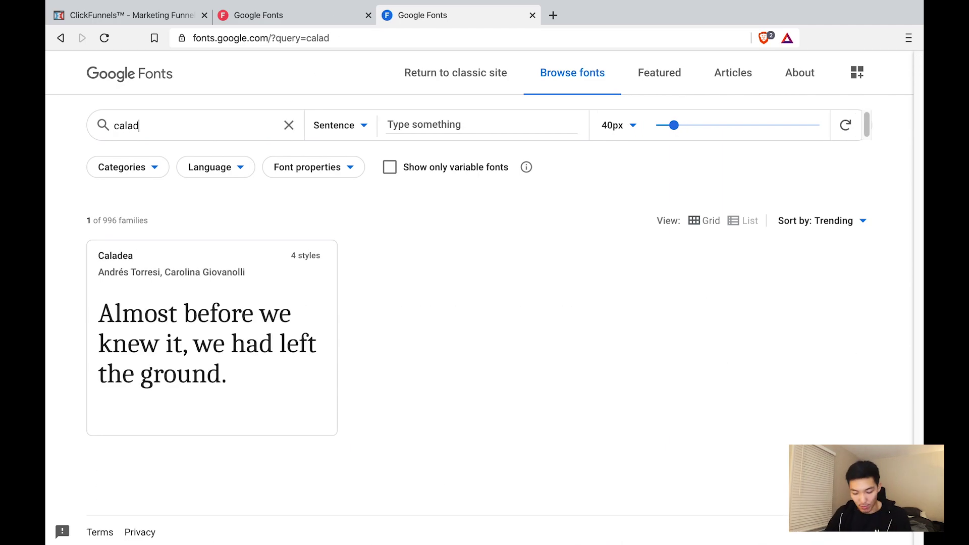
{"action": "left_click", "coordinate": [147, 252]}
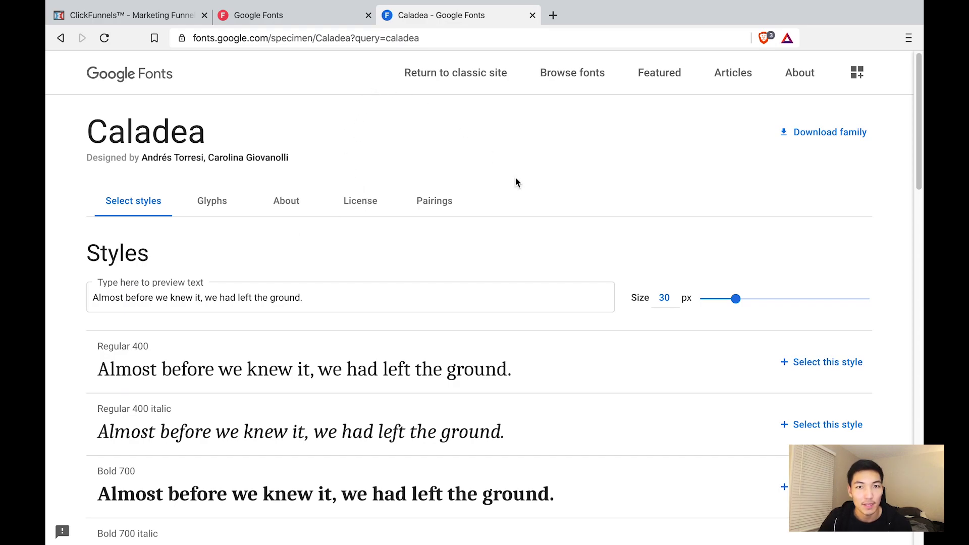
{"action": "left_click", "coordinate": [256, 16]}
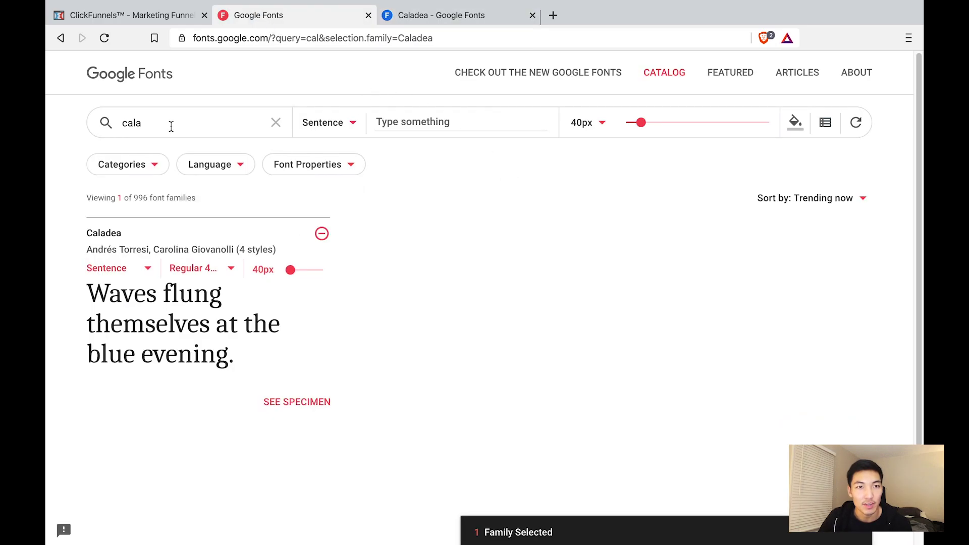
{"action": "left_click", "coordinate": [119, 237]}
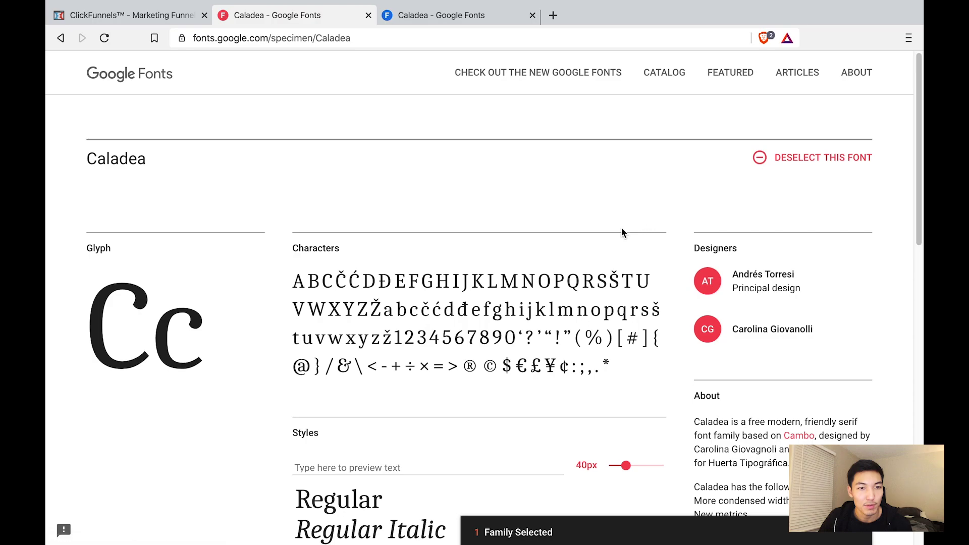
{"action": "left_click", "coordinate": [760, 161]}
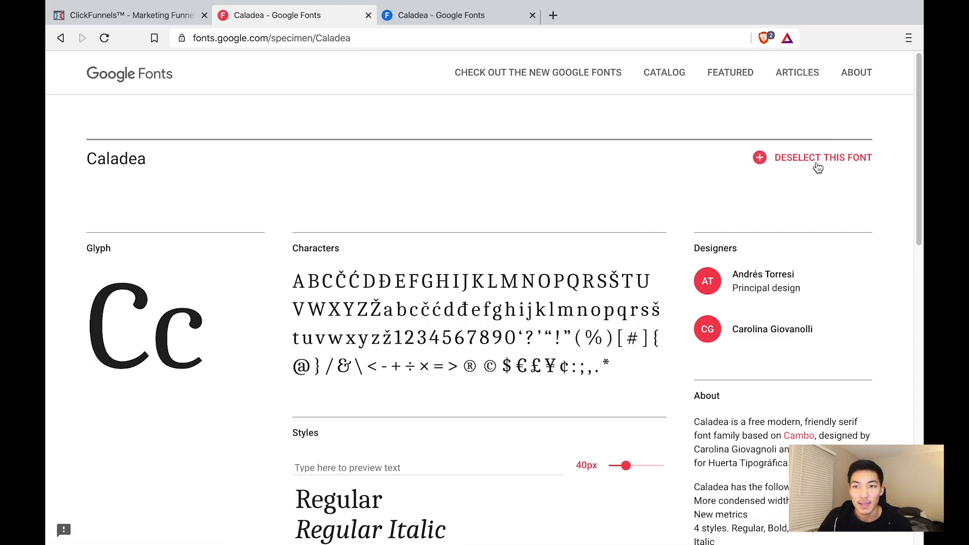
{"action": "left_click", "coordinate": [818, 162]}
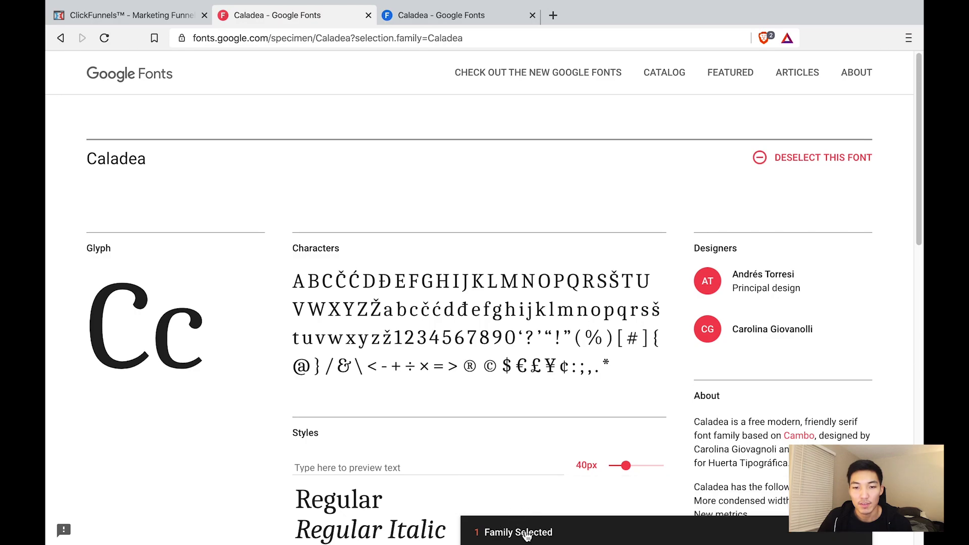
{"action": "left_click", "coordinate": [528, 534]}
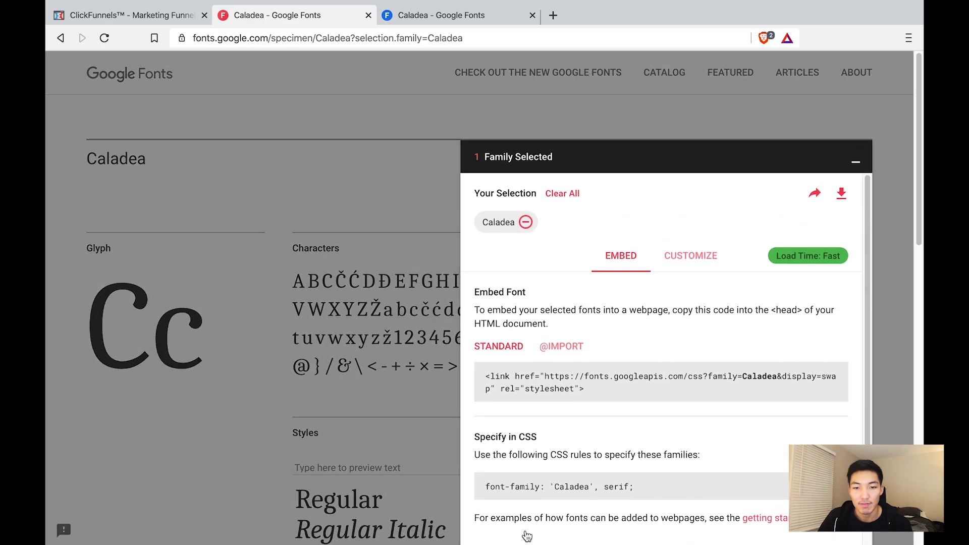
{"action": "left_click", "coordinate": [457, 20]}
- Select Caladea's Regular 400, Bold 700 and Bold 700 italic styles
{"action": "scroll", "coordinate": [342, 289], "scroll_direction": "down", "scroll_amount": 2}
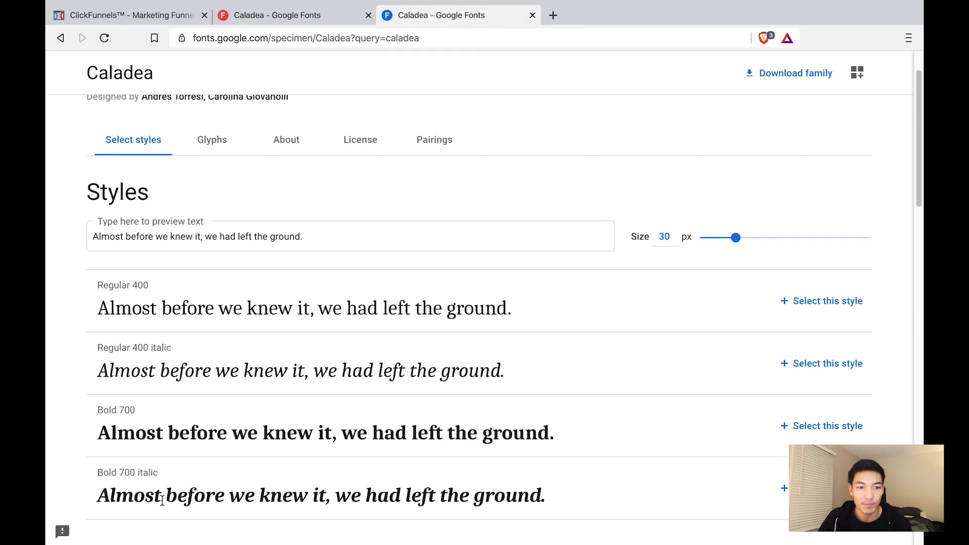
{"action": "scroll", "coordinate": [510, 304], "scroll_direction": "down", "scroll_amount": 1}
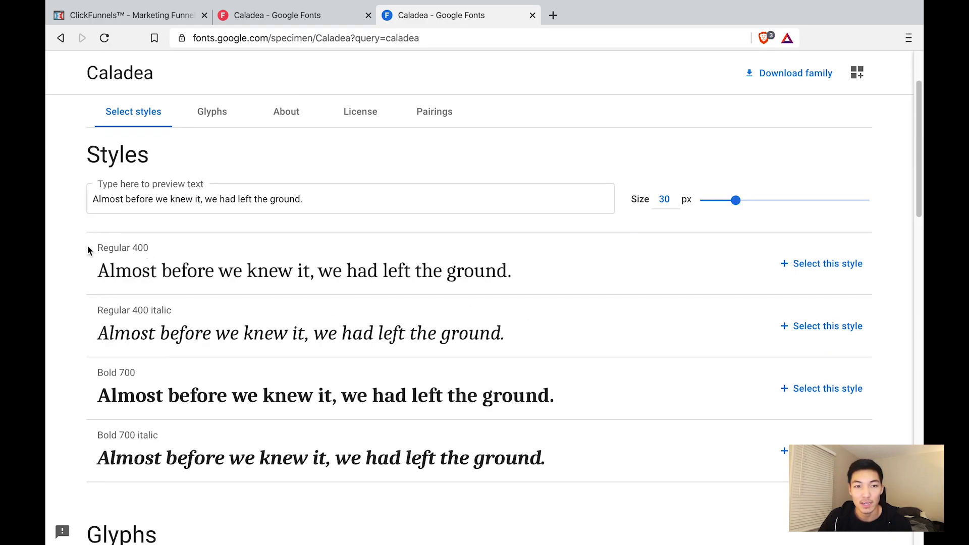
{"action": "left_click_drag", "start_coordinate": [88, 250], "coordinate": [241, 253]}
{"action": "left_click", "coordinate": [853, 263]}
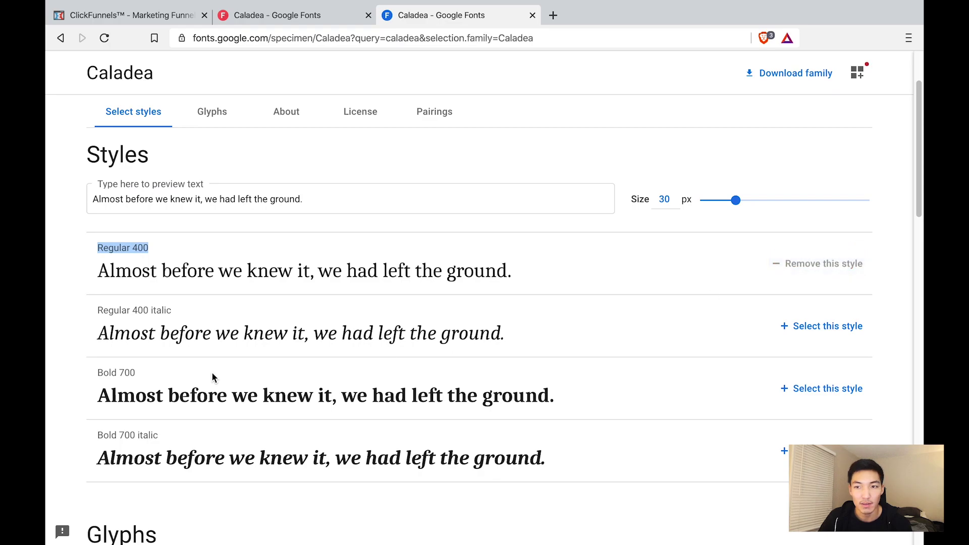
{"action": "left_click_drag", "start_coordinate": [86, 368], "coordinate": [142, 396]}
{"action": "left_click_drag", "start_coordinate": [161, 433], "coordinate": [97, 433]}
{"action": "left_click", "coordinate": [848, 389]}
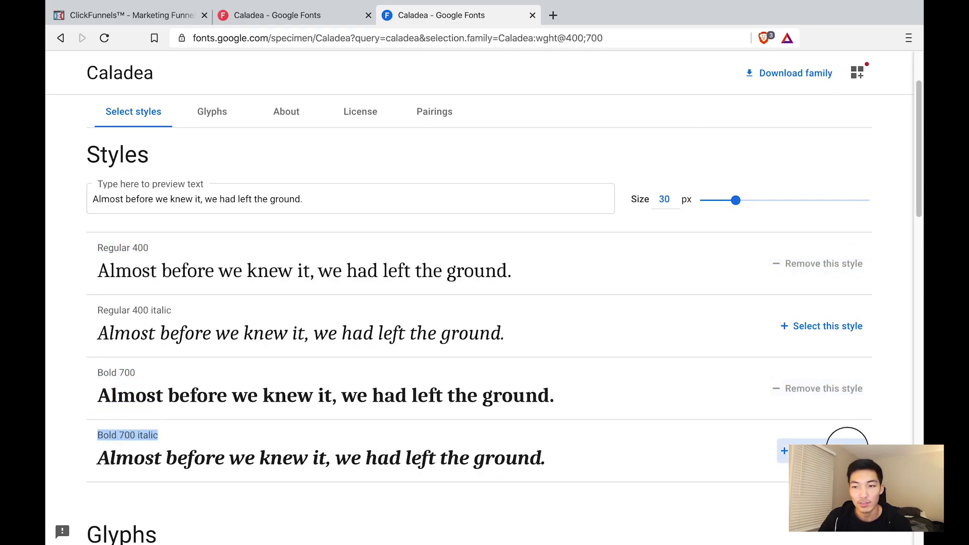
{"action": "left_click", "coordinate": [848, 450]}
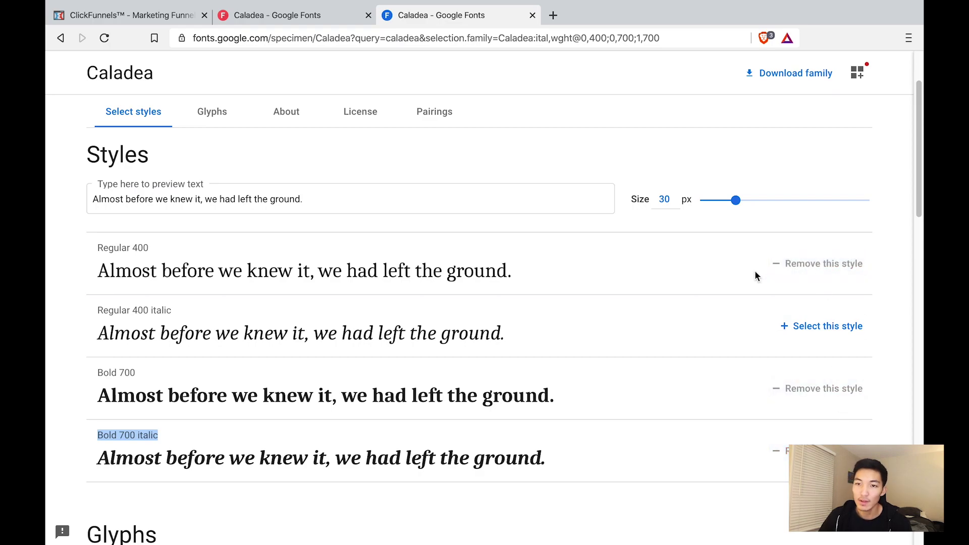
- Review the selected Caladea family in the selected-families panel
{"action": "scroll", "coordinate": [755, 271], "scroll_direction": "down", "scroll_amount": 1}
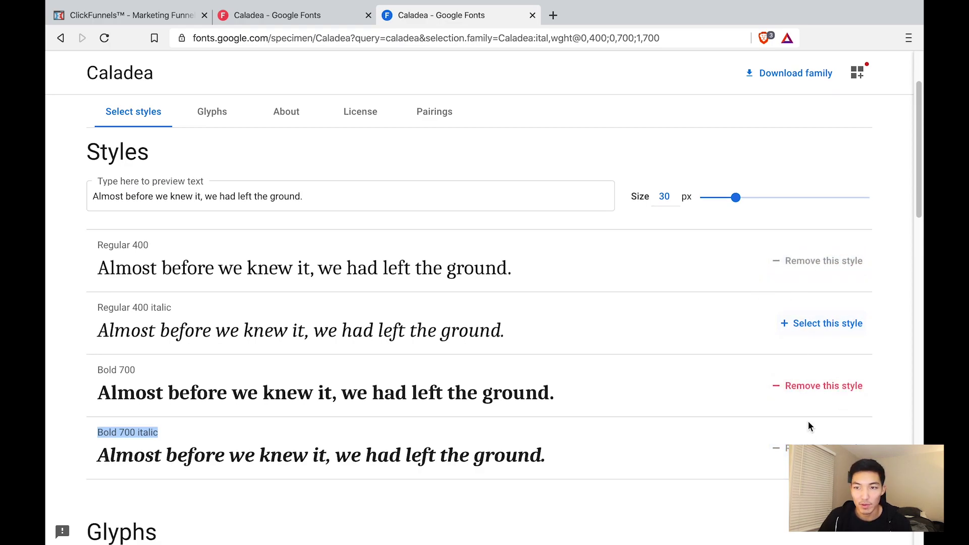
{"action": "left_click", "coordinate": [888, 356]}
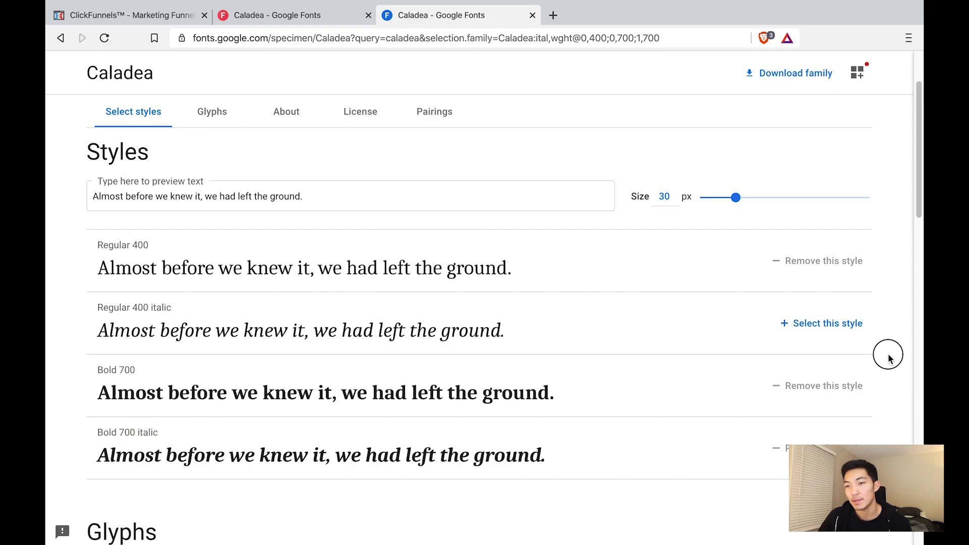
{"action": "left_click", "coordinate": [892, 366]}
{"action": "left_click", "coordinate": [891, 365]}
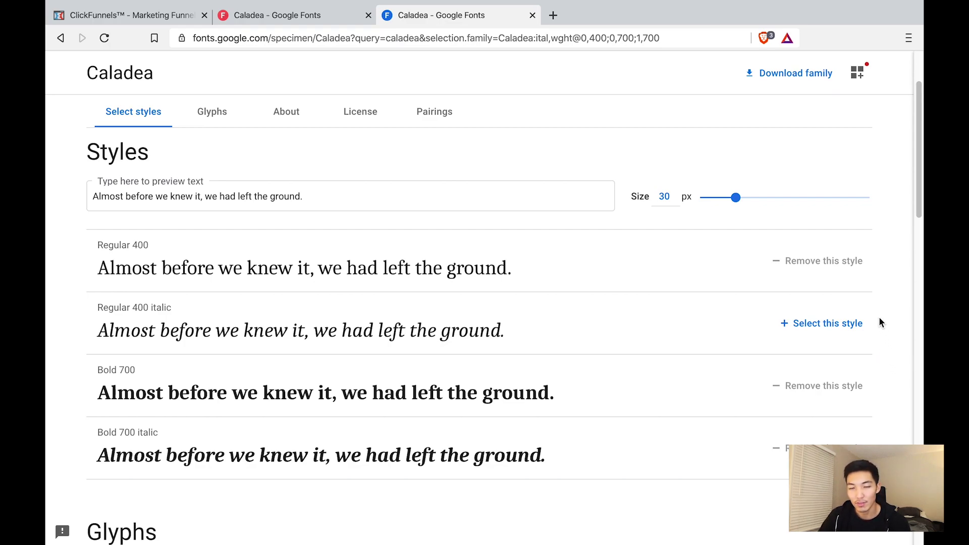
{"action": "scroll", "coordinate": [545, 182], "scroll_direction": "down", "scroll_amount": 5}
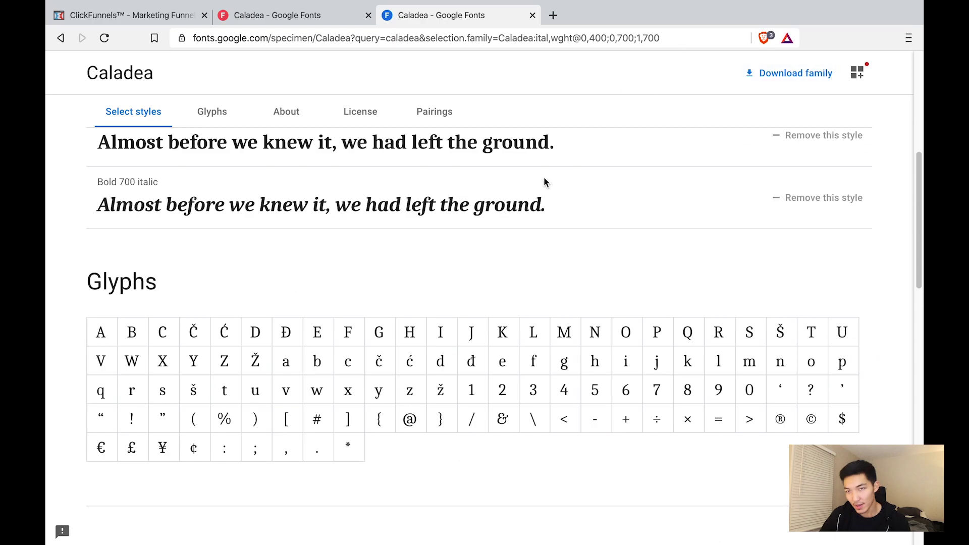
{"action": "scroll", "coordinate": [545, 181], "scroll_direction": "up", "scroll_amount": 7}
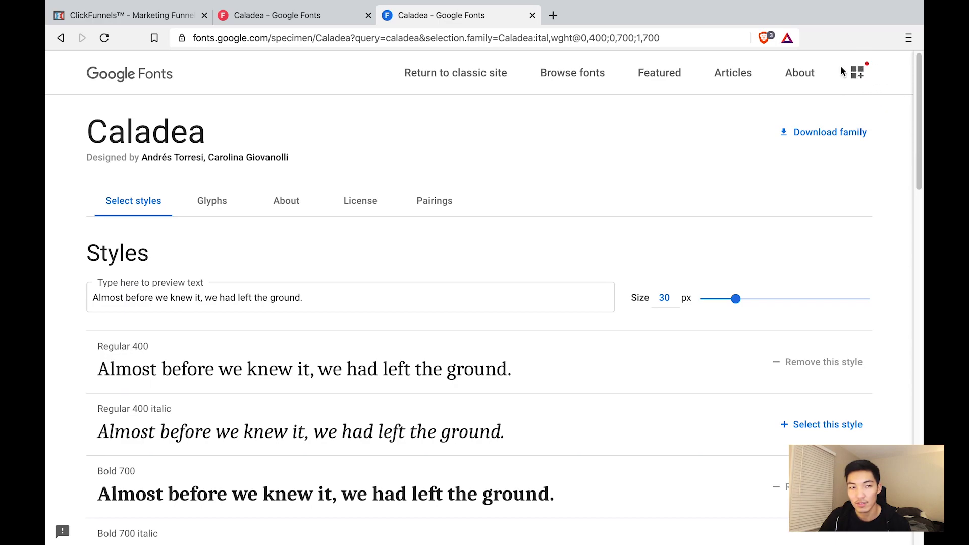
{"action": "left_click", "coordinate": [861, 79]}
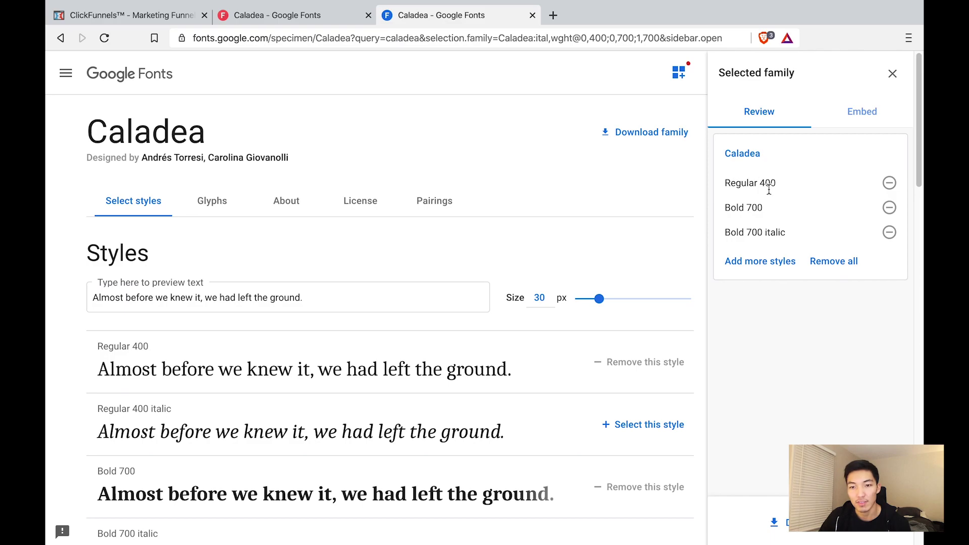
- On the classic Google Fonts page, add Caladea bold 700 and bold 700 Italic to the selection
{"action": "left_click_drag", "start_coordinate": [736, 183], "coordinate": [790, 187]}
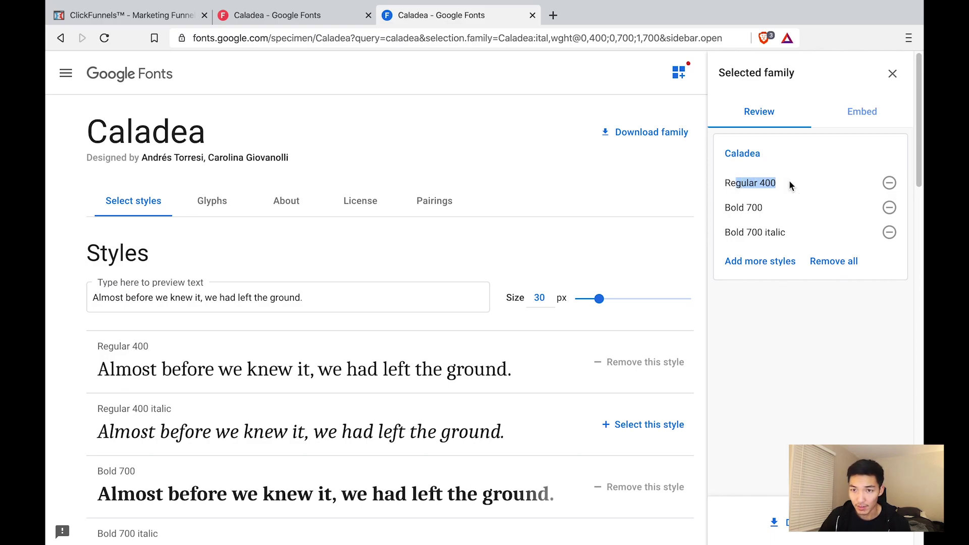
{"action": "left_click_drag", "start_coordinate": [736, 207], "coordinate": [813, 231]}
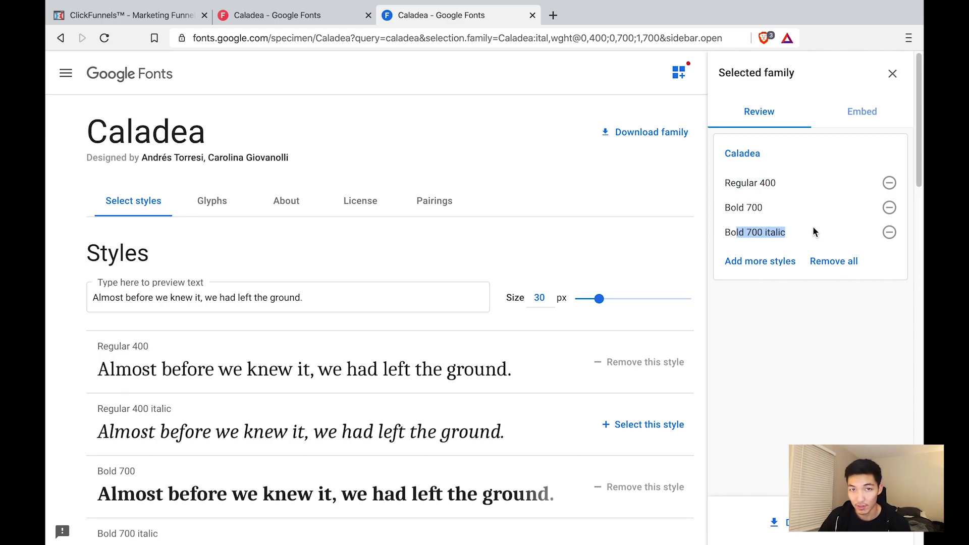
{"action": "left_click", "coordinate": [341, 16]}
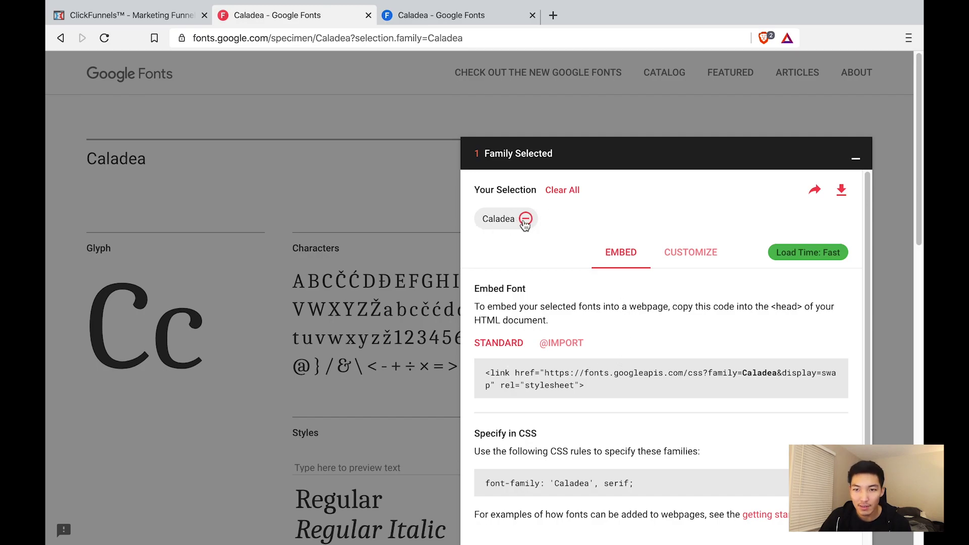
{"action": "left_click", "coordinate": [699, 264]}
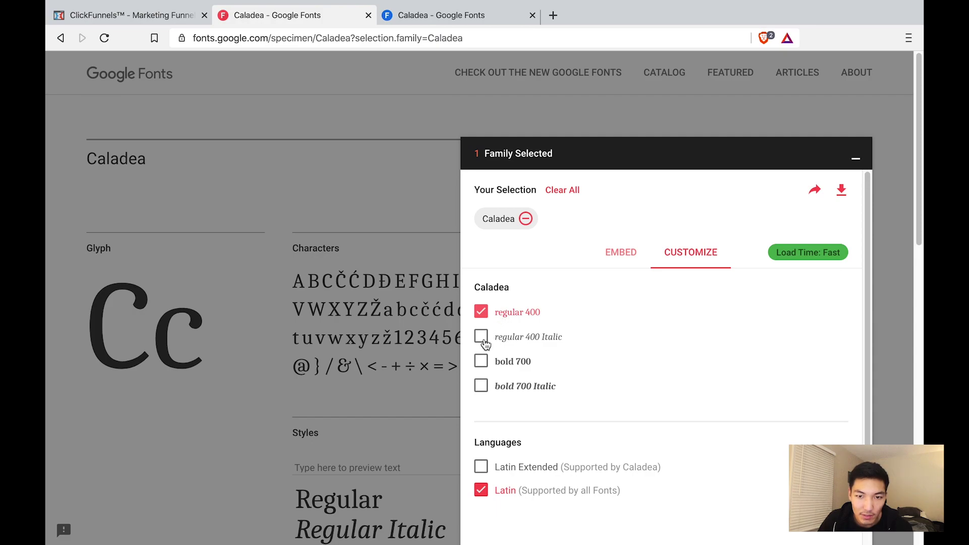
{"action": "left_click", "coordinate": [482, 364]}
{"action": "left_click", "coordinate": [483, 388]}
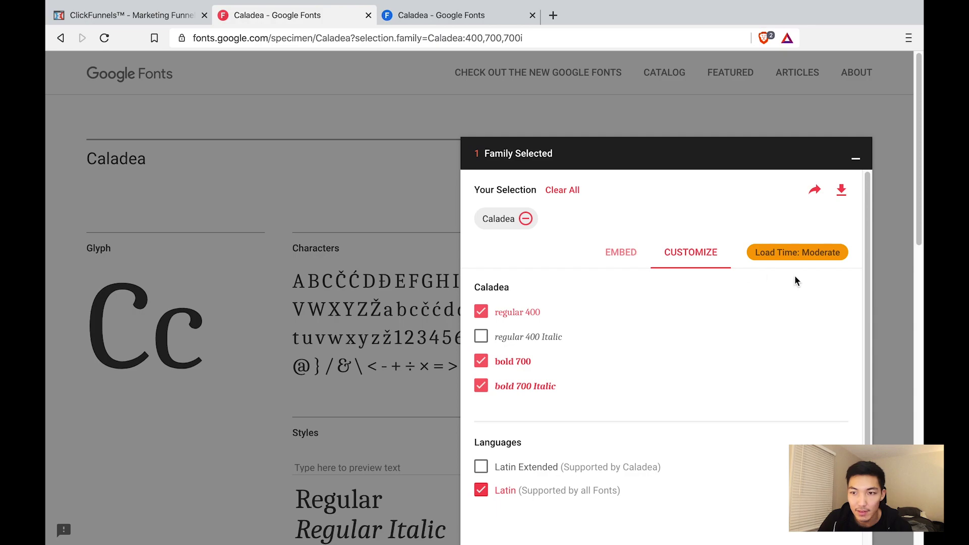
- Check the load-time effect of the bold styles, then show the Caladea:400,700,700i embed code
{"action": "left_click_drag", "start_coordinate": [759, 254], "coordinate": [818, 253]}
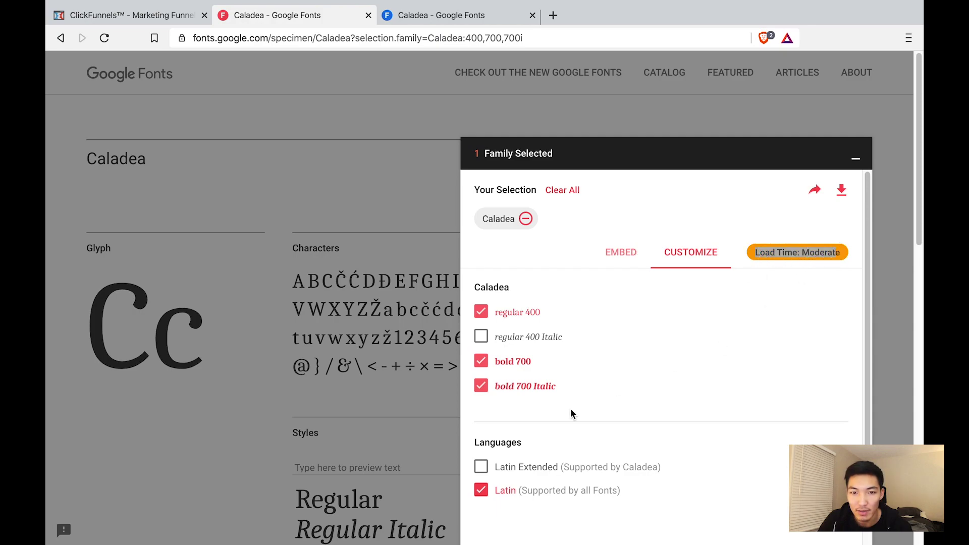
{"action": "left_click", "coordinate": [481, 361]}
{"action": "left_click", "coordinate": [481, 386]}
{"action": "left_click", "coordinate": [481, 362]}
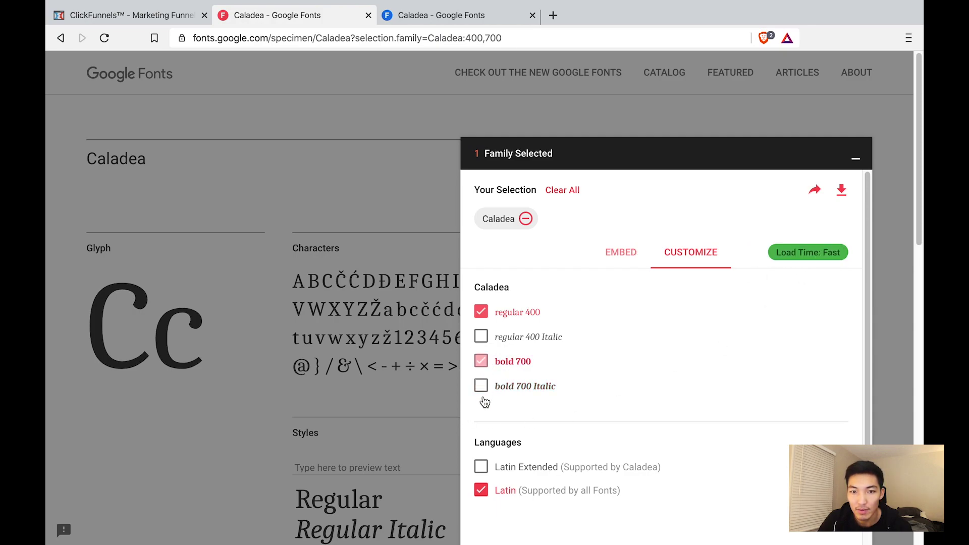
{"action": "left_click", "coordinate": [482, 386]}
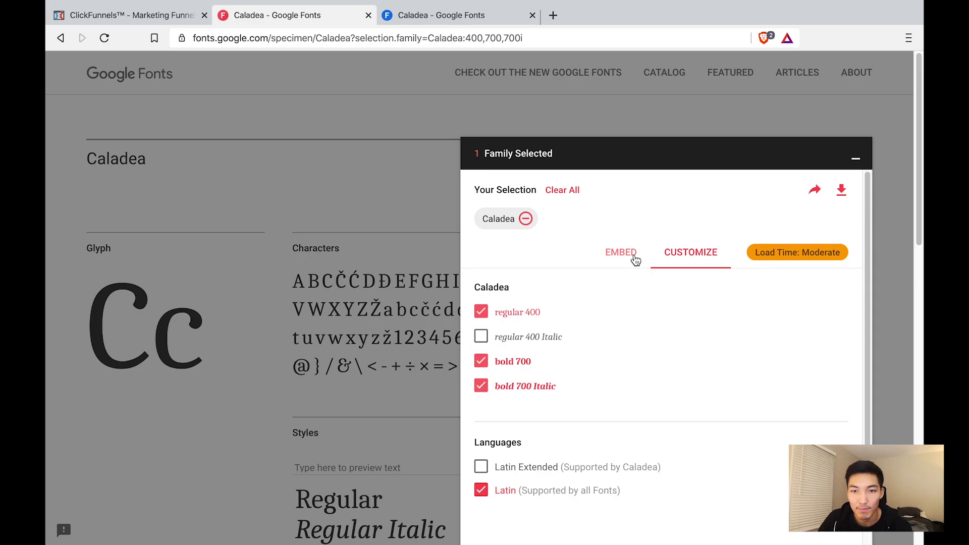
{"action": "left_click", "coordinate": [610, 258]}
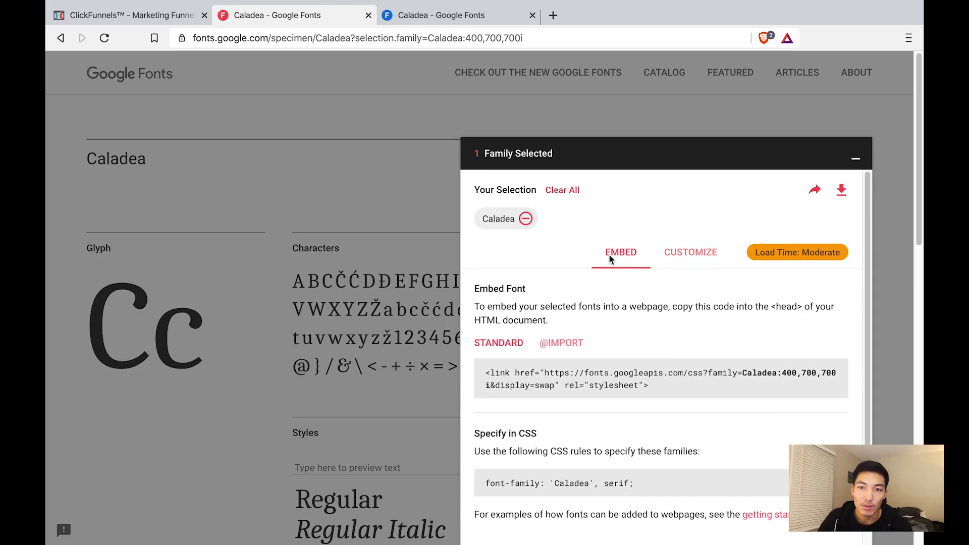
{"action": "left_click", "coordinate": [489, 18]}
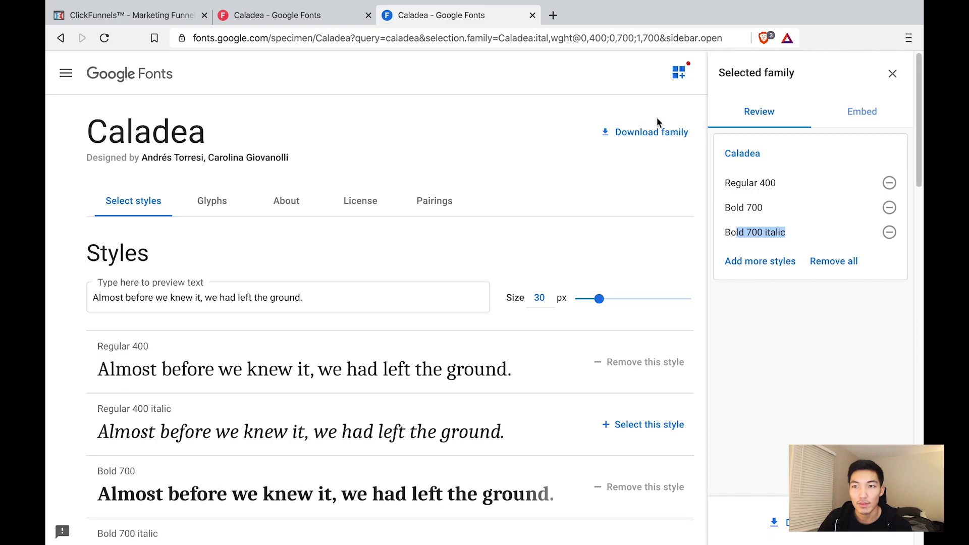
{"action": "left_click", "coordinate": [843, 111]}
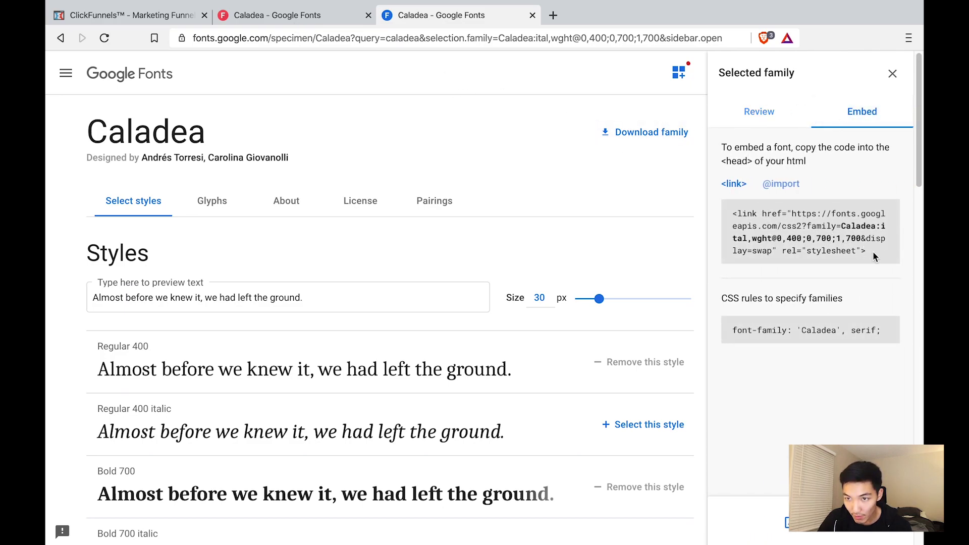
{"action": "left_click_drag", "start_coordinate": [875, 257], "coordinate": [725, 212]}
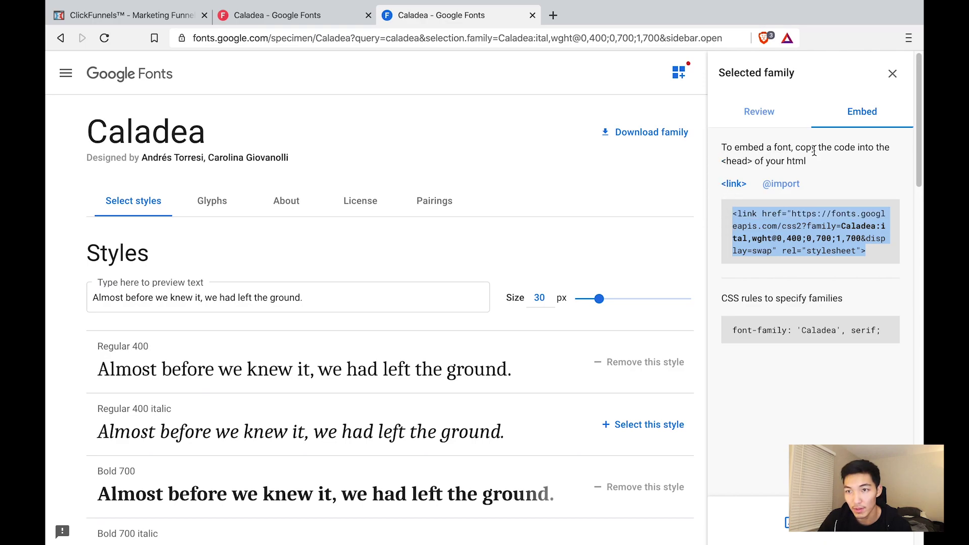
{"action": "left_click_drag", "start_coordinate": [753, 160], "coordinate": [721, 161]}
{"action": "left_click", "coordinate": [347, 24]}
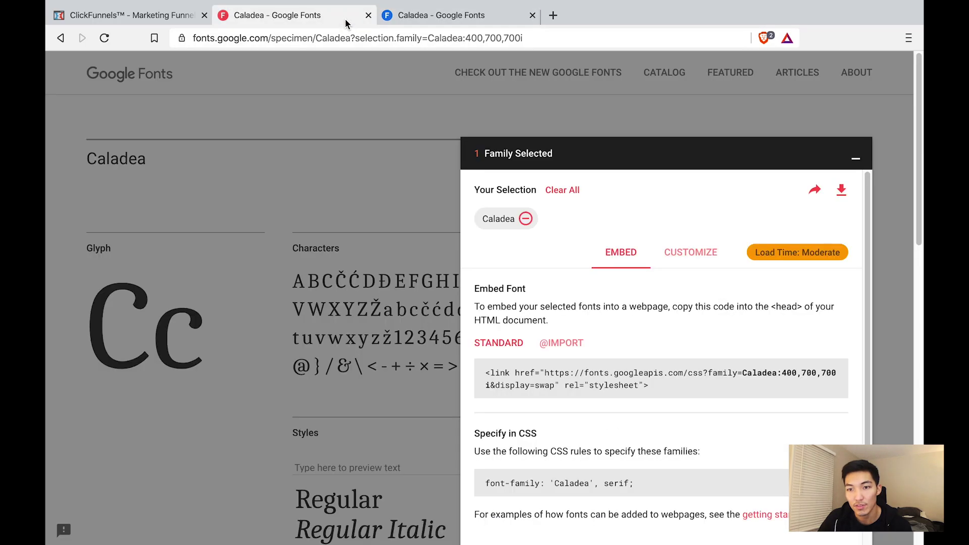
{"action": "scroll", "coordinate": [705, 304], "scroll_direction": "down", "scroll_amount": 1}
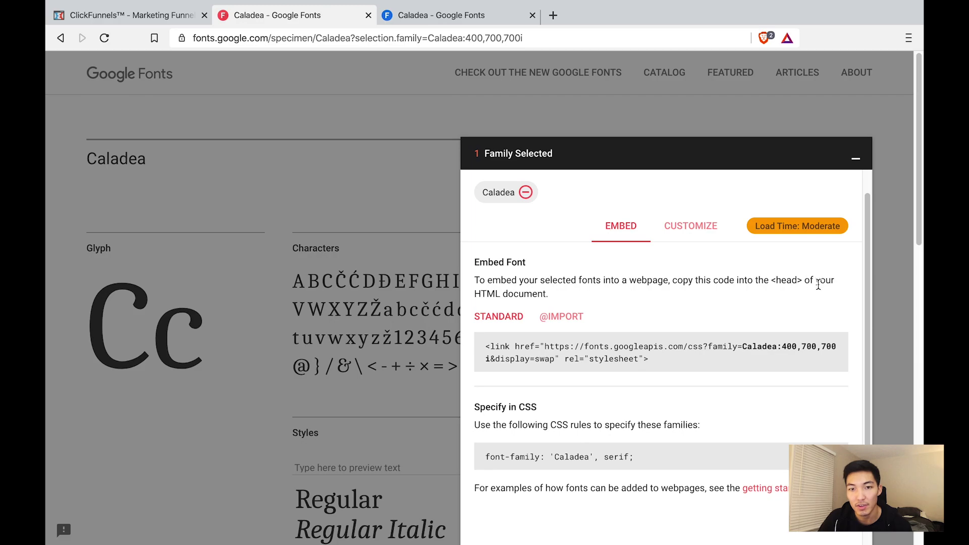
- Copy the Caladea stylesheet <link> from Google Fonts and paste it into the Head Tracking Code
{"action": "left_click", "coordinate": [154, 19]}
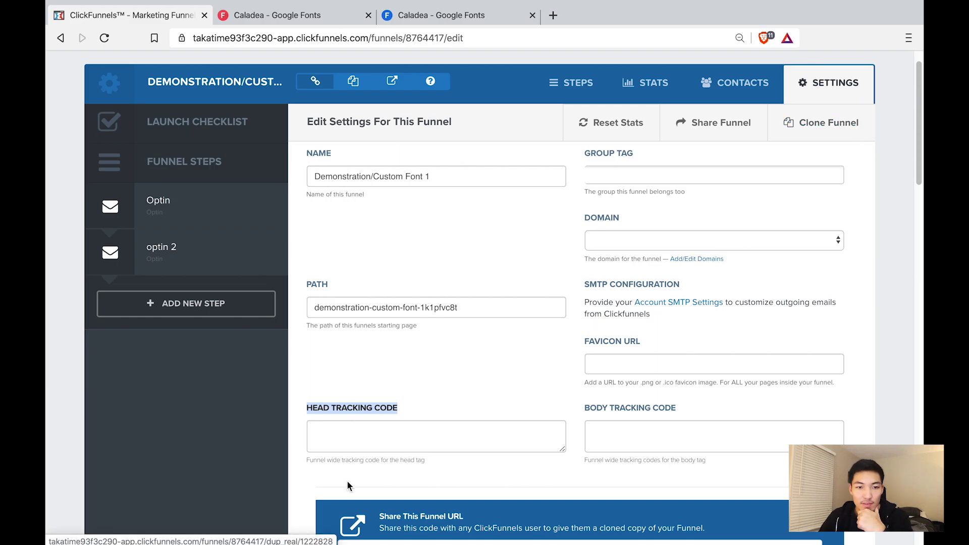
{"action": "left_click", "coordinate": [311, 410]}
{"action": "left_click", "coordinate": [321, 430]}
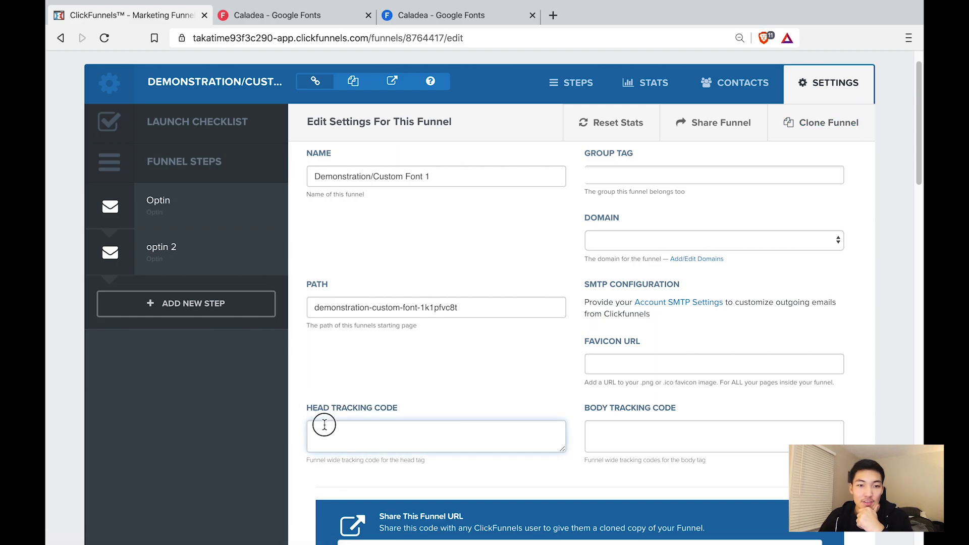
{"action": "left_click", "coordinate": [465, 20]}
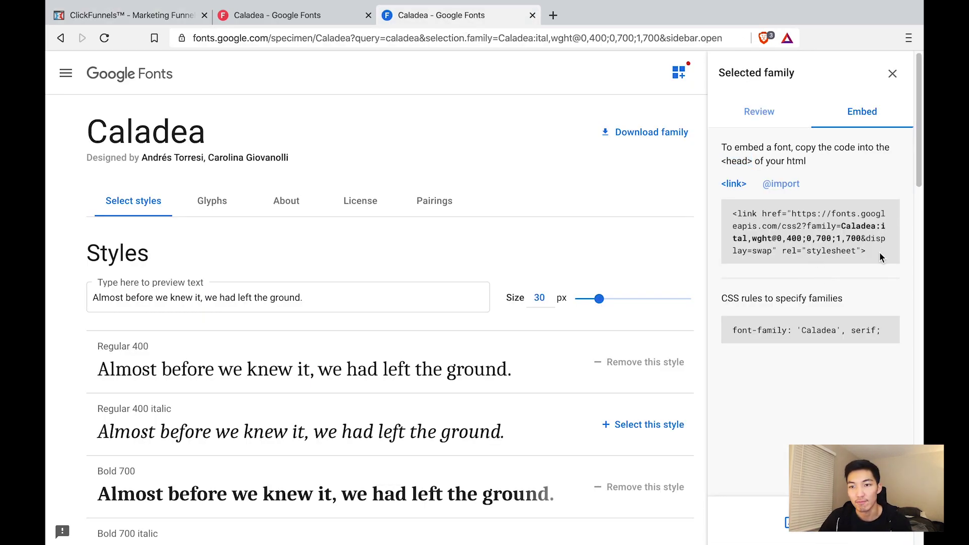
{"action": "left_click_drag", "start_coordinate": [881, 255], "coordinate": [731, 216]}
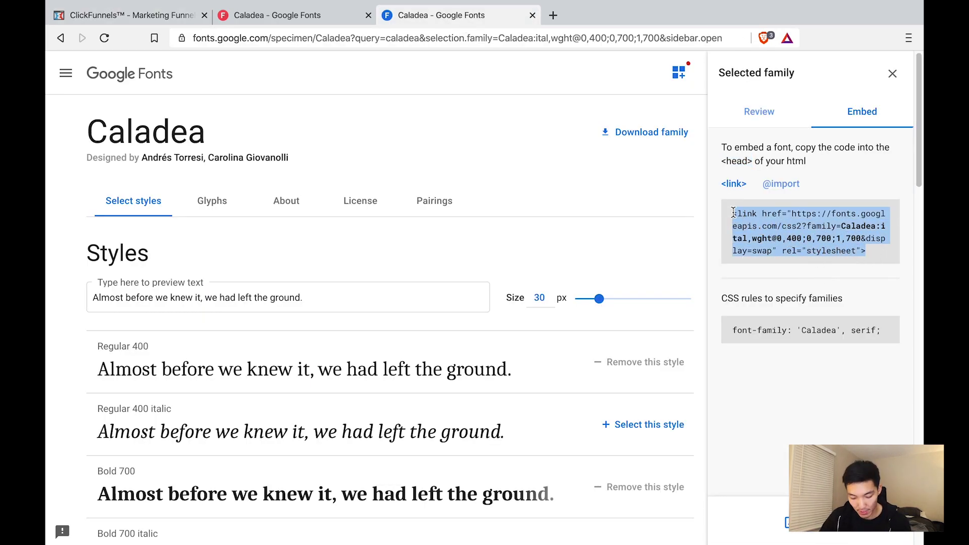
{"action": "left_click", "coordinate": [161, 16]}
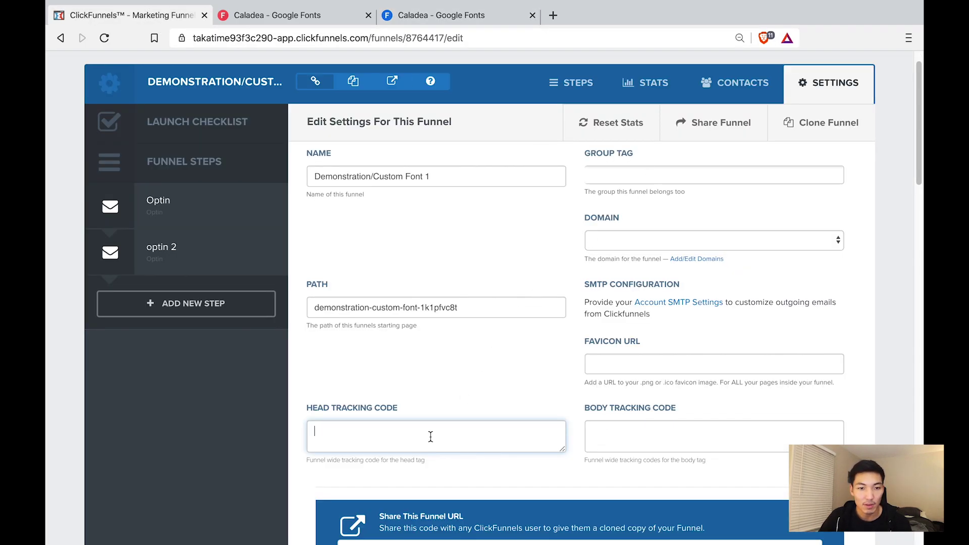
{"action": "type", "text": "<link rel=\"preconnect\" href=\"https://fonts.gstatic.com\"> <link href=\"https://fonts.googleapis.com/css2?family=Caladea:ital,wght@0,400;0,700;1,700&display=swap\" rel=\"stylesheet\">"}
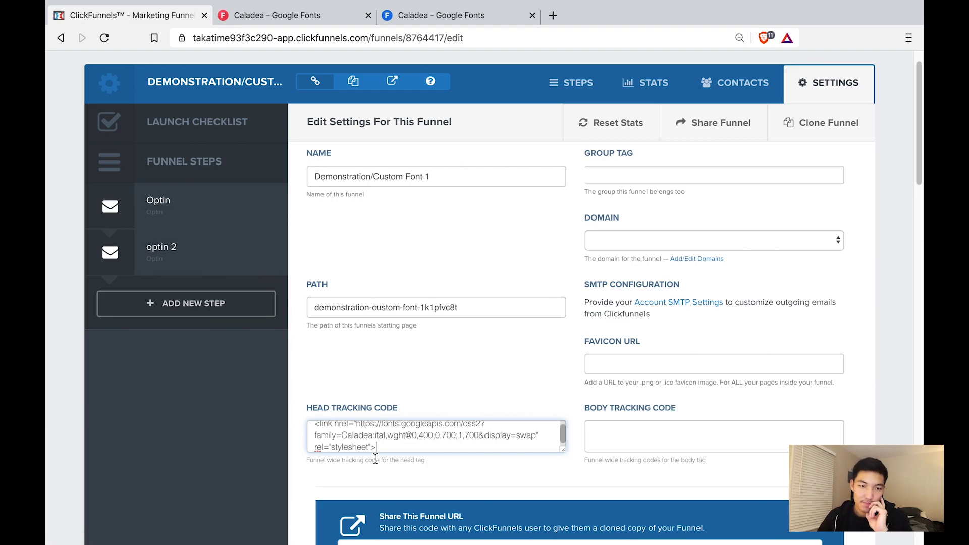
{"action": "left_click_drag", "start_coordinate": [425, 460], "coordinate": [316, 458]}
{"action": "left_click", "coordinate": [402, 355]}
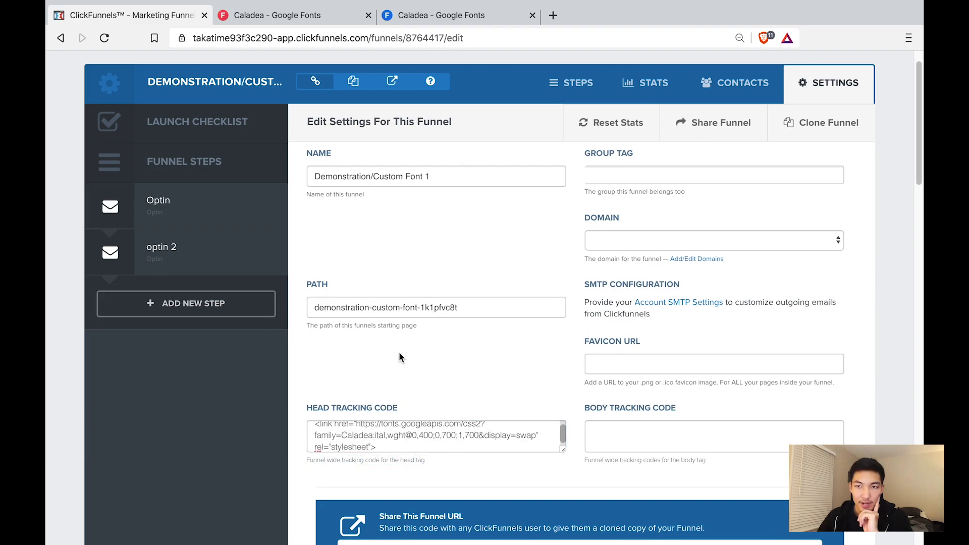
{"action": "scroll", "coordinate": [711, 298], "scroll_direction": "down", "scroll_amount": 20}
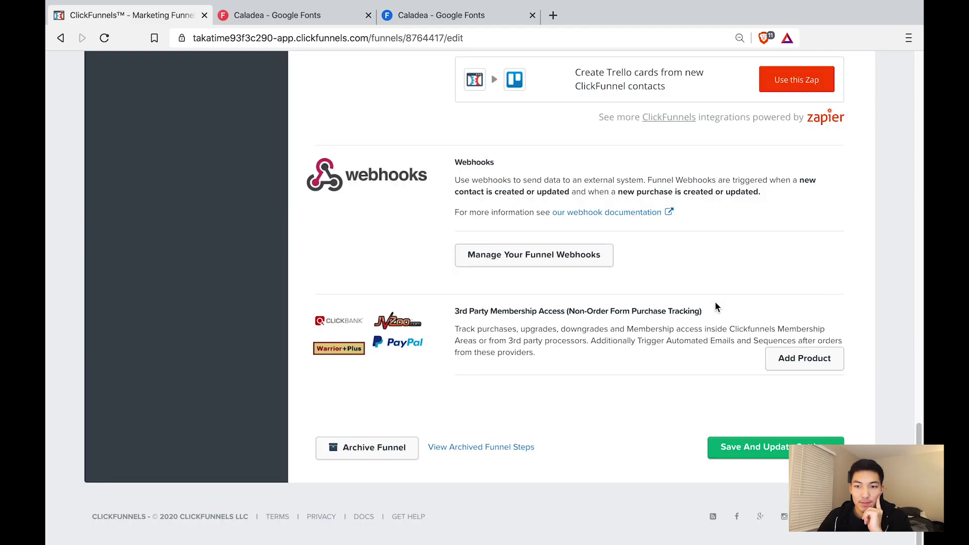
- Save the funnel settings and open the Optin step's page in the editor
{"action": "left_click", "coordinate": [768, 454]}
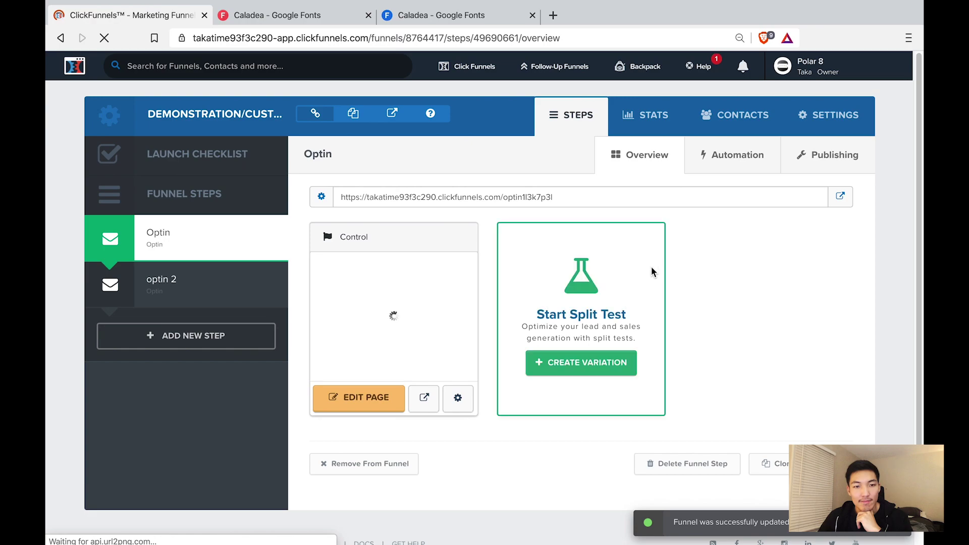
{"action": "left_click", "coordinate": [380, 395]}
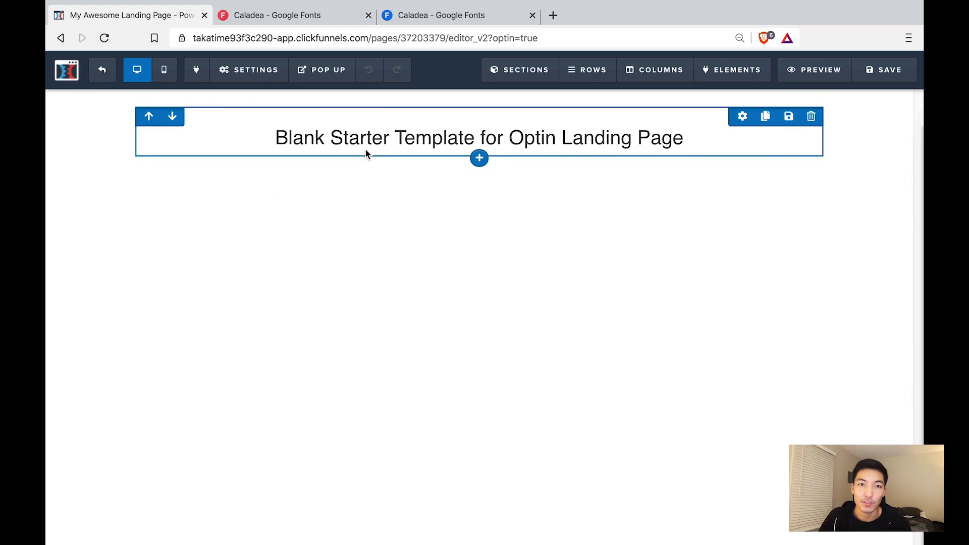
{"action": "triple_click", "coordinate": [485, 139]}
- Remove the starter template's heading from the page's top row
{"action": "left_click", "coordinate": [160, 117]}
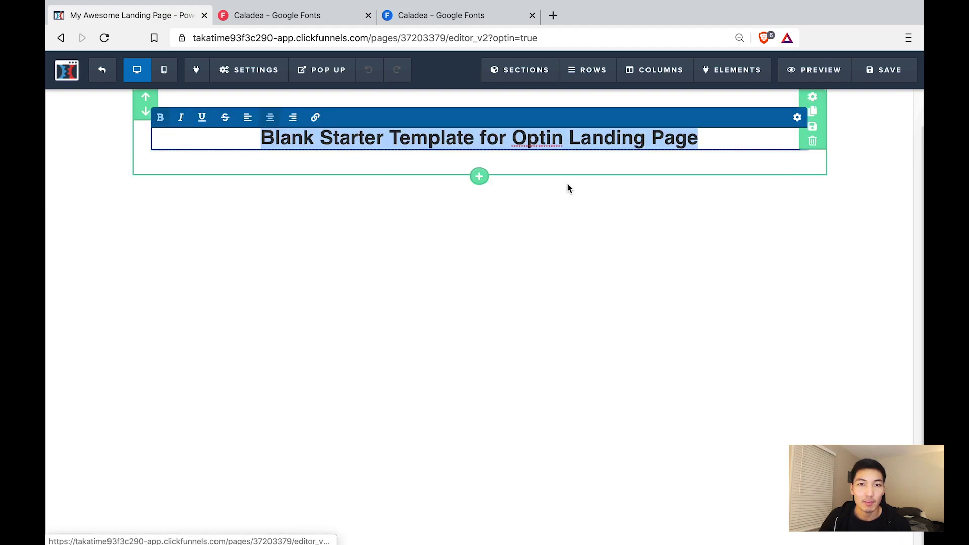
{"action": "left_click", "coordinate": [467, 189]}
{"action": "triple_click", "coordinate": [479, 139]}
{"action": "left_click", "coordinate": [869, 156]}
{"action": "left_click", "coordinate": [793, 122]}
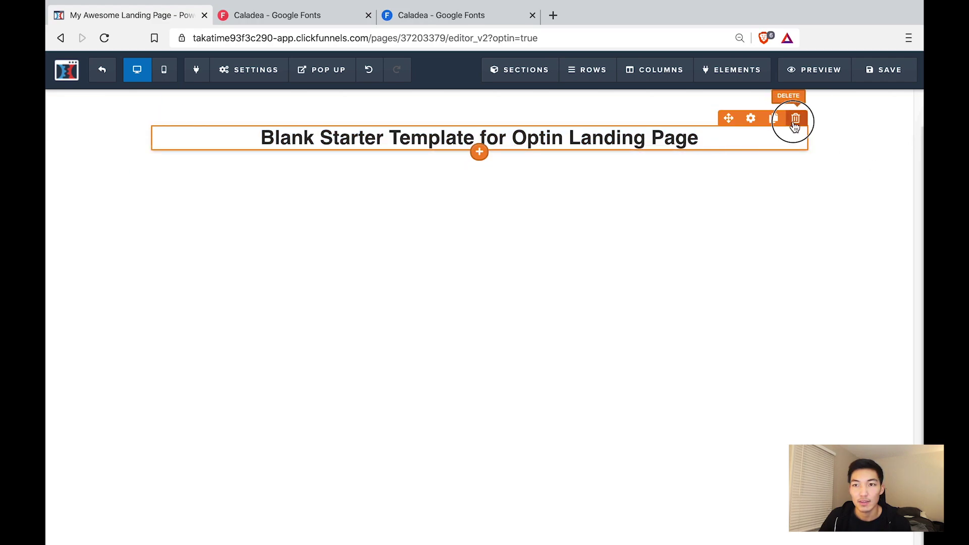
{"action": "left_click", "coordinate": [630, 142]}
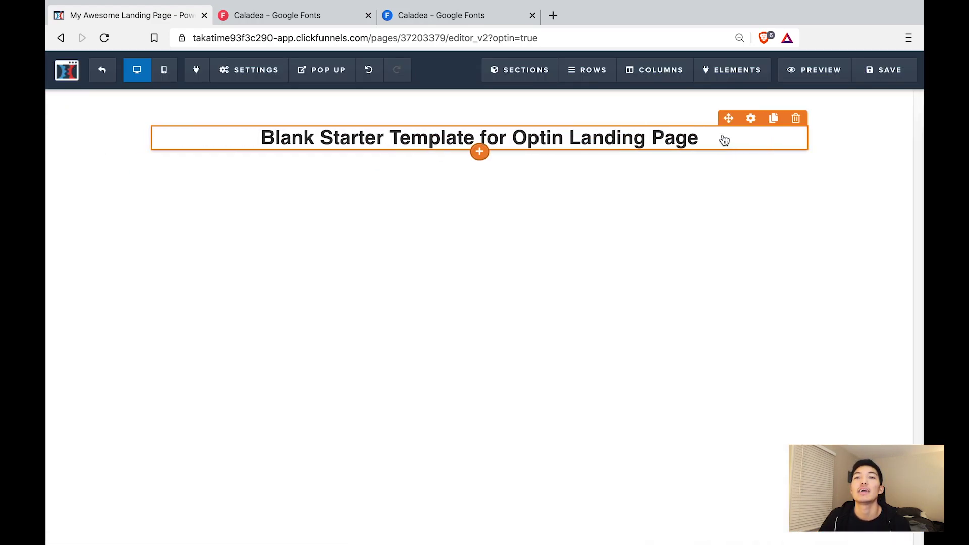
{"action": "left_click", "coordinate": [794, 121]}
{"action": "left_click", "coordinate": [603, 114]}
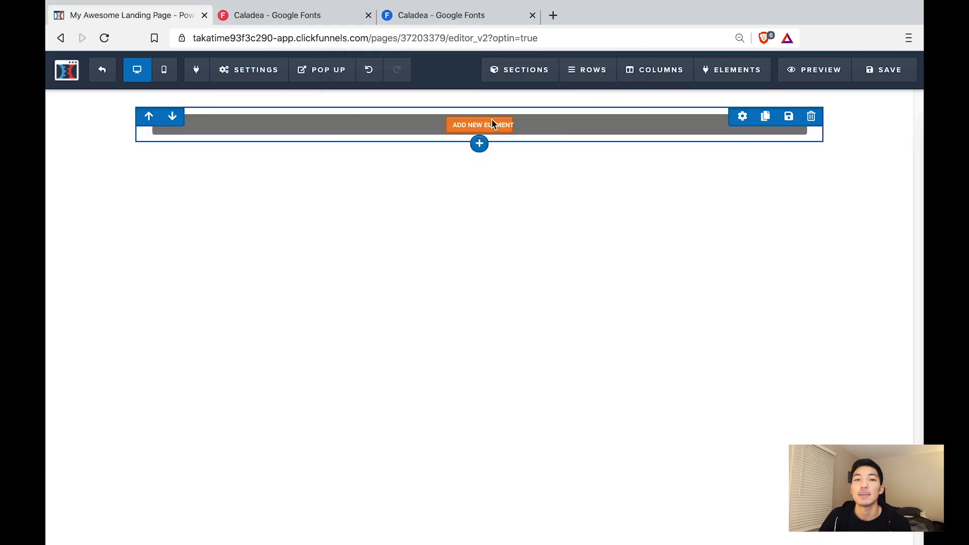
- Add a large headline, sub-headline, Lorem ipsum paragraph and Click to Sign Up button in sequence
{"action": "left_click", "coordinate": [488, 125]}
{"action": "left_click", "coordinate": [692, 179]}
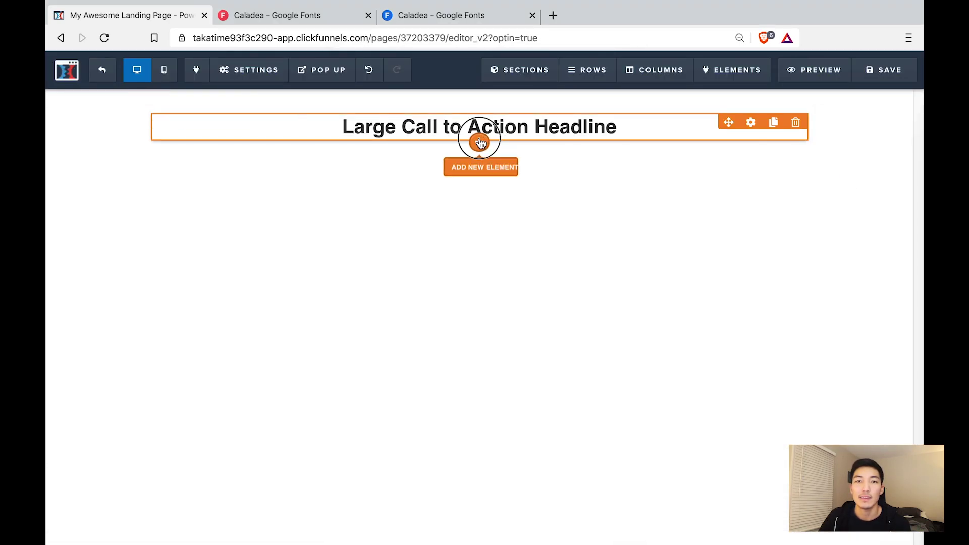
{"action": "left_click", "coordinate": [480, 148]}
{"action": "left_click", "coordinate": [752, 168]}
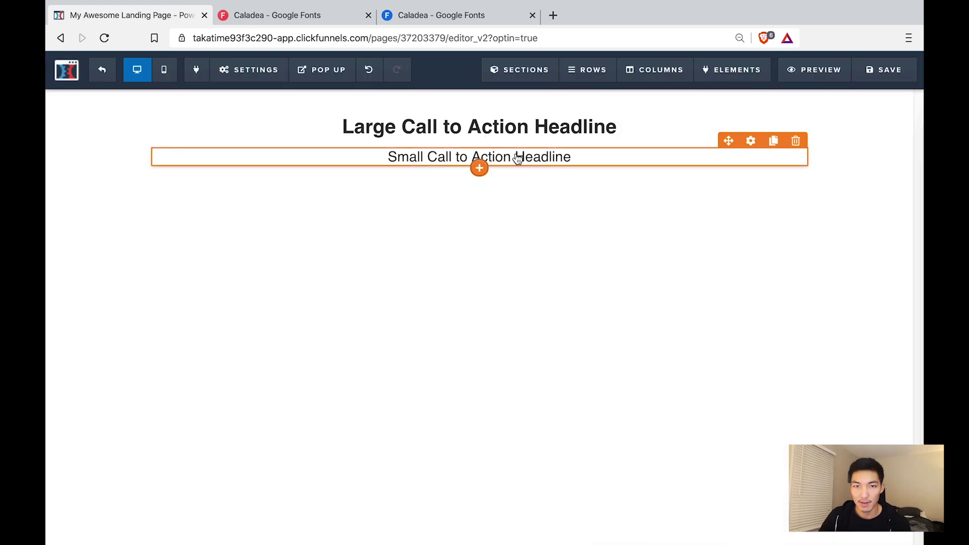
{"action": "left_click", "coordinate": [480, 191]}
{"action": "left_click", "coordinate": [699, 248]}
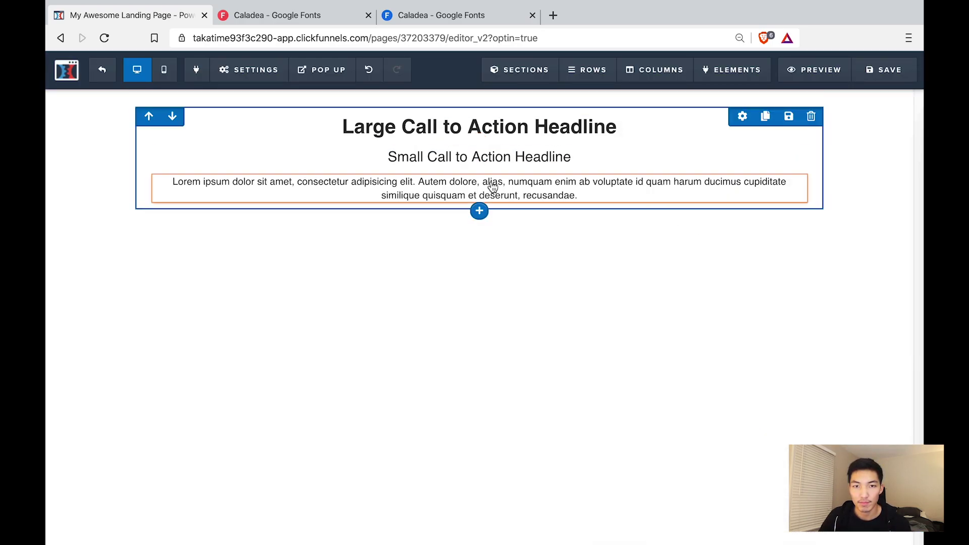
{"action": "left_click", "coordinate": [480, 211]}
{"action": "scroll", "coordinate": [710, 429], "scroll_direction": "down", "scroll_amount": 3}
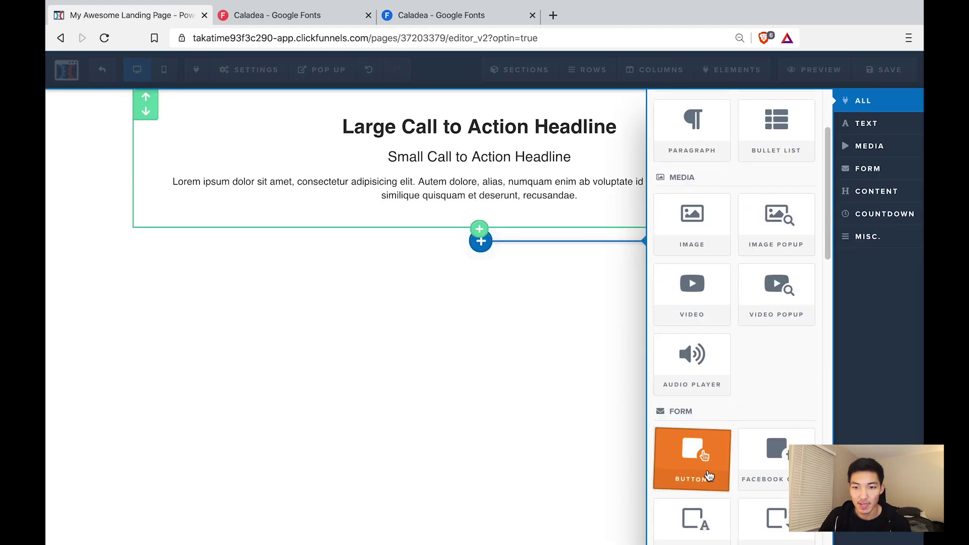
{"action": "left_click", "coordinate": [707, 475]}
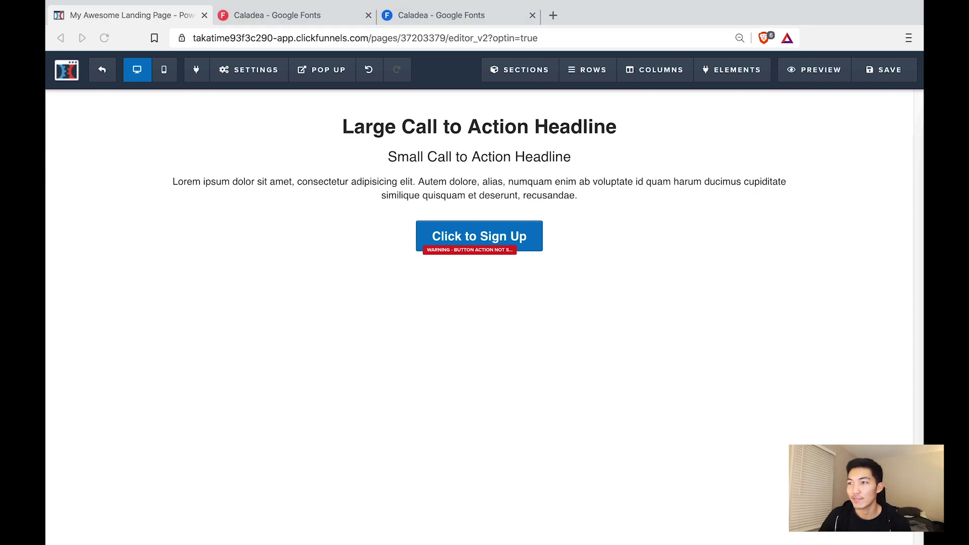
{"action": "key", "text": "alt+Tab"}
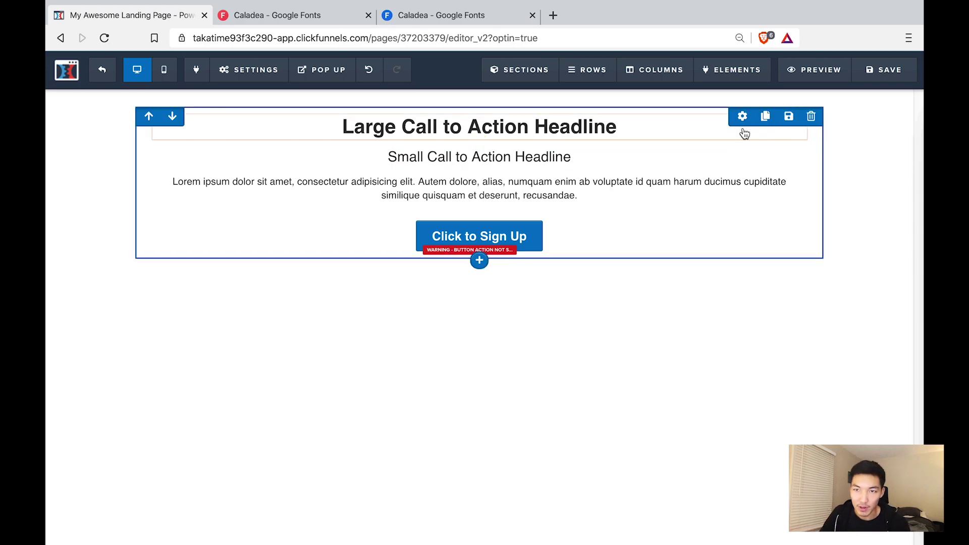
{"action": "left_click", "coordinate": [751, 123]}
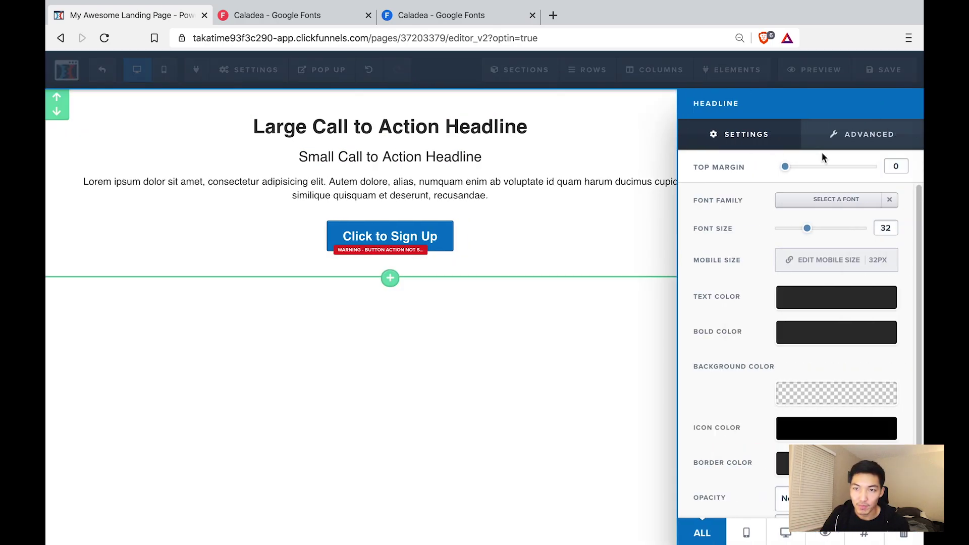
{"action": "left_click", "coordinate": [835, 202]}
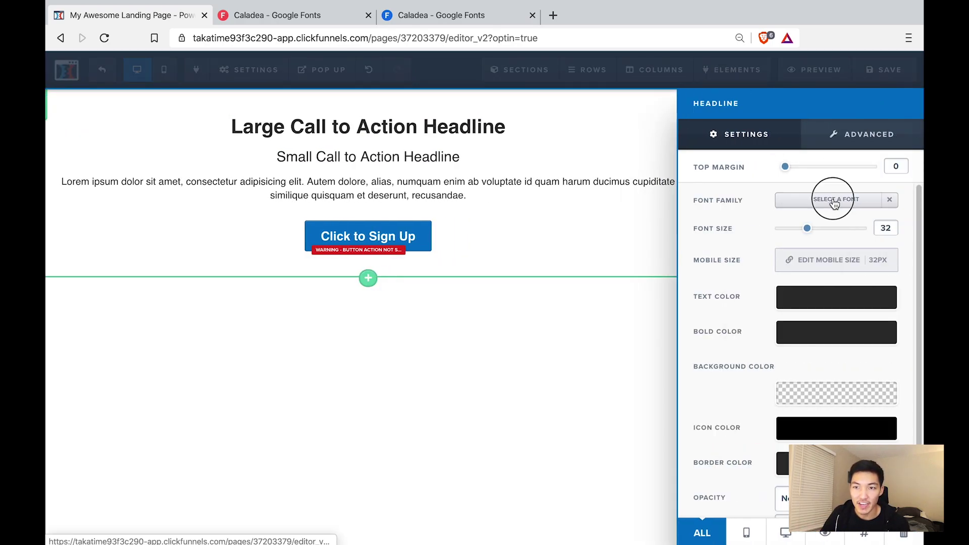
{"action": "left_click", "coordinate": [617, 171]}
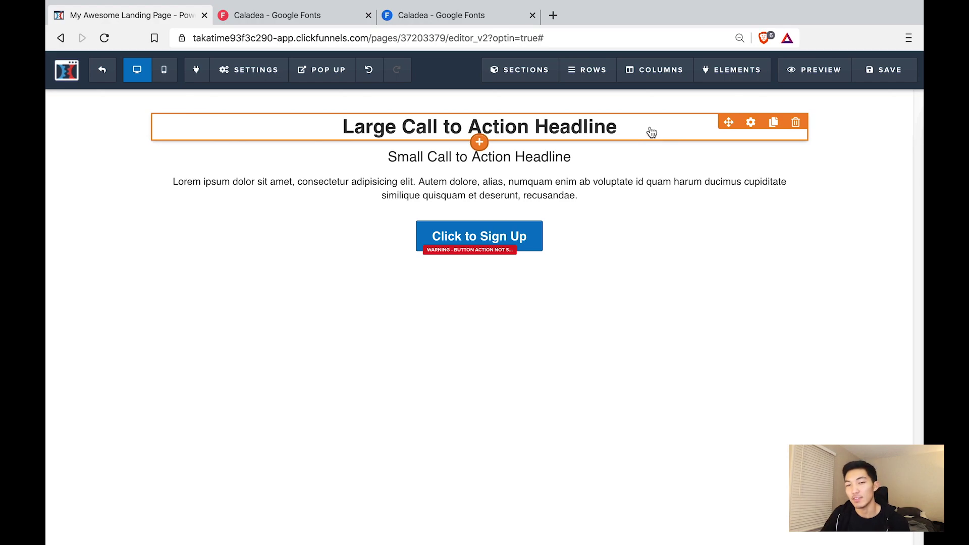
{"action": "mouse_move", "coordinate": [247, 87]}
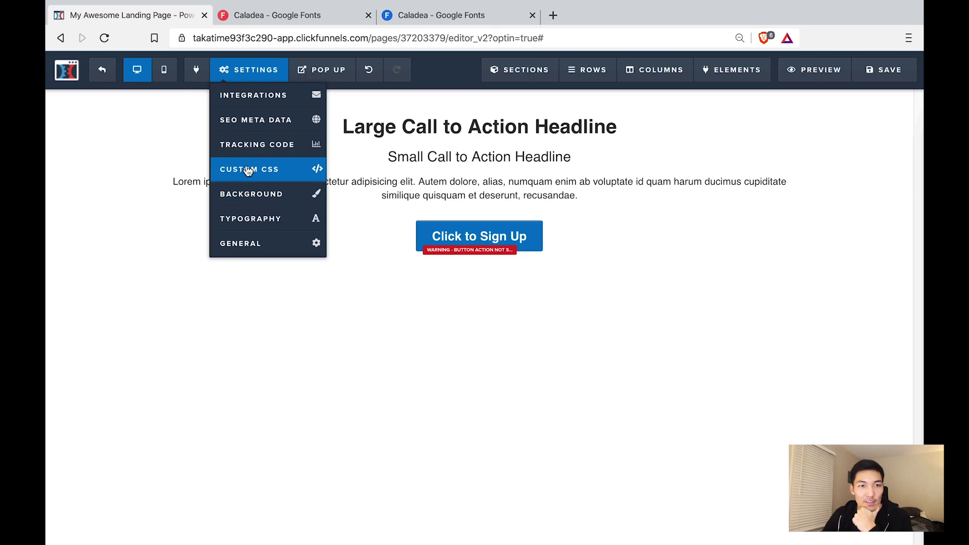
{"action": "left_click", "coordinate": [289, 172]}
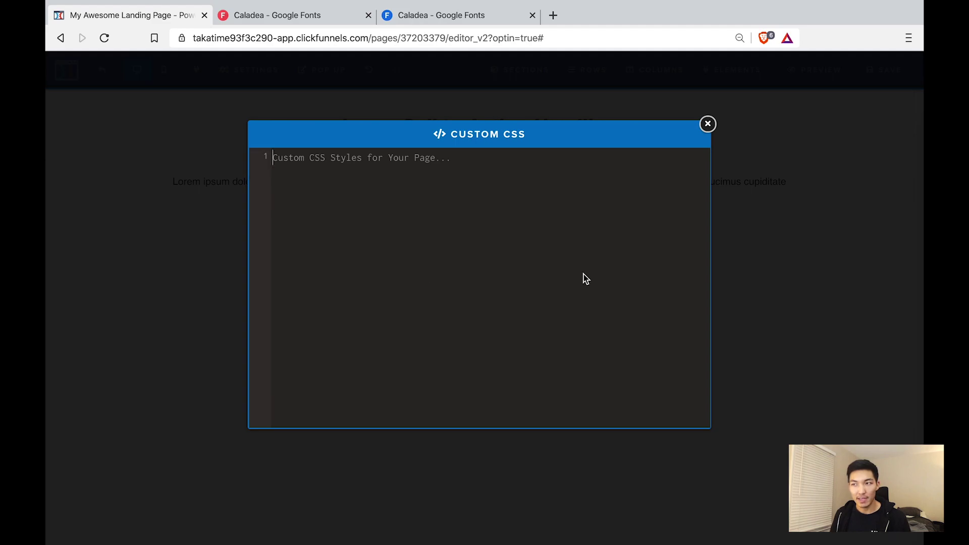
{"action": "left_click", "coordinate": [708, 123]}
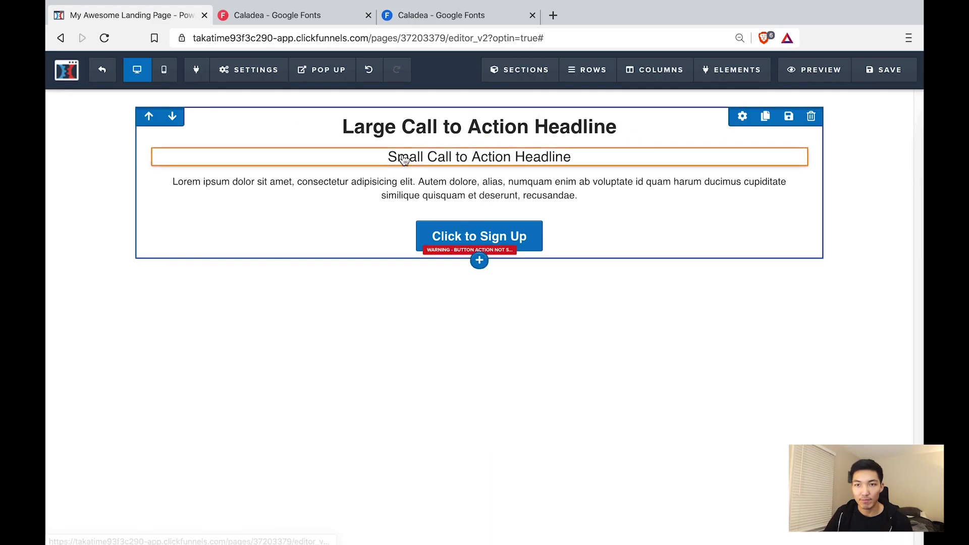
- Left-align the large headline, small headline and paragraph text
{"action": "left_click", "coordinate": [457, 129]}
{"action": "left_click", "coordinate": [248, 105]}
{"action": "left_click", "coordinate": [459, 156]}
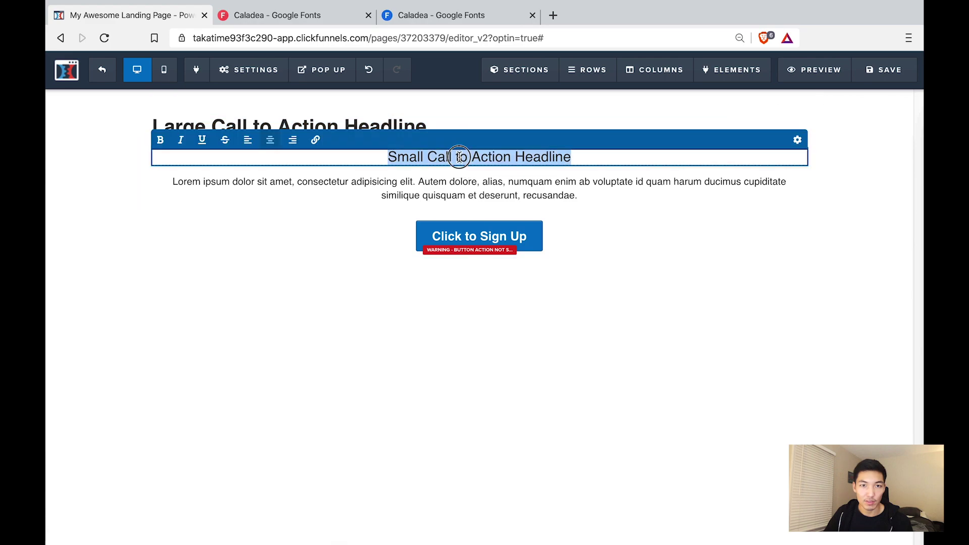
{"action": "left_click", "coordinate": [247, 140]}
{"action": "left_click", "coordinate": [260, 182]}
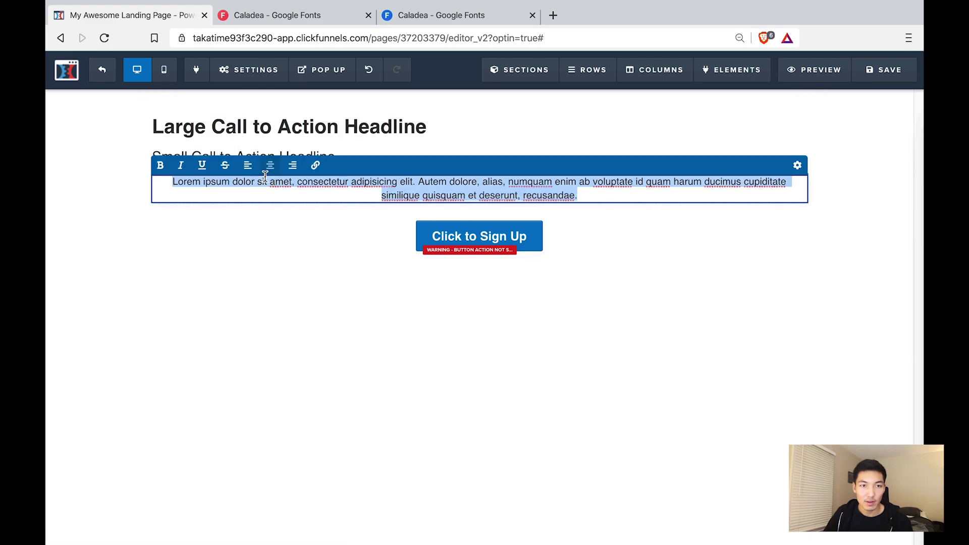
{"action": "left_click", "coordinate": [248, 165]}
{"action": "left_click", "coordinate": [561, 240]}
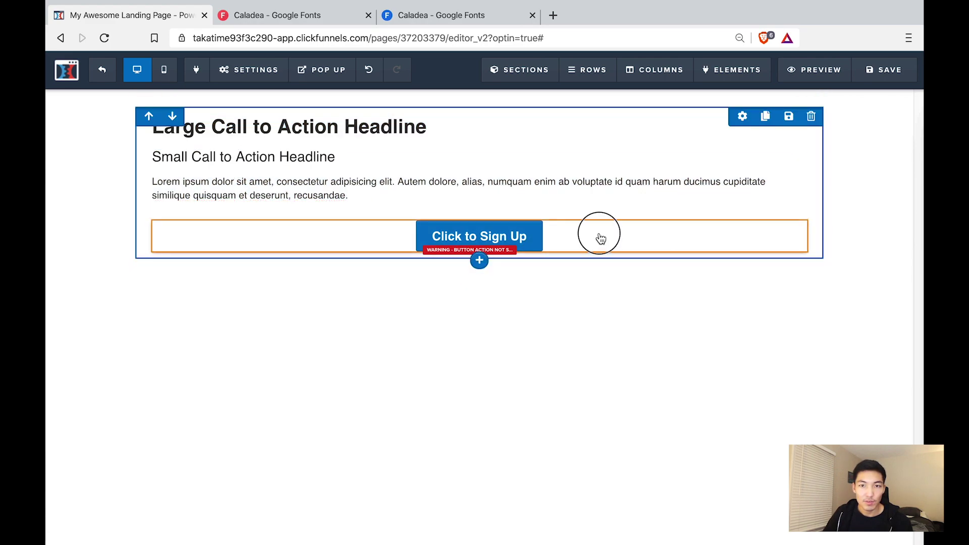
- Set the Click to Sign Up button's Button Align to Left in its advanced settings
{"action": "mouse_move", "coordinate": [779, 240]}
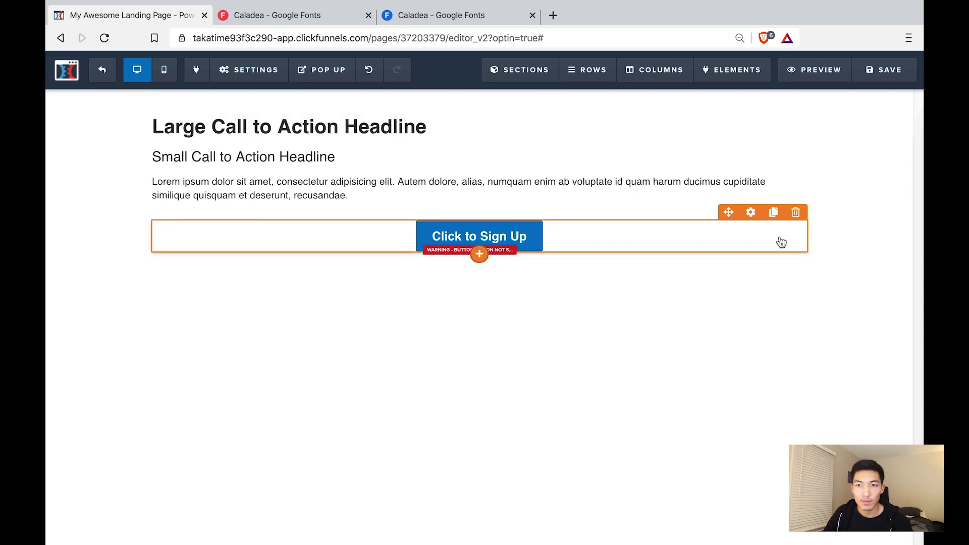
{"action": "left_click", "coordinate": [752, 212]}
{"action": "left_click", "coordinate": [881, 135]}
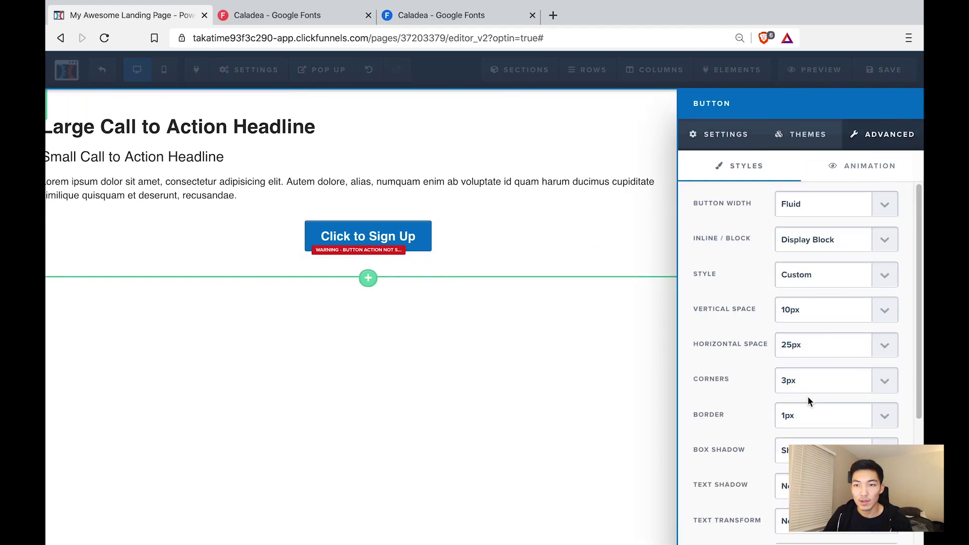
{"action": "scroll", "coordinate": [808, 396], "scroll_direction": "down", "scroll_amount": 4}
{"action": "scroll", "coordinate": [809, 395], "scroll_direction": "up", "scroll_amount": 4}
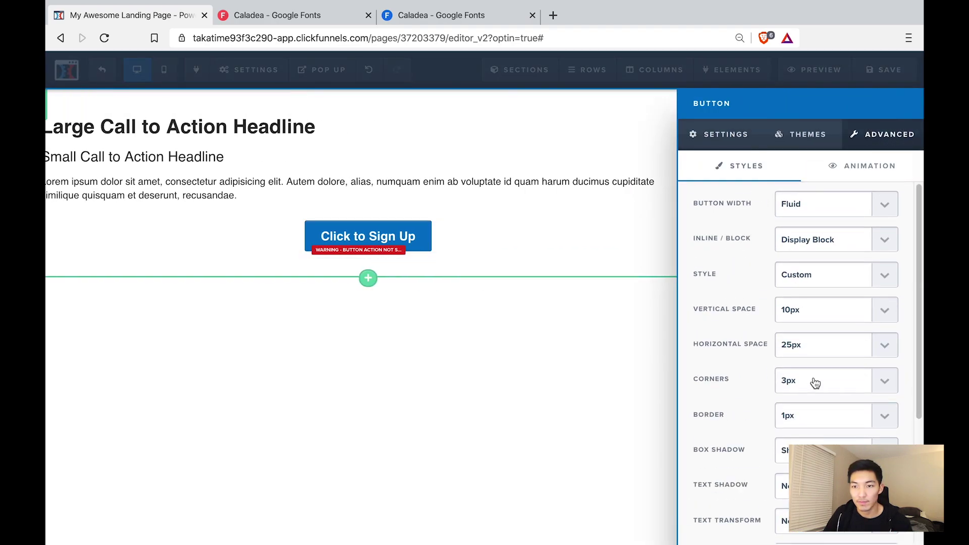
{"action": "left_click", "coordinate": [823, 240]}
{"action": "left_click", "coordinate": [816, 277]}
{"action": "left_click", "coordinate": [815, 278]}
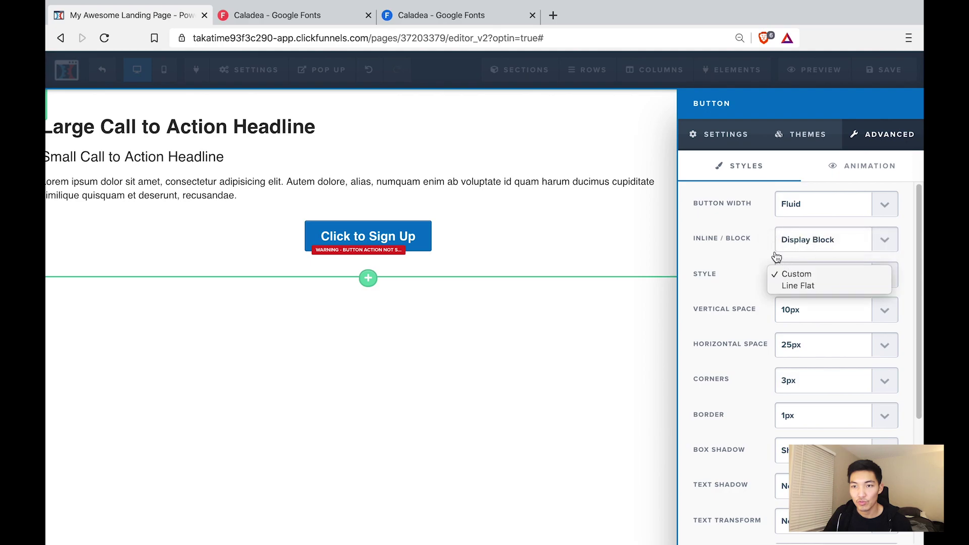
{"action": "left_click", "coordinate": [774, 255]}
{"action": "scroll", "coordinate": [767, 294], "scroll_direction": "down", "scroll_amount": 4}
{"action": "left_click", "coordinate": [782, 518]}
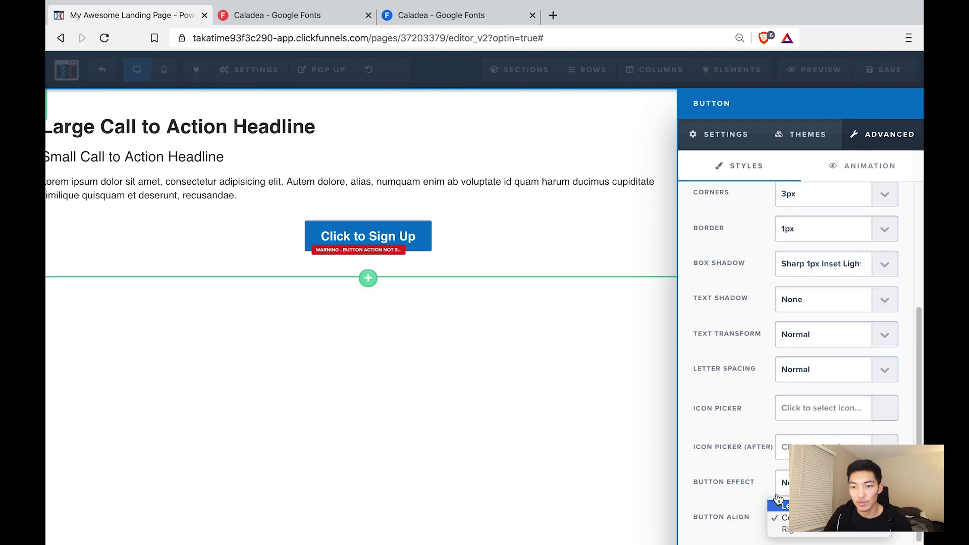
{"action": "left_click", "coordinate": [780, 505]}
{"action": "left_click", "coordinate": [467, 381]}
- In the page's Custom CSS editor, start the rule 'b {' on line 1
{"action": "mouse_move", "coordinate": [250, 70]}
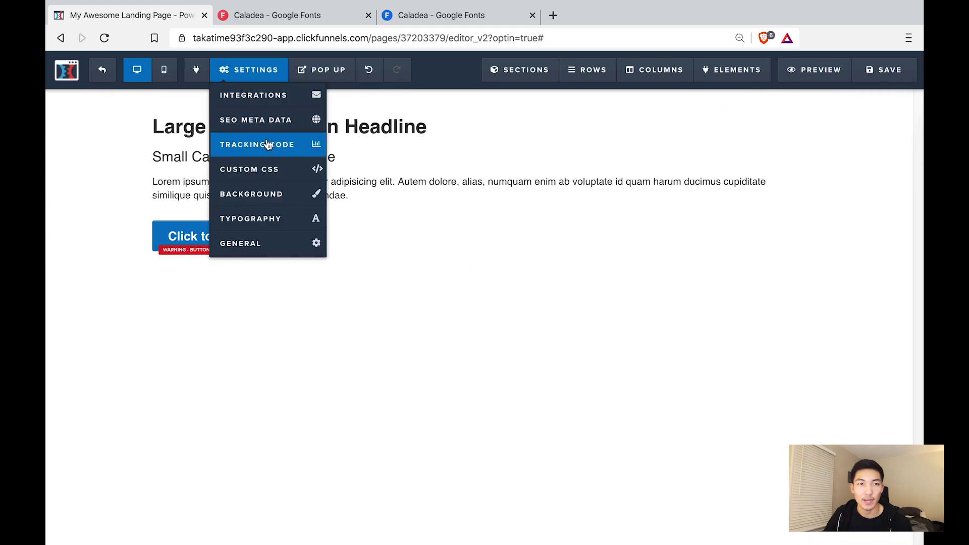
{"action": "left_click", "coordinate": [268, 164]}
{"action": "left_click", "coordinate": [298, 167]}
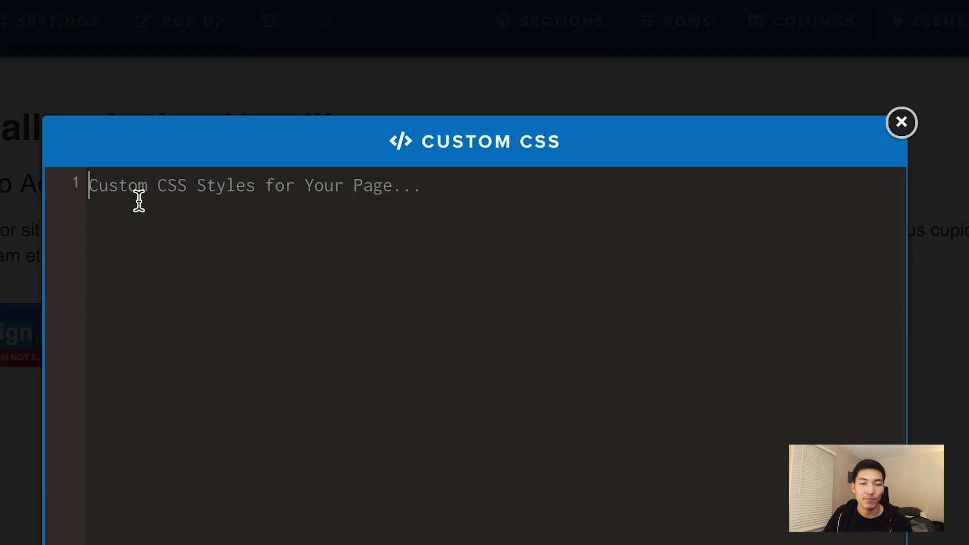
{"action": "type", "text": "b {"}
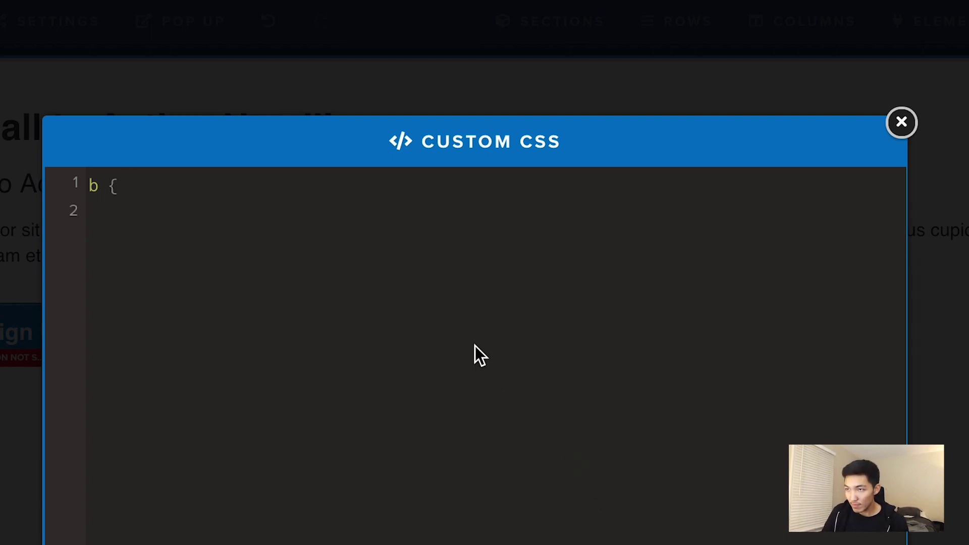
{"action": "left_click", "coordinate": [144, 222]}
{"action": "left_click", "coordinate": [145, 196]}
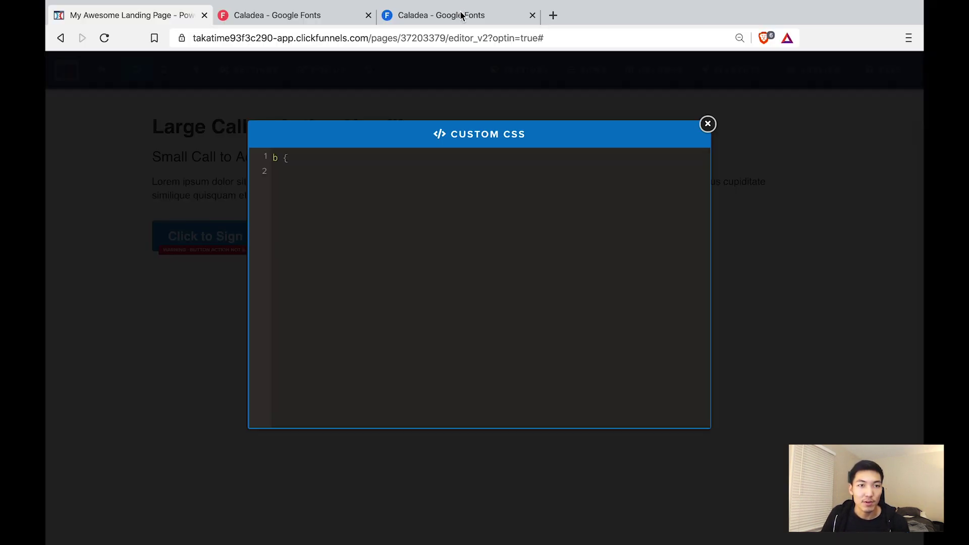
- Copy the rule font-family: 'Caladea', serif; from Google Fonts' Specify in CSS section
{"action": "left_click", "coordinate": [457, 16]}
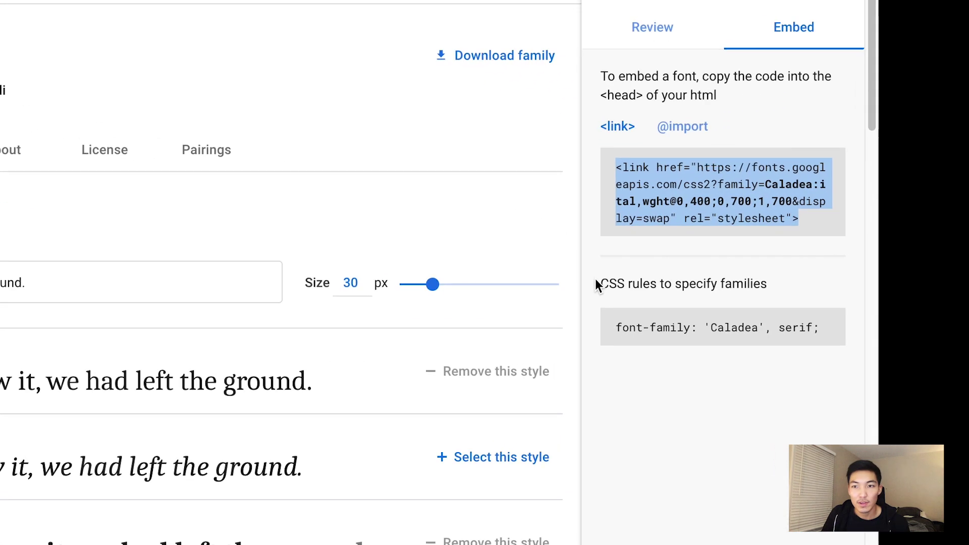
{"action": "left_click_drag", "start_coordinate": [721, 298], "coordinate": [821, 301]}
{"action": "left_click_drag", "start_coordinate": [511, 251], "coordinate": [560, 244]}
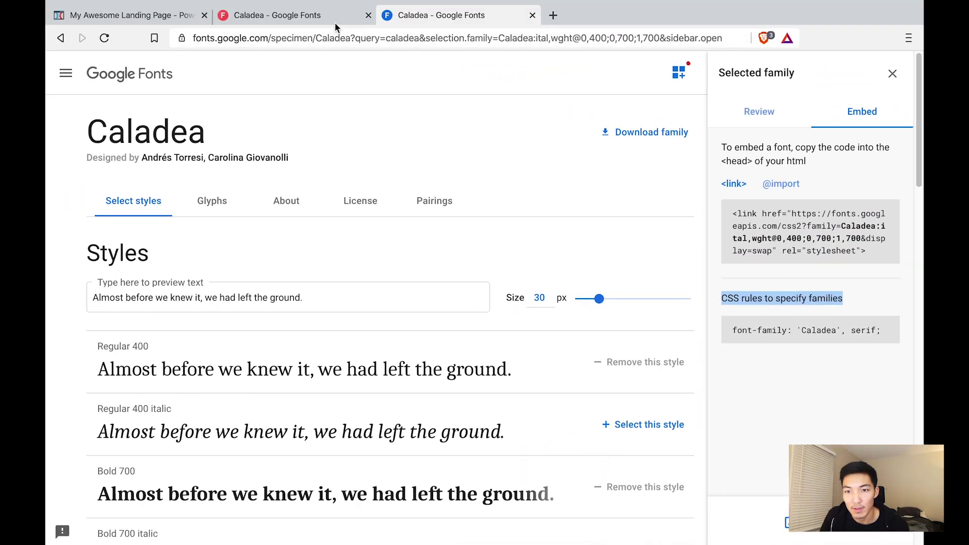
{"action": "left_click", "coordinate": [335, 22]}
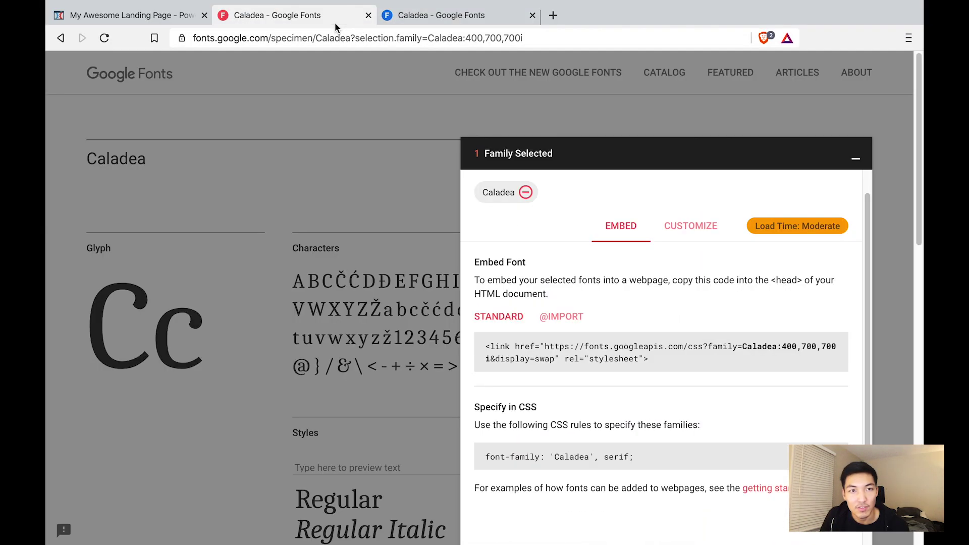
{"action": "left_click_drag", "start_coordinate": [474, 406], "coordinate": [536, 406]}
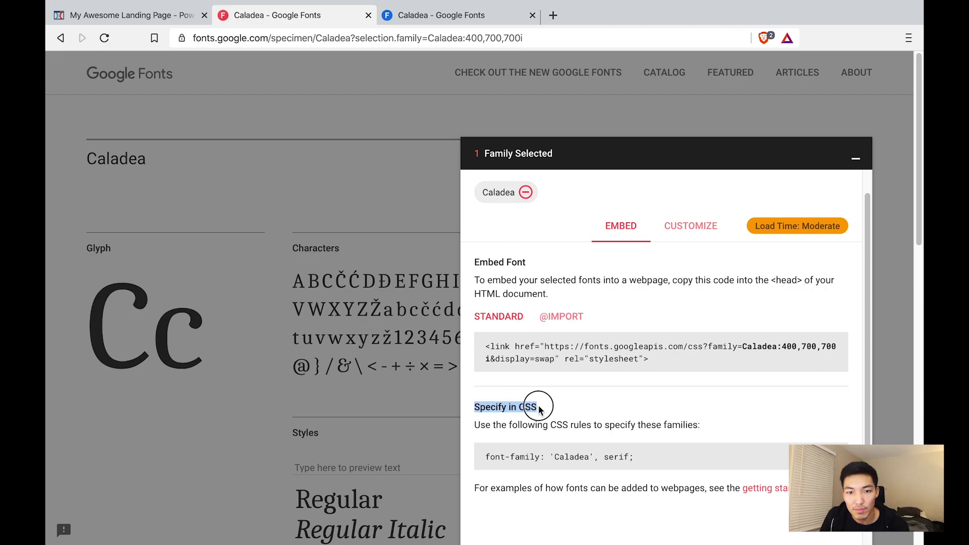
{"action": "left_click_drag", "start_coordinate": [636, 457], "coordinate": [484, 457]}
{"action": "key", "text": "ctrl+c"}
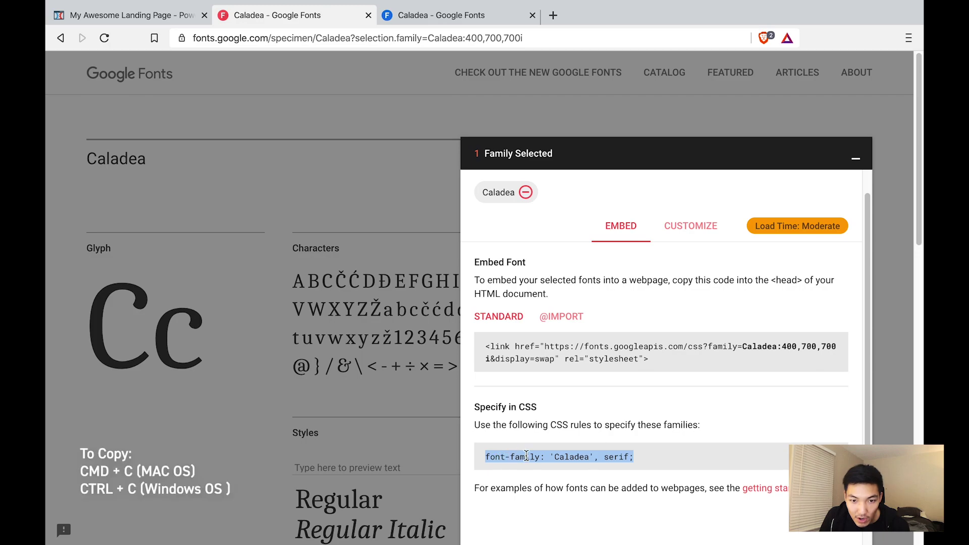
{"action": "left_click", "coordinate": [156, 20]}
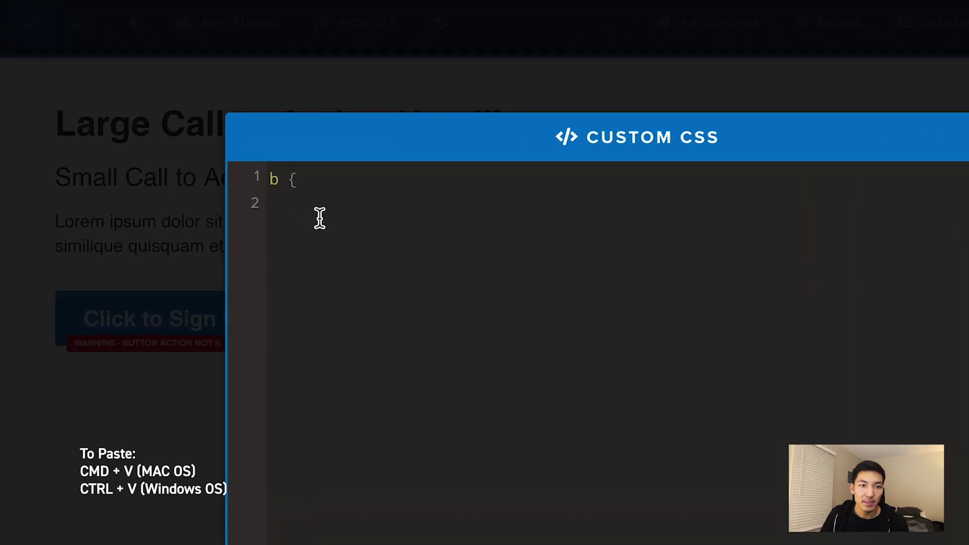
{"action": "key", "text": "ctrl+v"}
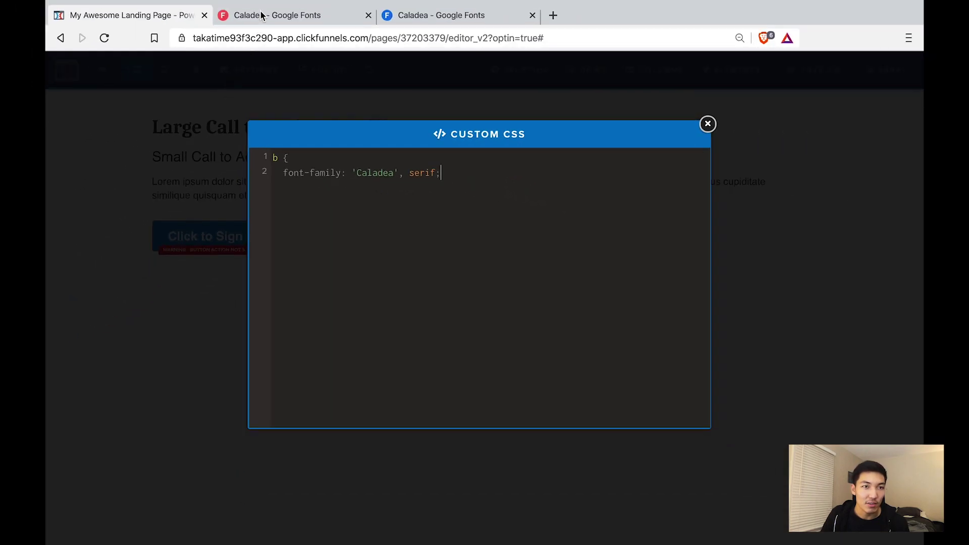
{"action": "left_click", "coordinate": [262, 16]}
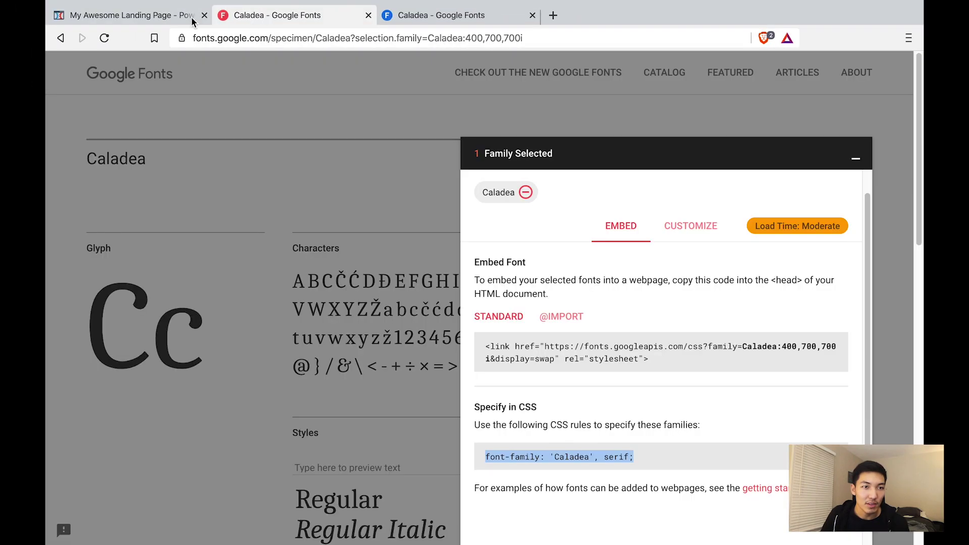
{"action": "left_click", "coordinate": [286, 201]}
{"action": "scroll", "coordinate": [360, 256], "scroll_direction": "down", "scroll_amount": 5}
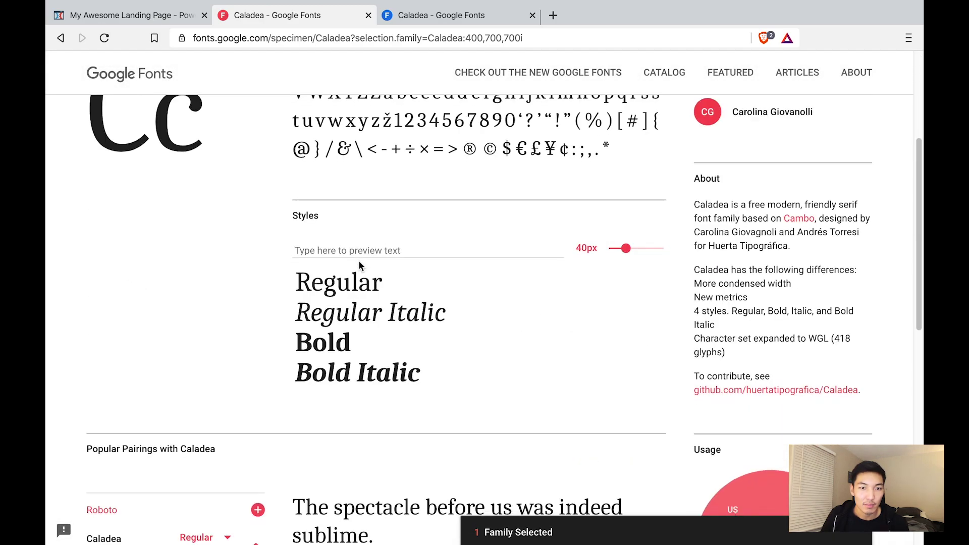
{"action": "left_click_drag", "start_coordinate": [392, 339], "coordinate": [312, 342]}
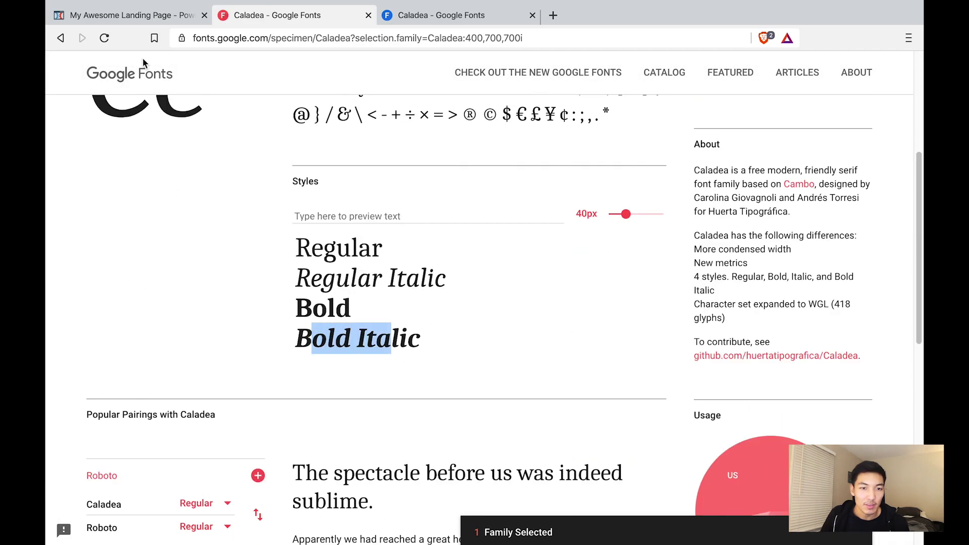
{"action": "left_click", "coordinate": [129, 17]}
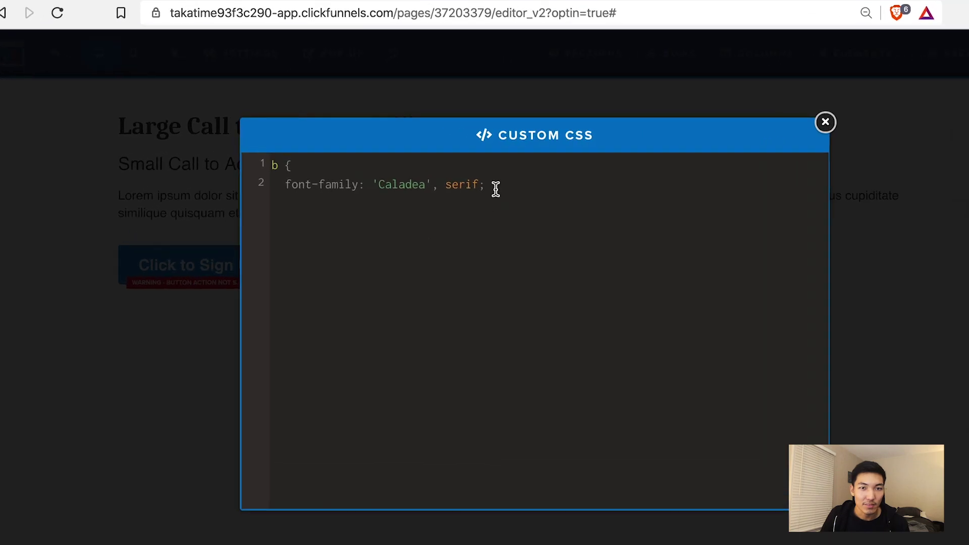
- Add font-style:italic and font-weight:700; to the bold-text rule, checking Caladea's selected styles on Google Fonts
{"action": "left_click", "coordinate": [575, 207]}
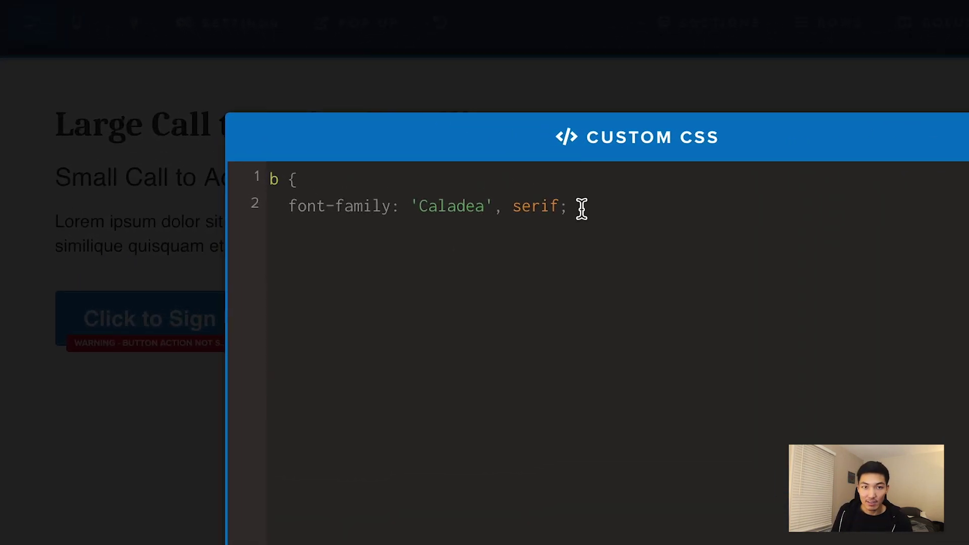
{"action": "key", "text": "Return"}
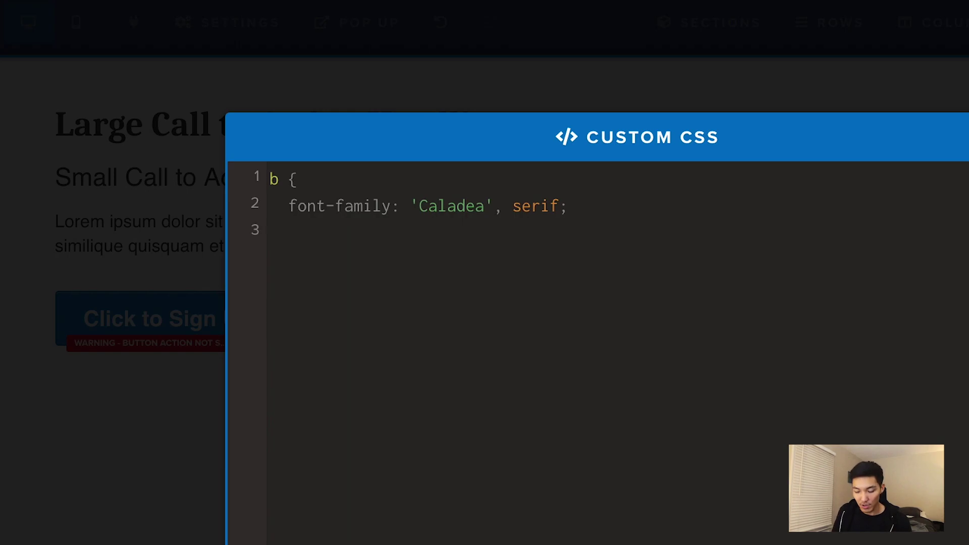
{"action": "type", "text": "font"}
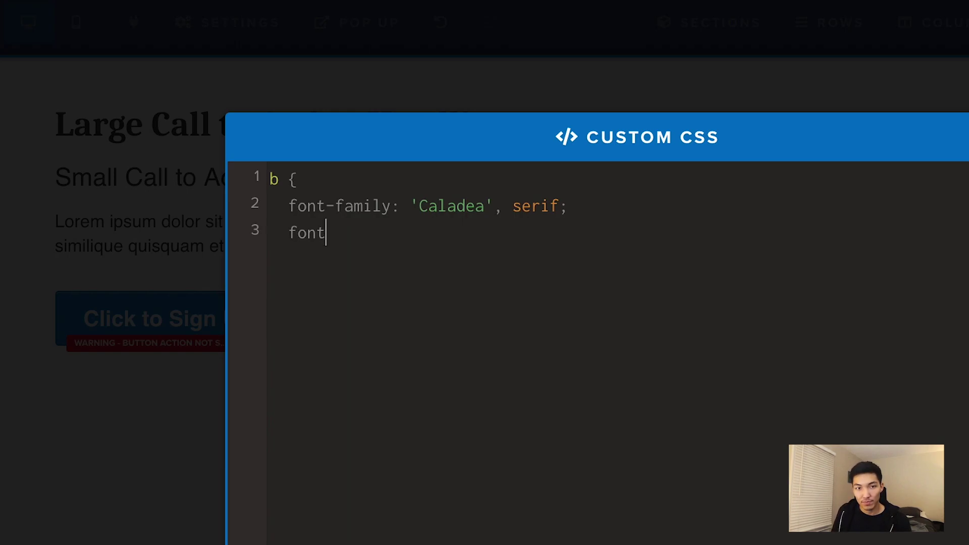
{"action": "type", "text": "-style"}
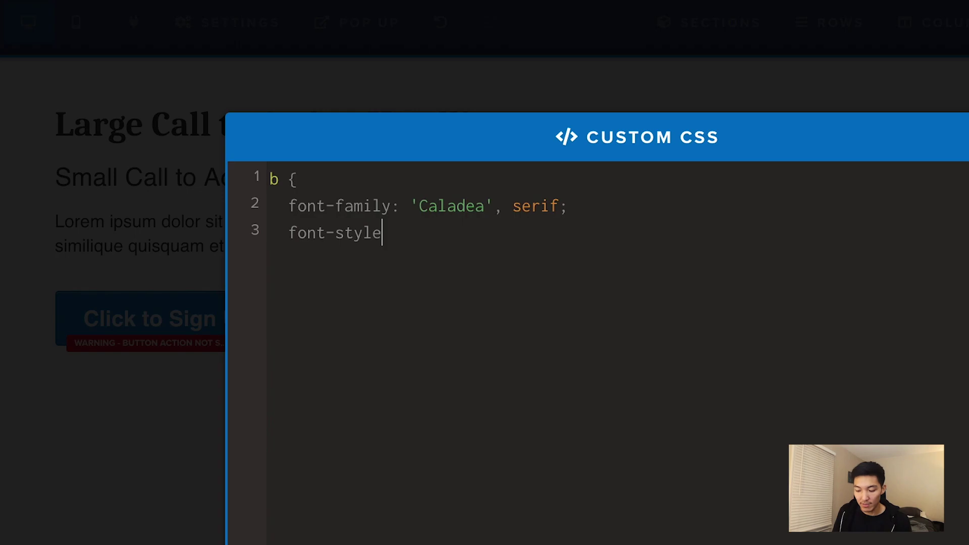
{"action": "type", "text": ":italic"}
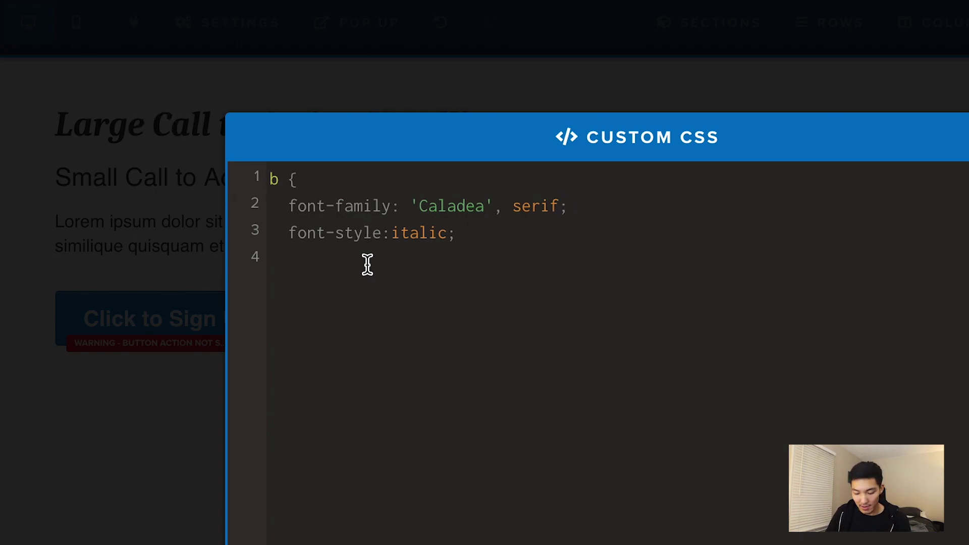
{"action": "type", "text": "font-wei"}
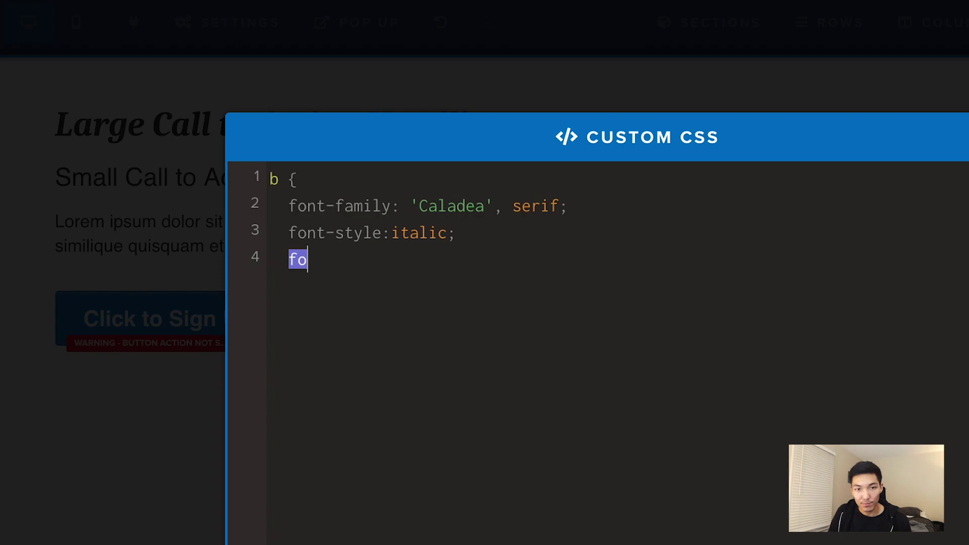
{"action": "type", "text": "ght:"}
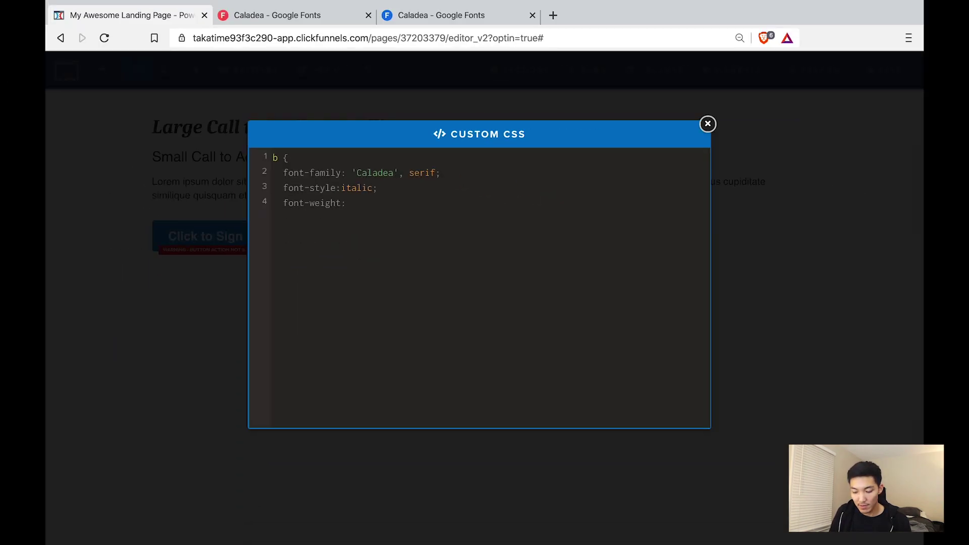
{"action": "left_click", "coordinate": [406, 16]}
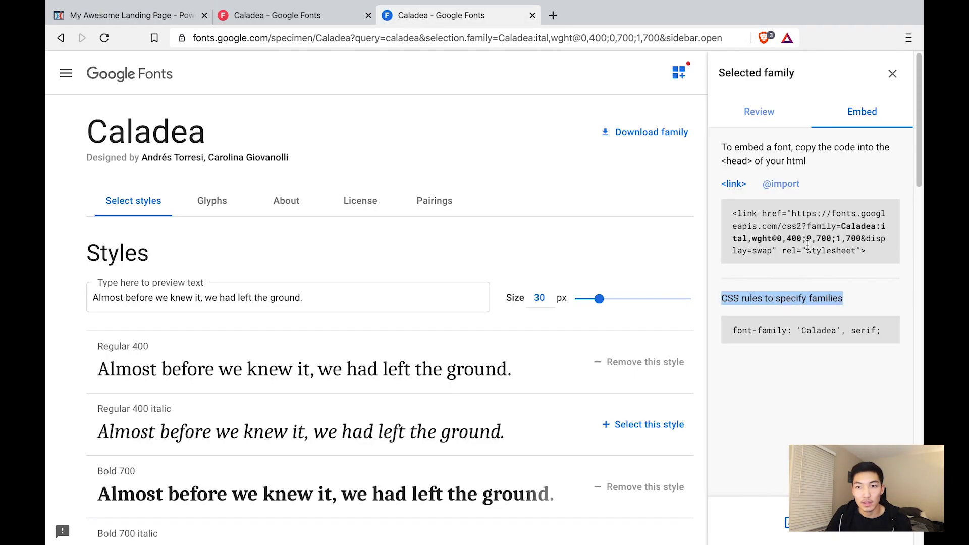
{"action": "left_click", "coordinate": [759, 121]}
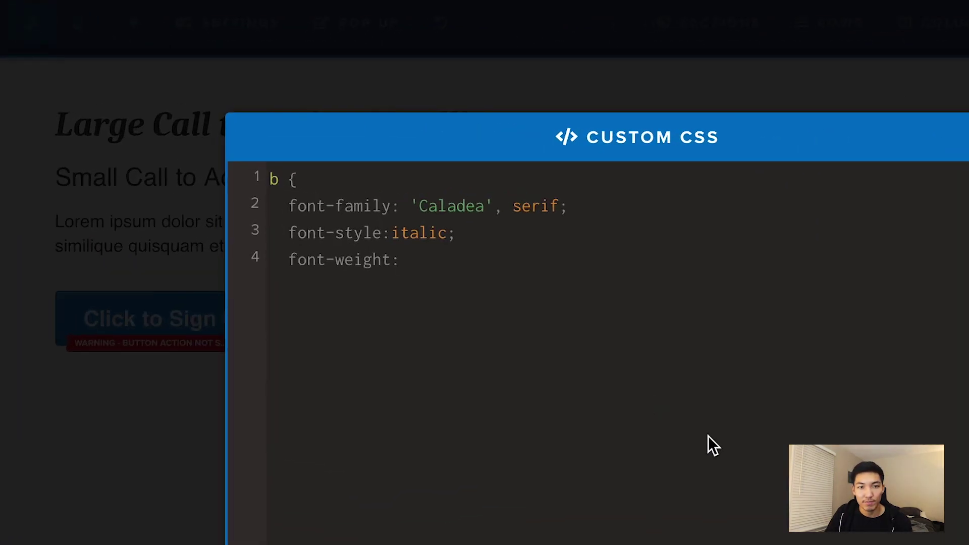
{"action": "type", "text": "700"}
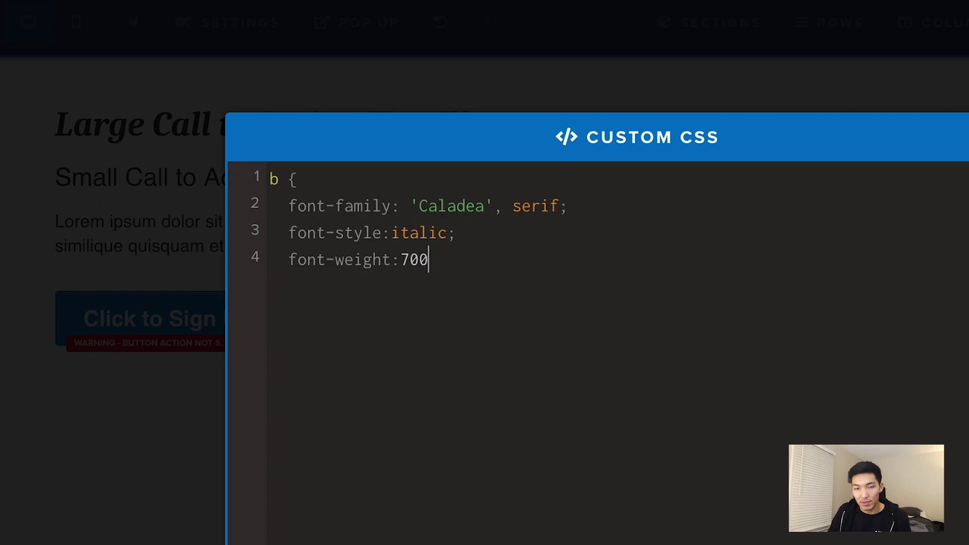
{"action": "type", "text": ";"}
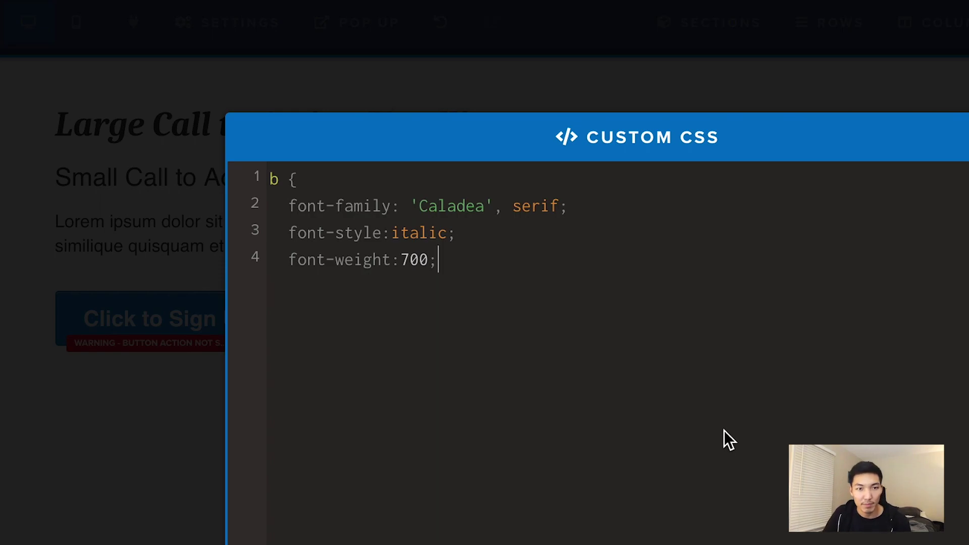
- Close the bold-text rule with a brace, exit the Custom CSS editor and save the page
{"action": "key", "text": "Return"}
{"action": "type", "text": "}"}
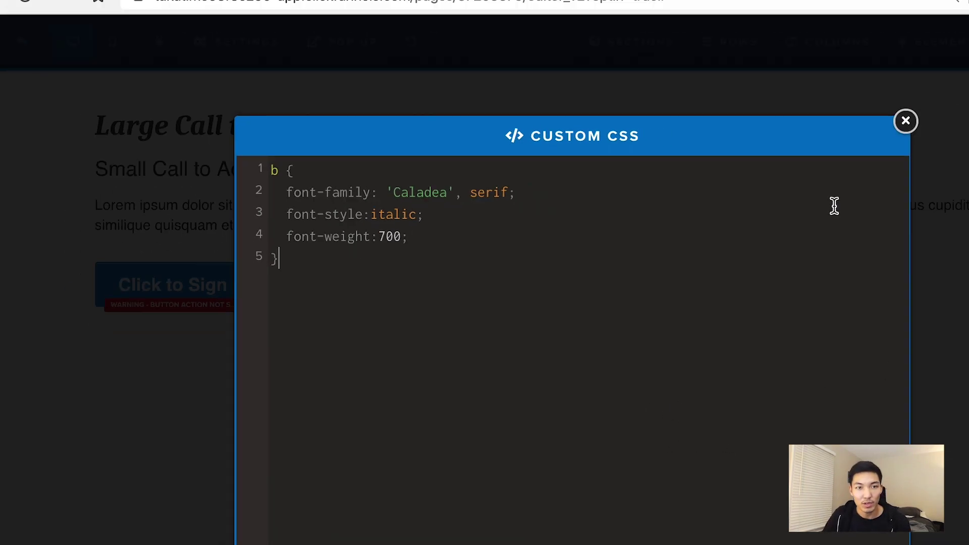
{"action": "left_click", "coordinate": [707, 130]}
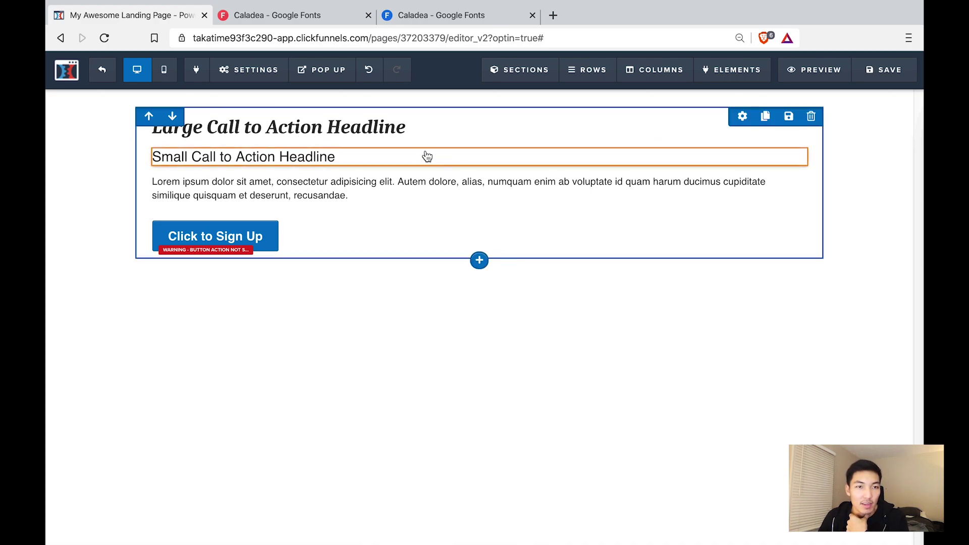
{"action": "mouse_move", "coordinate": [761, 82]}
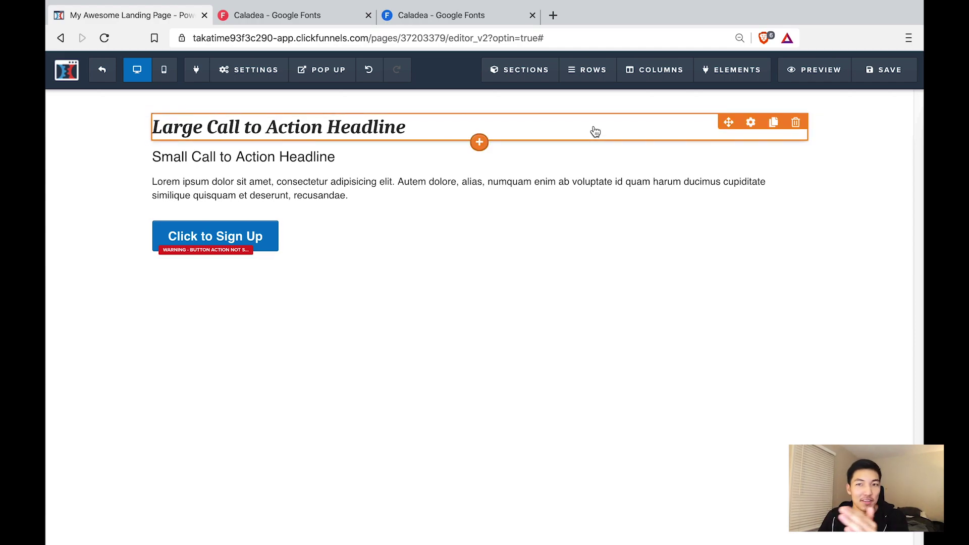
{"action": "left_click", "coordinate": [884, 70]}
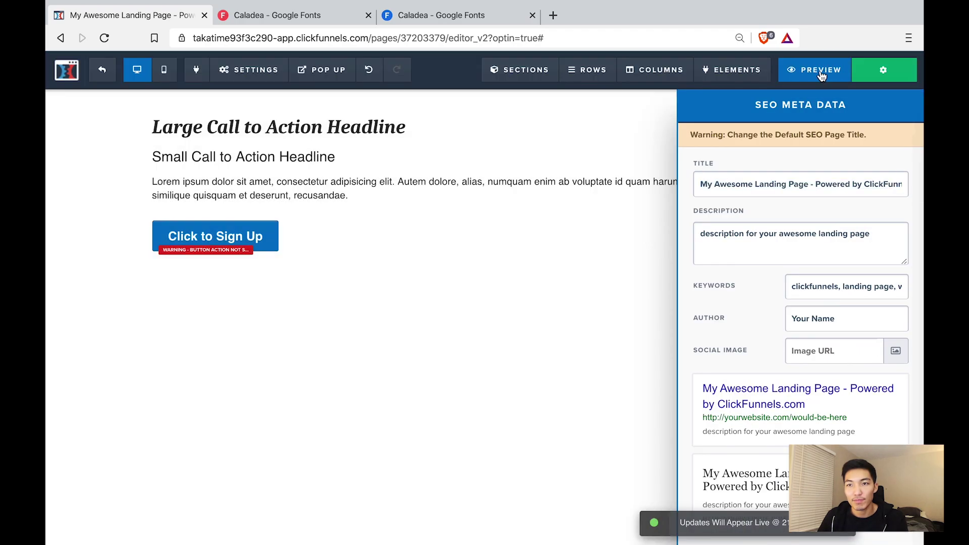
- Preview the page and inspect the headline's bold element to confirm Caladea italic 700, then return to the editor
{"action": "left_click", "coordinate": [828, 71]}
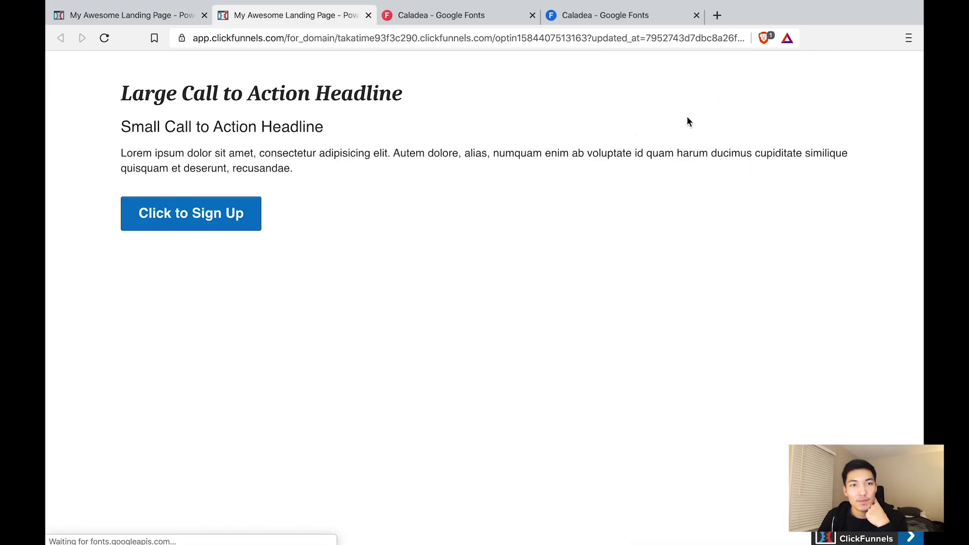
{"action": "left_click", "coordinate": [389, 84]}
{"action": "left_click_drag", "start_coordinate": [388, 84], "coordinate": [120, 101]}
{"action": "left_click", "coordinate": [403, 95]}
{"action": "right_click", "coordinate": [407, 95]}
{"action": "left_click", "coordinate": [465, 219]}
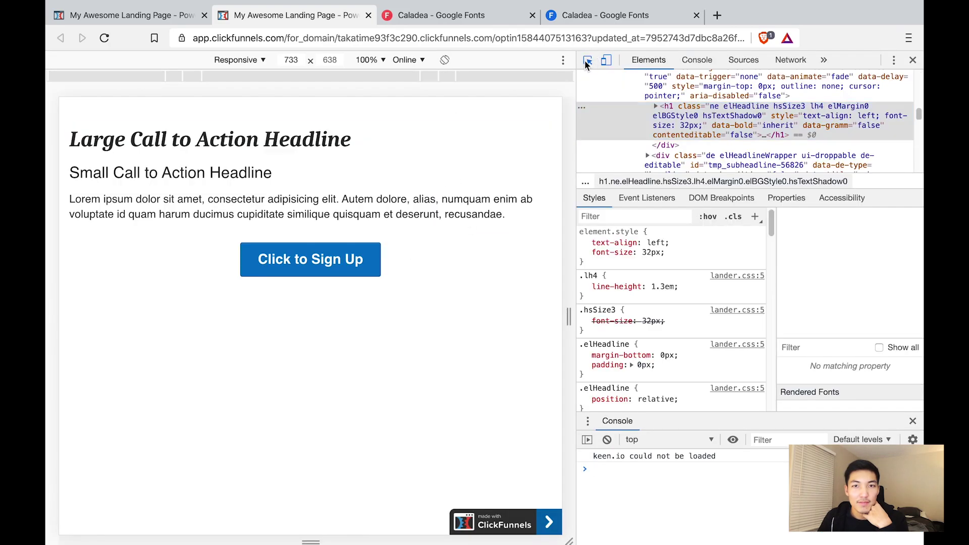
{"action": "left_click", "coordinate": [587, 60]}
{"action": "left_click", "coordinate": [323, 144]}
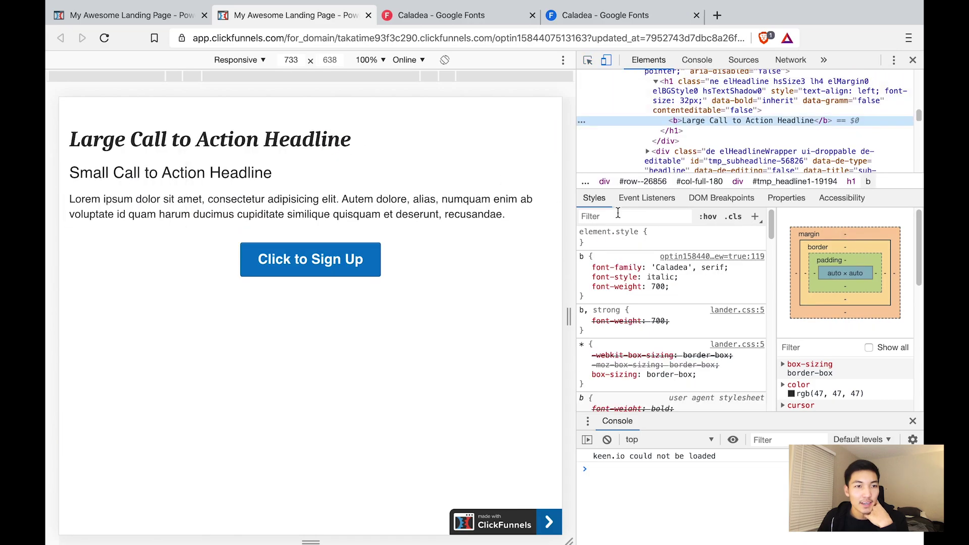
{"action": "left_click", "coordinate": [163, 17]}
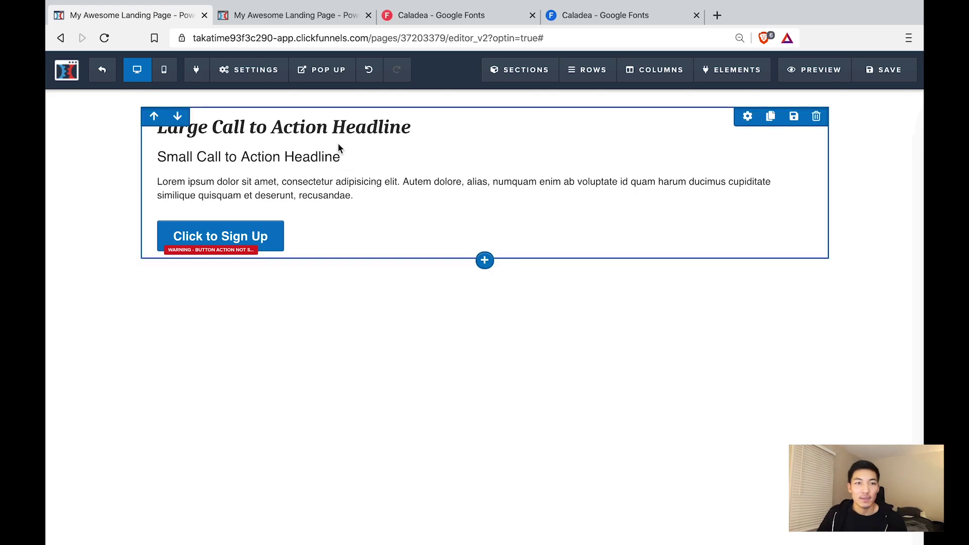
- Create a .hsSize2 rule and paste in the Caladea, serif, italic, weight 700 declarations
{"action": "mouse_move", "coordinate": [280, 79]}
{"action": "left_click", "coordinate": [286, 165]}
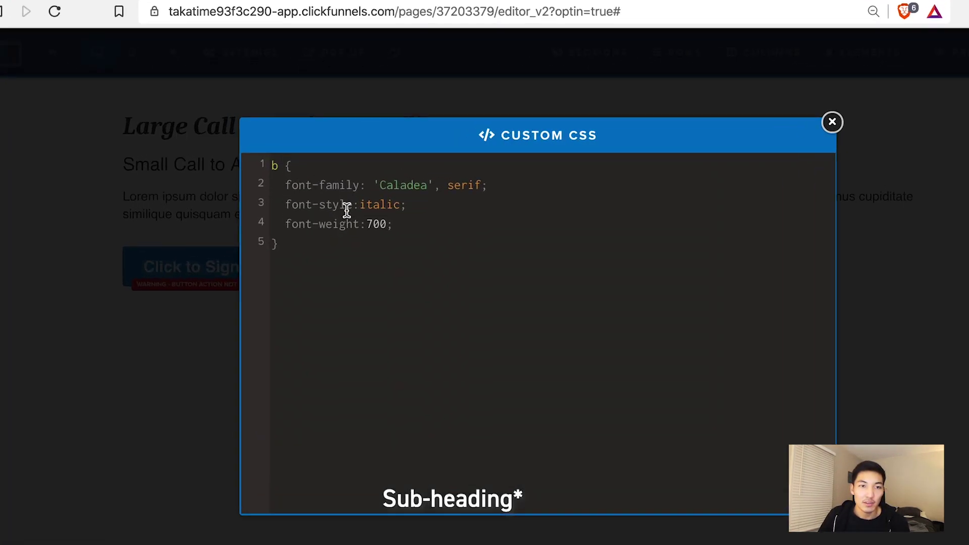
{"action": "key", "text": "Return"}
{"action": "key", "text": "Return"}
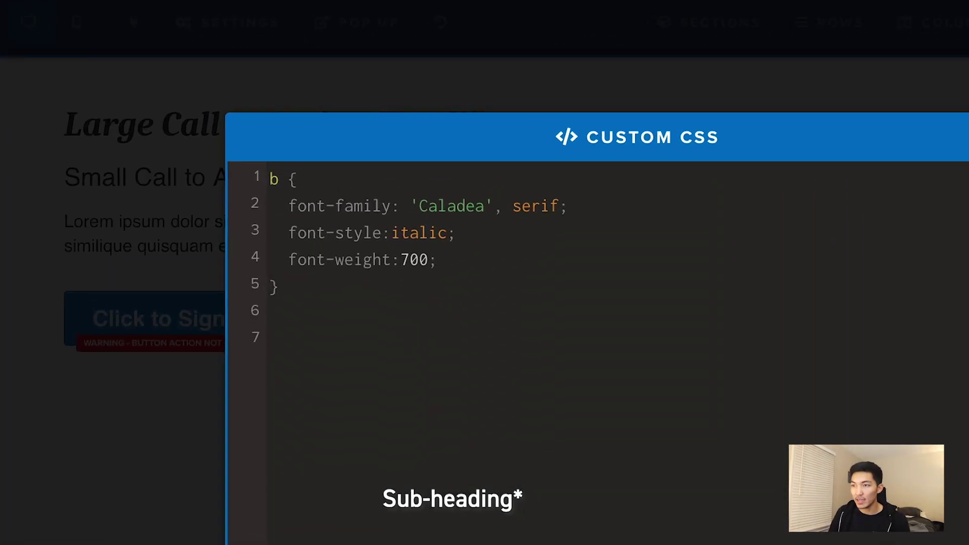
{"action": "type", "text": ".hsSize2"}
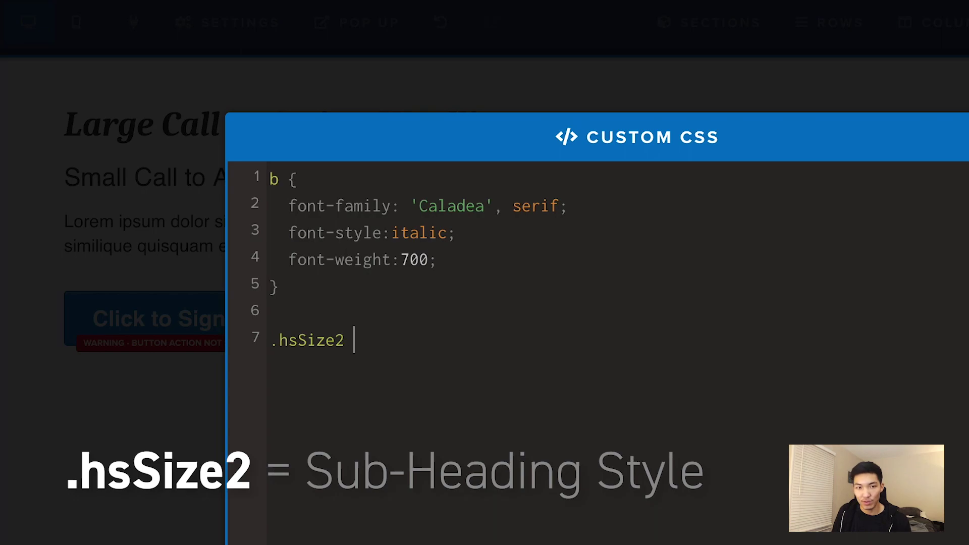
{"action": "type", "text": " {"}
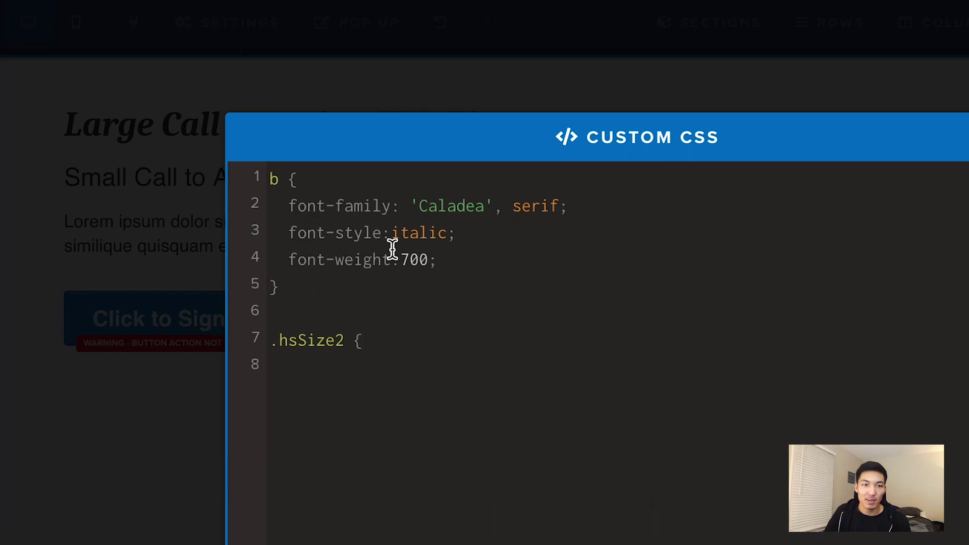
{"action": "left_click_drag", "start_coordinate": [401, 283], "coordinate": [292, 208]}
{"action": "key", "text": "ctrl+c"}
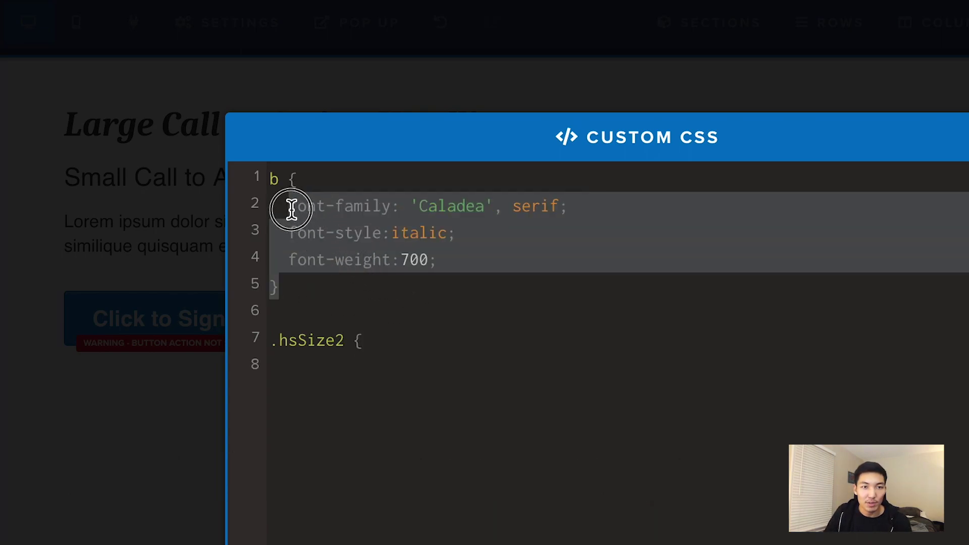
{"action": "left_click", "coordinate": [400, 366]}
{"action": "key", "text": "ctrl+v"}
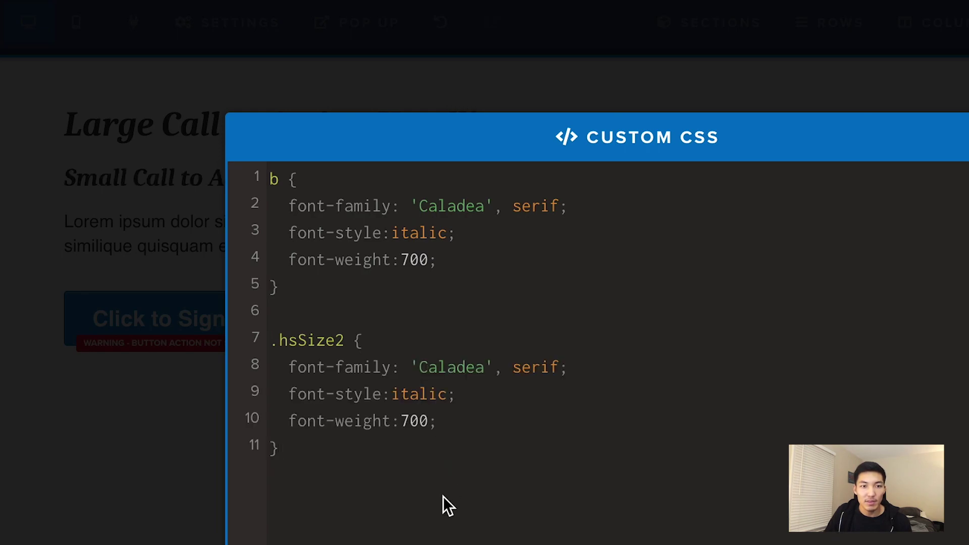
- Check the matching braces of both rules and retype the semicolon after 700 on line 4
{"action": "double_click", "coordinate": [274, 288]}
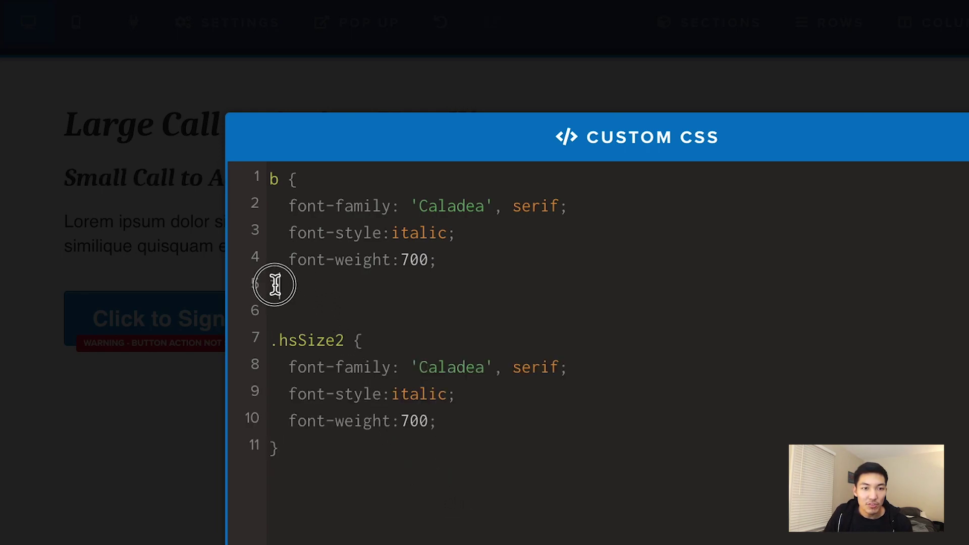
{"action": "double_click", "coordinate": [273, 448]}
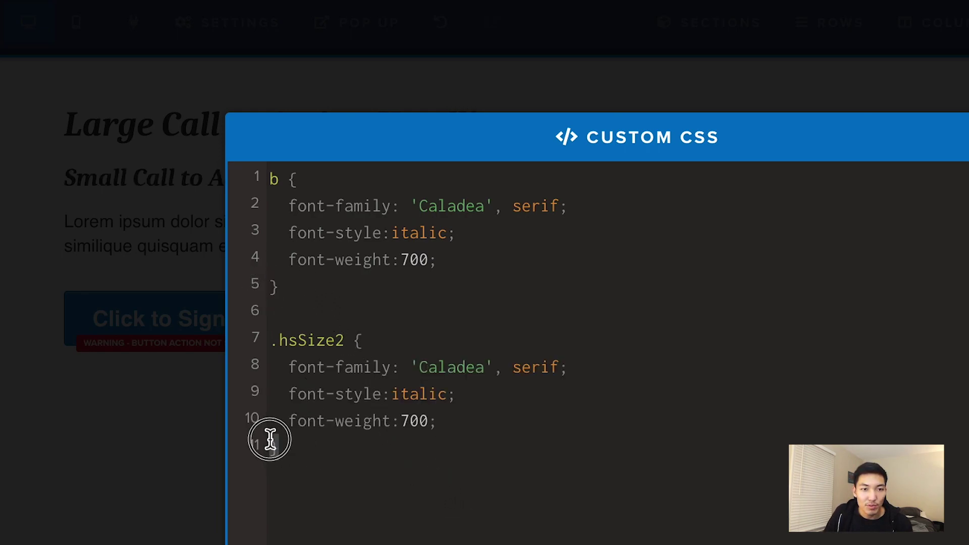
{"action": "double_click", "coordinate": [357, 340]}
{"action": "double_click", "coordinate": [309, 178]}
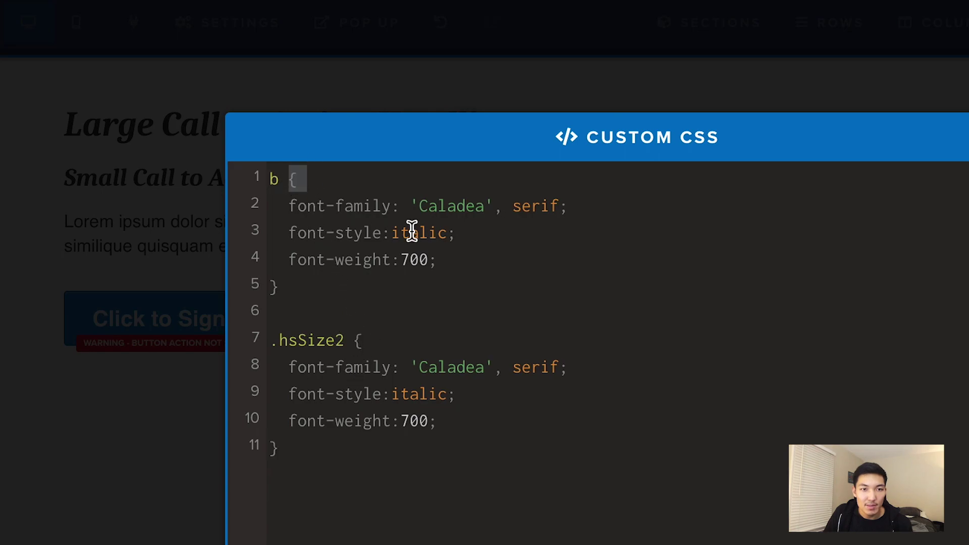
{"action": "double_click", "coordinate": [453, 233]}
{"action": "left_click", "coordinate": [449, 263]}
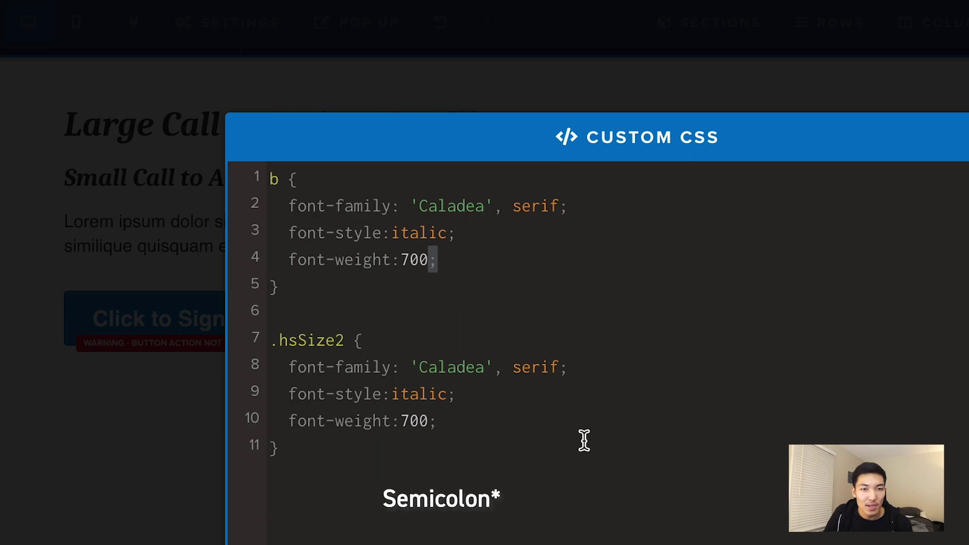
{"action": "left_click", "coordinate": [570, 457]}
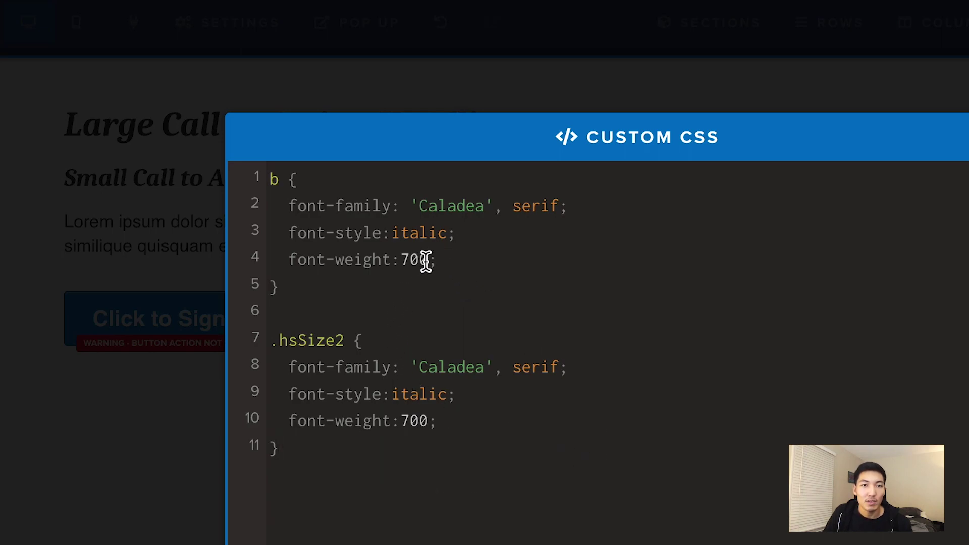
{"action": "left_click", "coordinate": [449, 263]}
{"action": "key", "text": "BackSpace"}
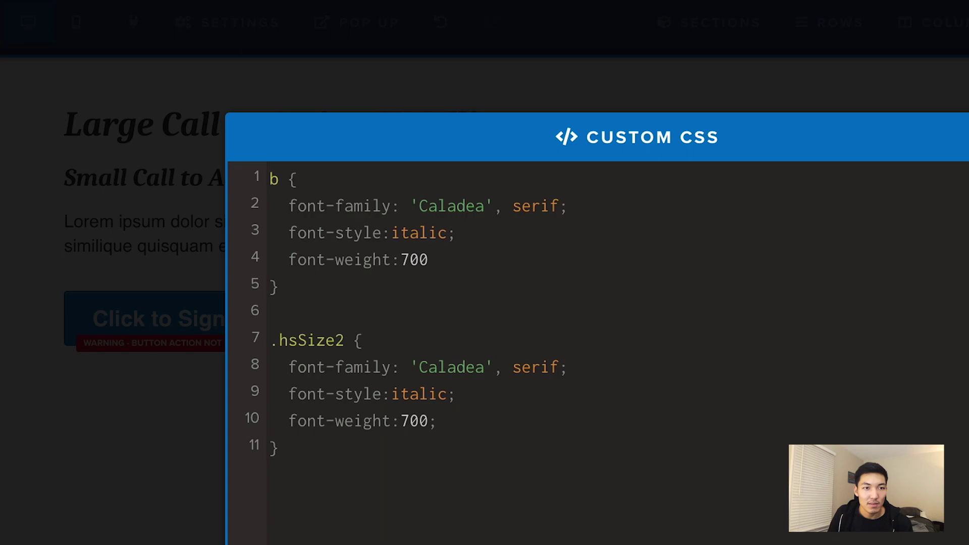
{"action": "type", "text": ";"}
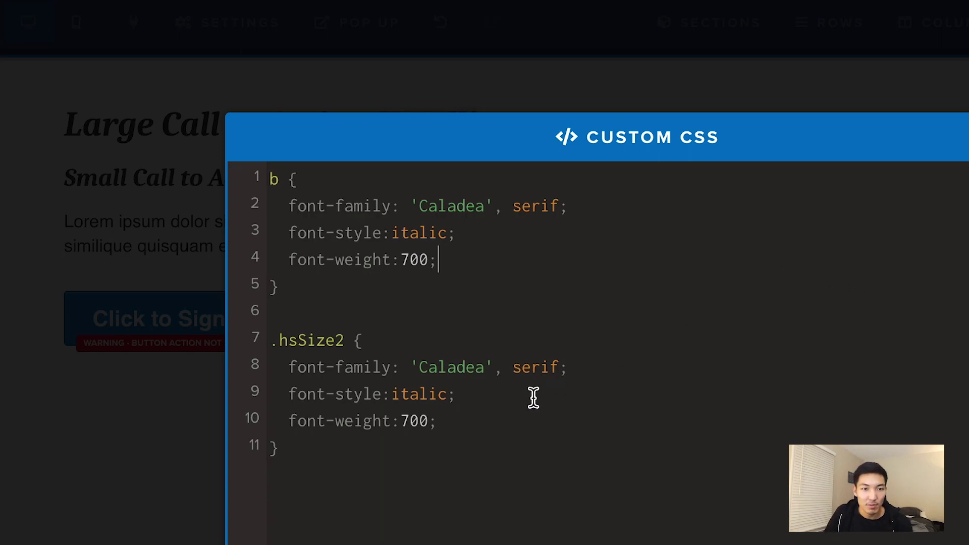
{"action": "left_click", "coordinate": [508, 440]}
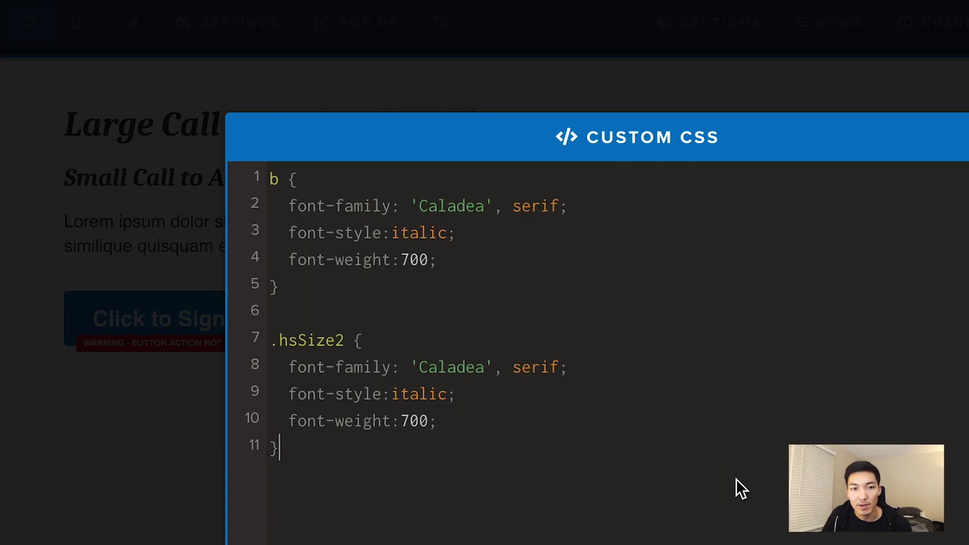
- Delete the font-style:italic line from the .hsSize2 rule and start a new line below it
{"action": "left_click", "coordinate": [89, 318]}
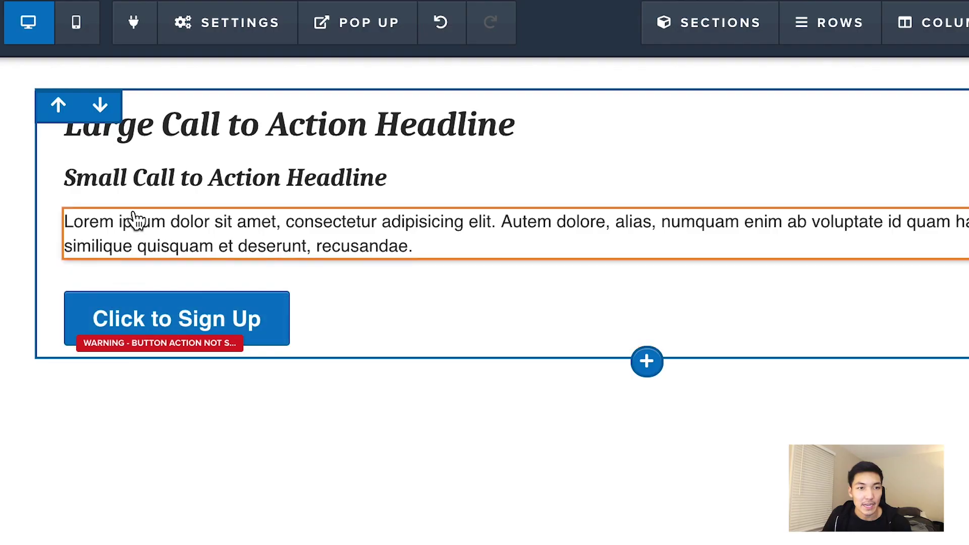
{"action": "mouse_move", "coordinate": [264, 26]}
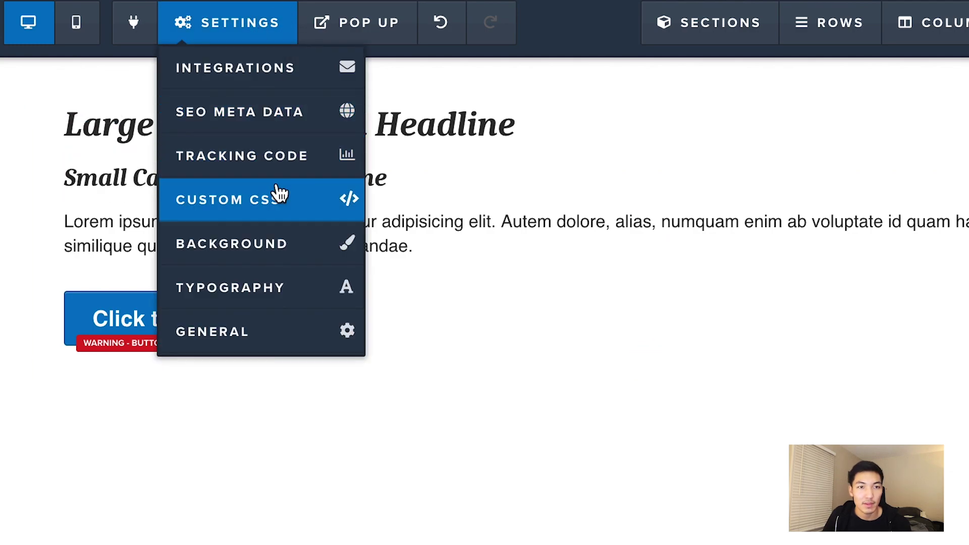
{"action": "left_click", "coordinate": [283, 205]}
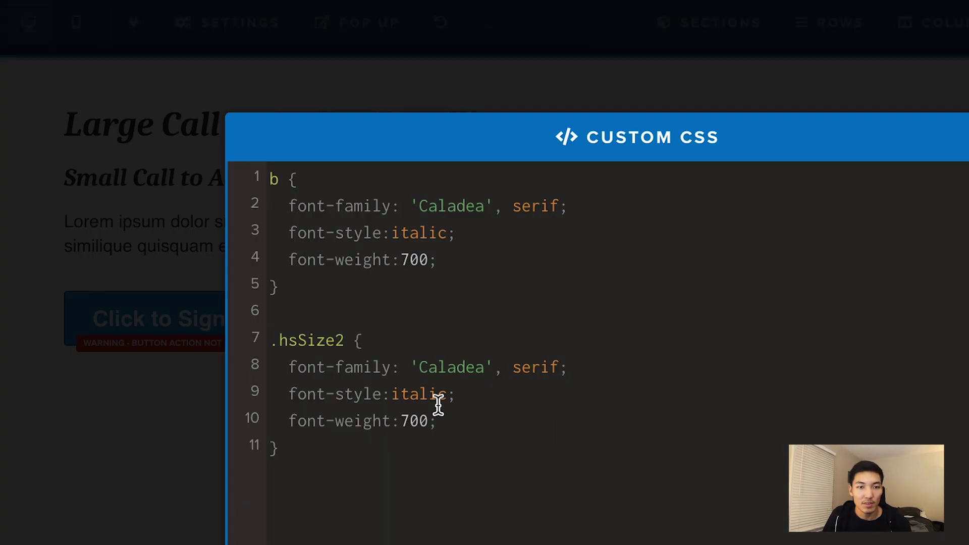
{"action": "left_click_drag", "start_coordinate": [456, 394], "coordinate": [235, 394]}
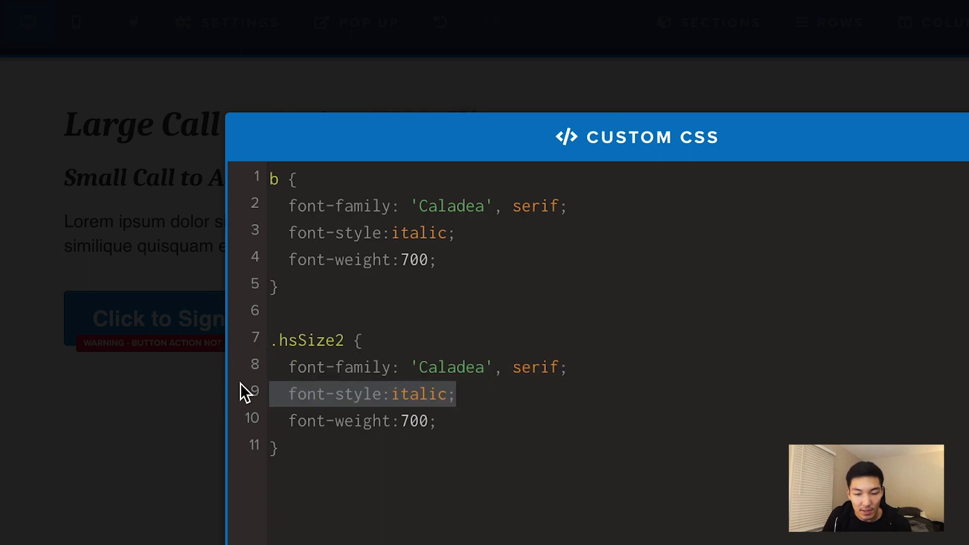
{"action": "key", "text": "BackSpace"}
{"action": "key", "text": "BackSpace"}
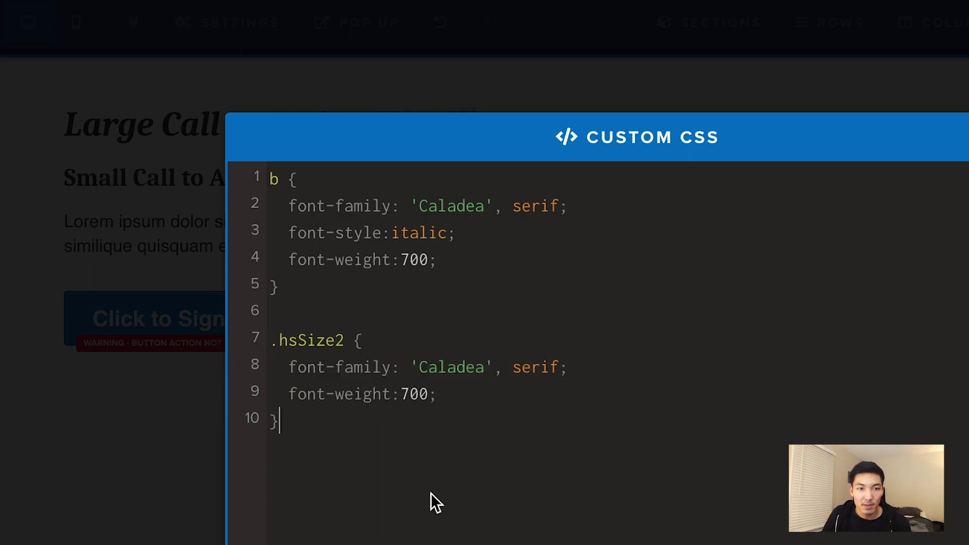
{"action": "key", "text": "Return"}
{"action": "key", "text": "Return"}
{"action": "scroll", "coordinate": [435, 504], "scroll_direction": "down", "scroll_amount": 3}
- Create a .hsSize1 rule with Caladea, serif at weight 400 and no italic
{"action": "type", "text": "."}
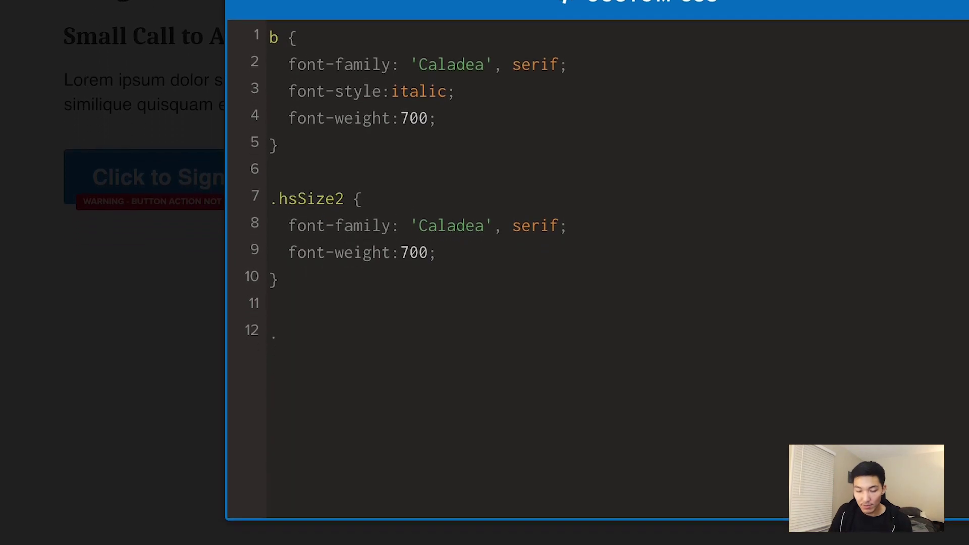
{"action": "type", "text": "hs"}
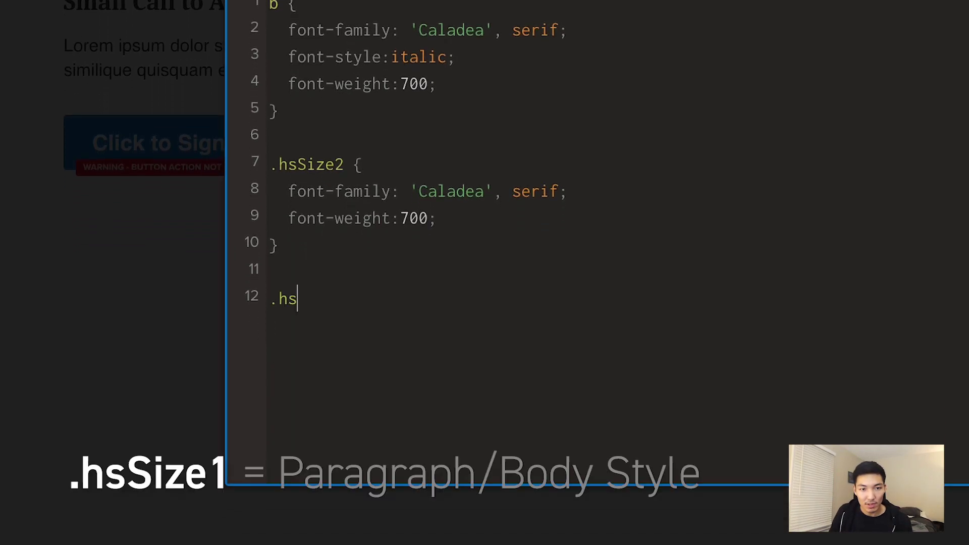
{"action": "type", "text": "Size1 {"}
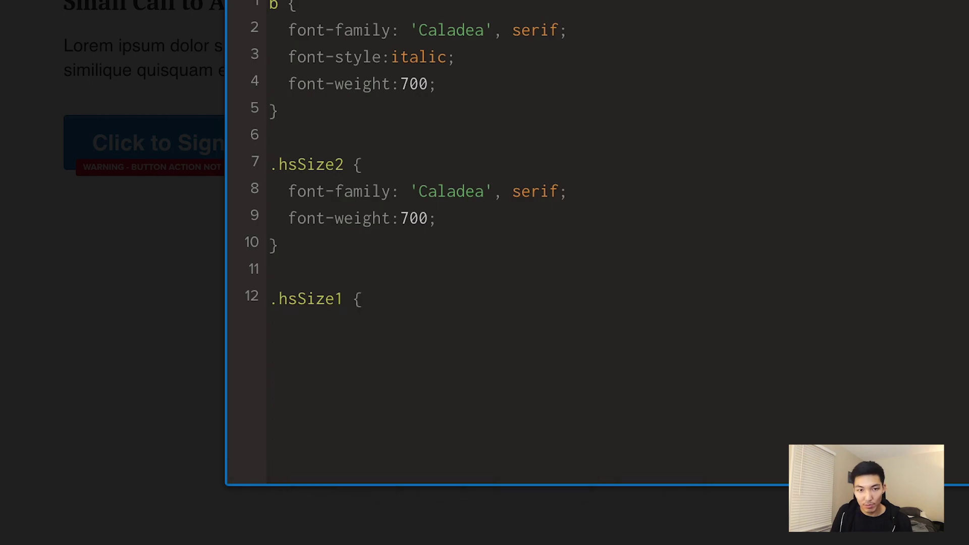
{"action": "key", "text": "ctrl+v"}
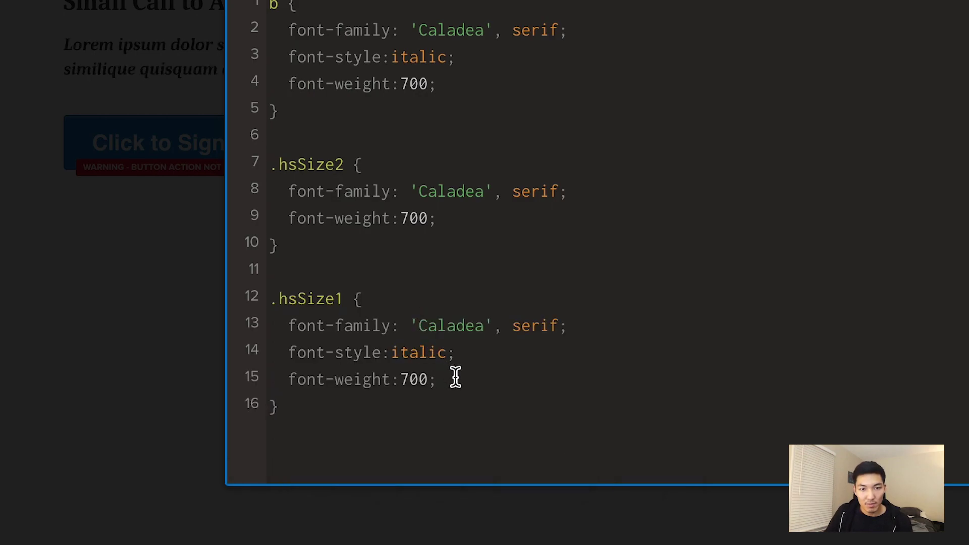
{"action": "left_click_drag", "start_coordinate": [456, 354], "coordinate": [263, 353]}
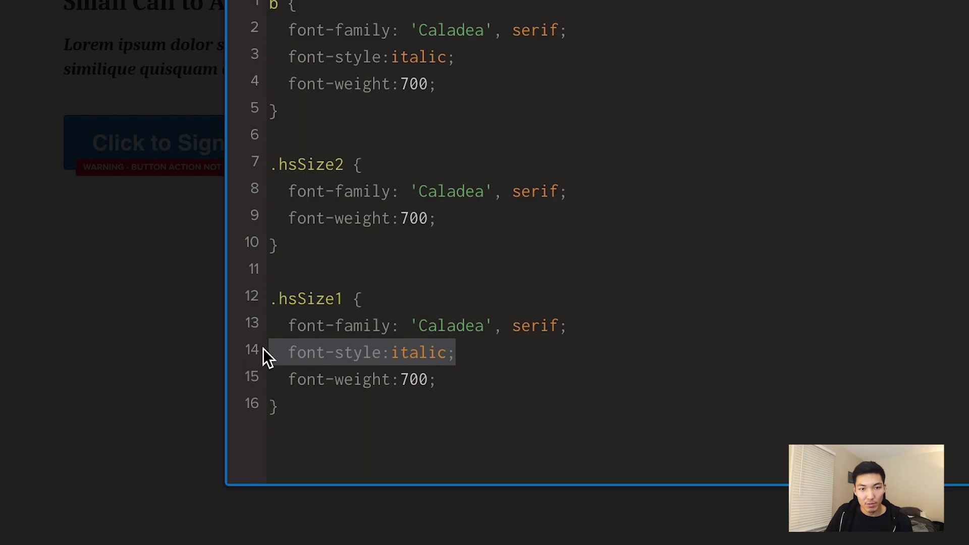
{"action": "key", "text": "BackSpace"}
{"action": "key", "text": "BackSpace"}
{"action": "left_click_drag", "start_coordinate": [400, 352], "coordinate": [409, 353]}
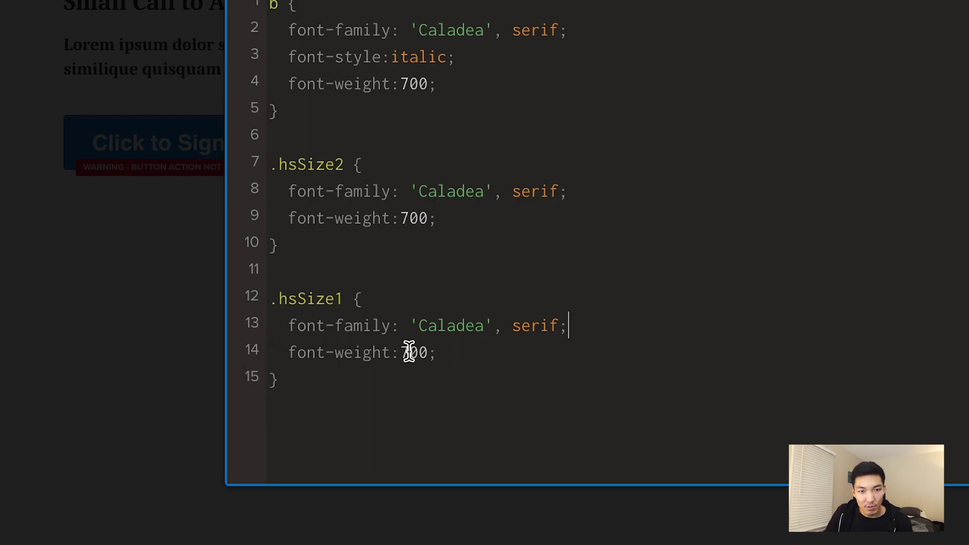
{"action": "type", "text": "4"}
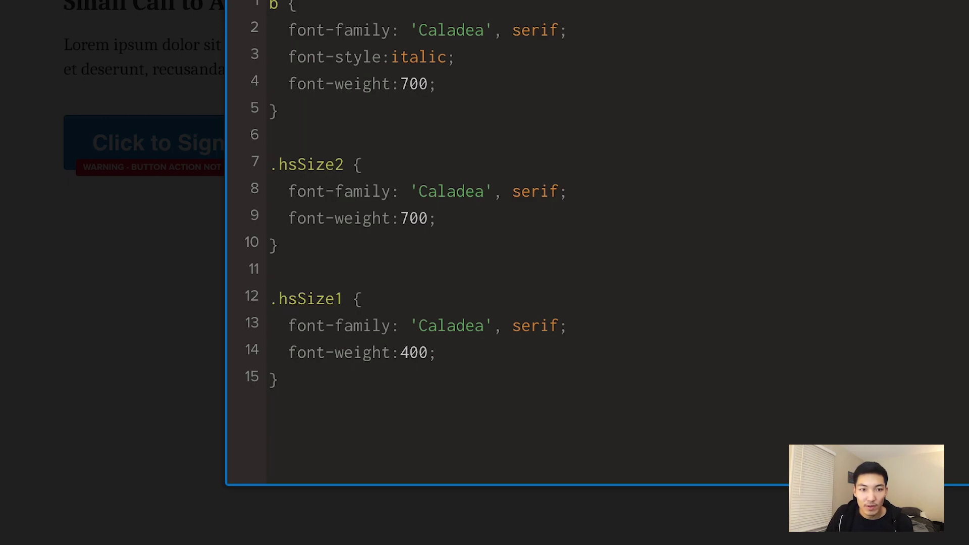
- Check the live preview tab, close its DevTools, and return to the page editor
{"action": "left_click", "coordinate": [904, 17]}
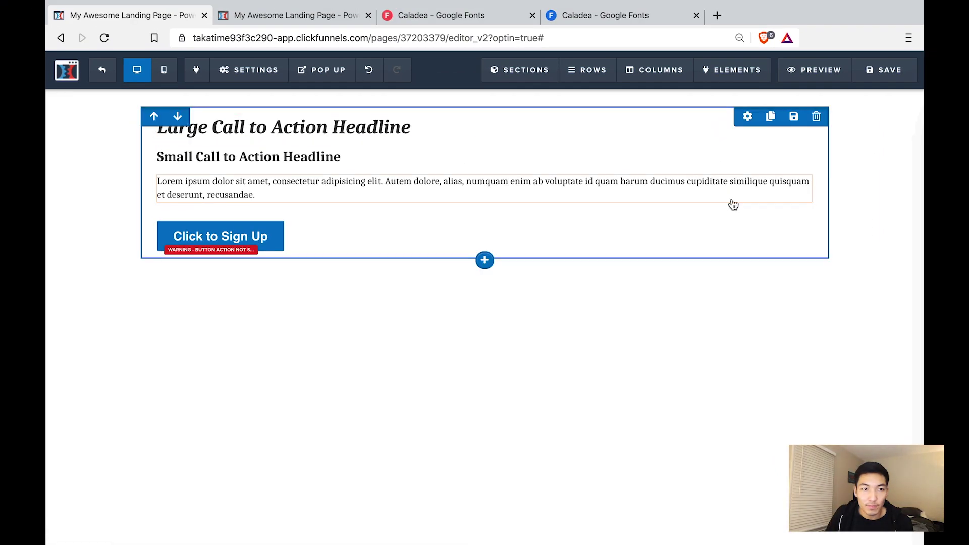
{"action": "left_click", "coordinate": [306, 25]}
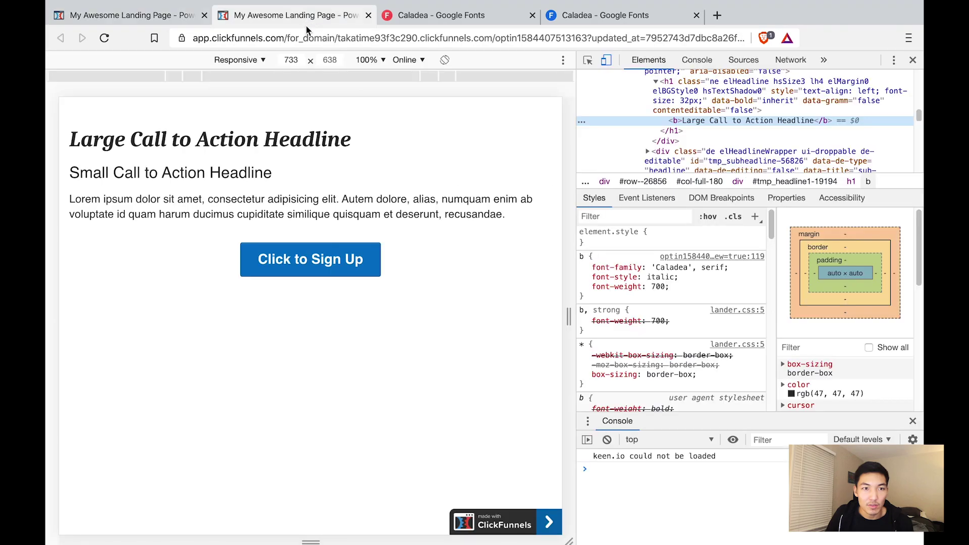
{"action": "left_click", "coordinate": [913, 60]}
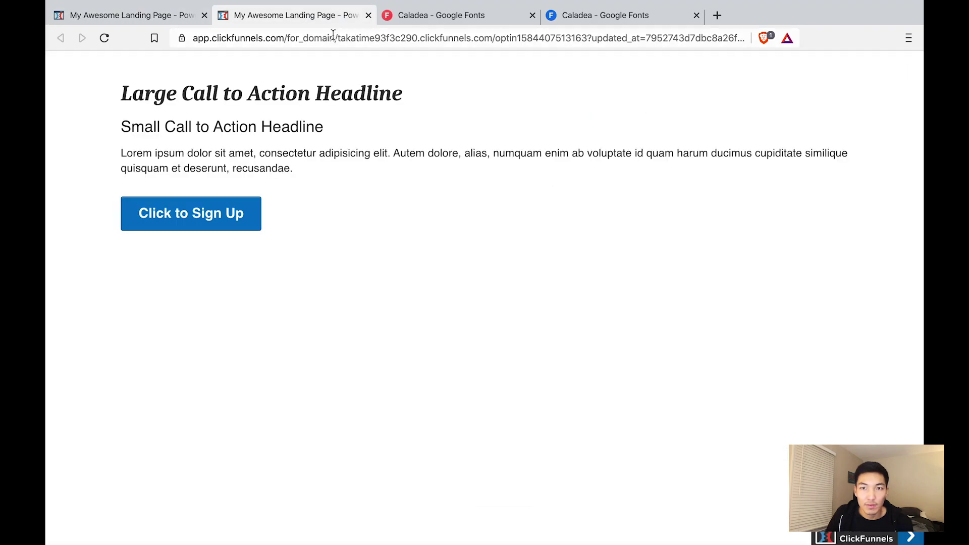
{"action": "left_click", "coordinate": [175, 17]}
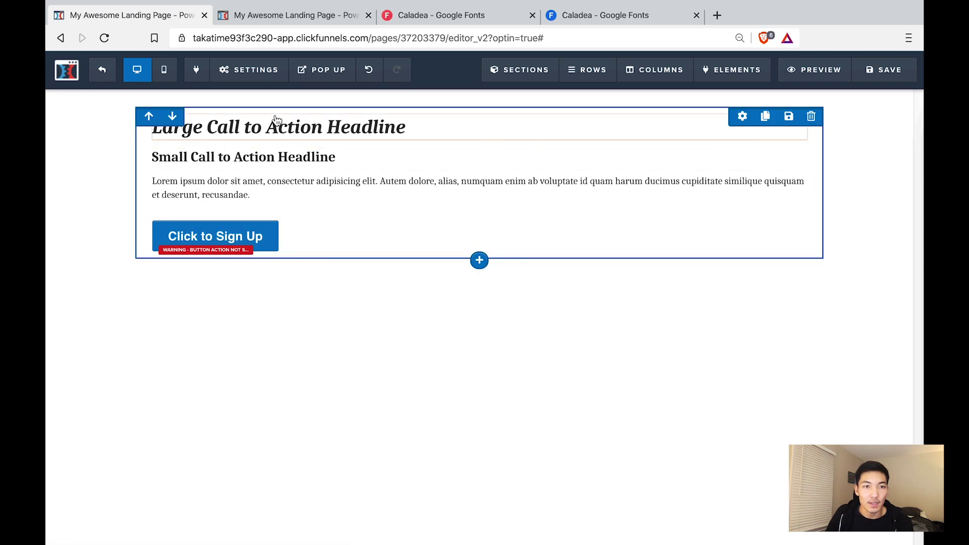
{"action": "left_click", "coordinate": [250, 70]}
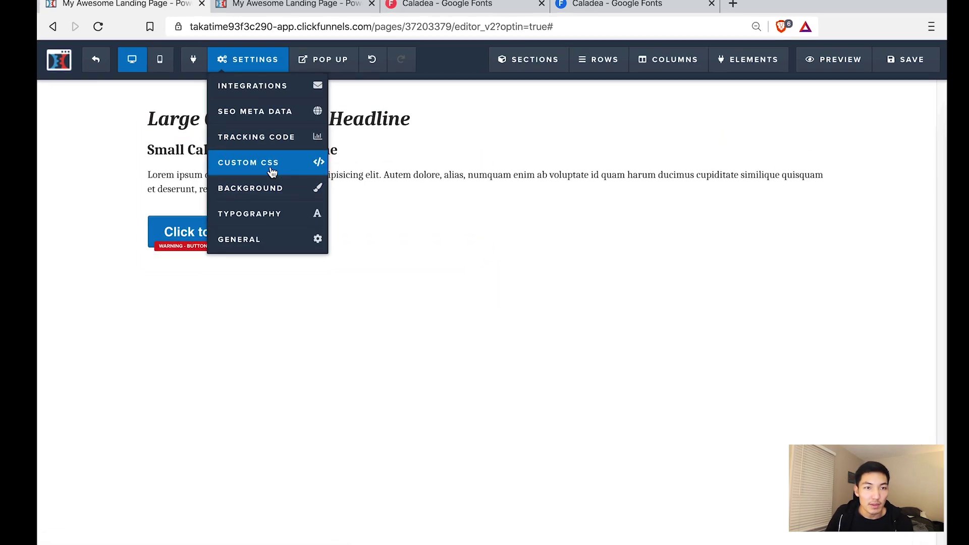
- Add an .elButtonMain rule with Caladea, serif at weight 700, dropping the italic line
{"action": "left_click", "coordinate": [269, 171]}
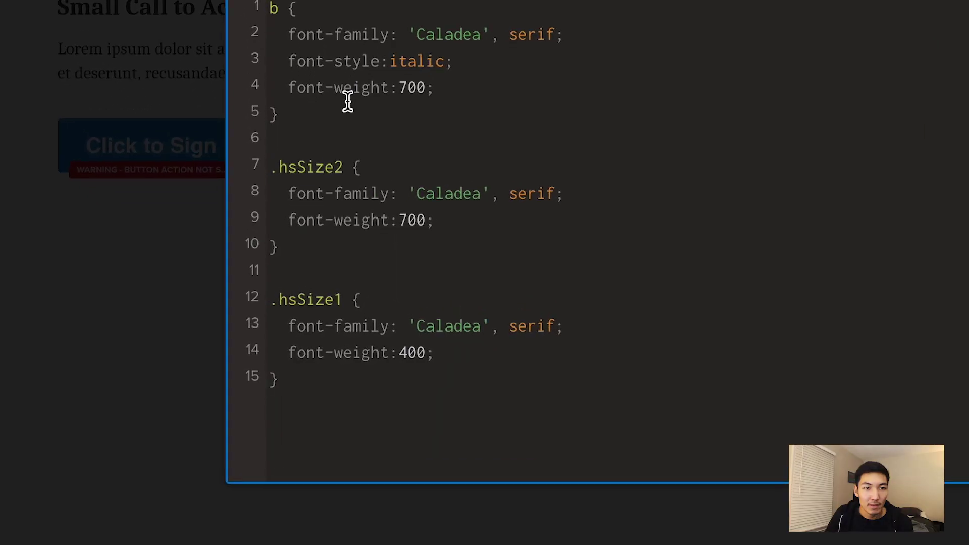
{"action": "left_click", "coordinate": [338, 430]}
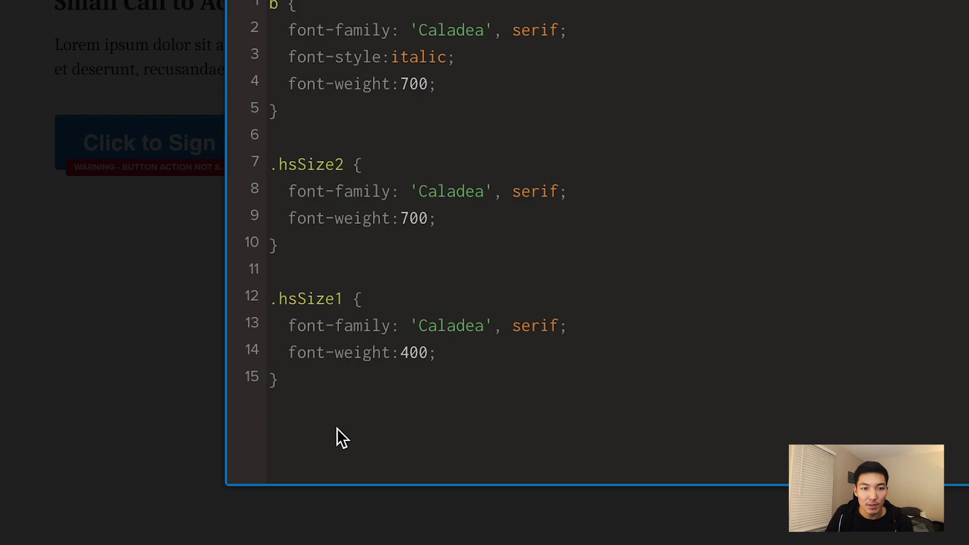
{"action": "key", "text": "Return"}
{"action": "key", "text": "Return"}
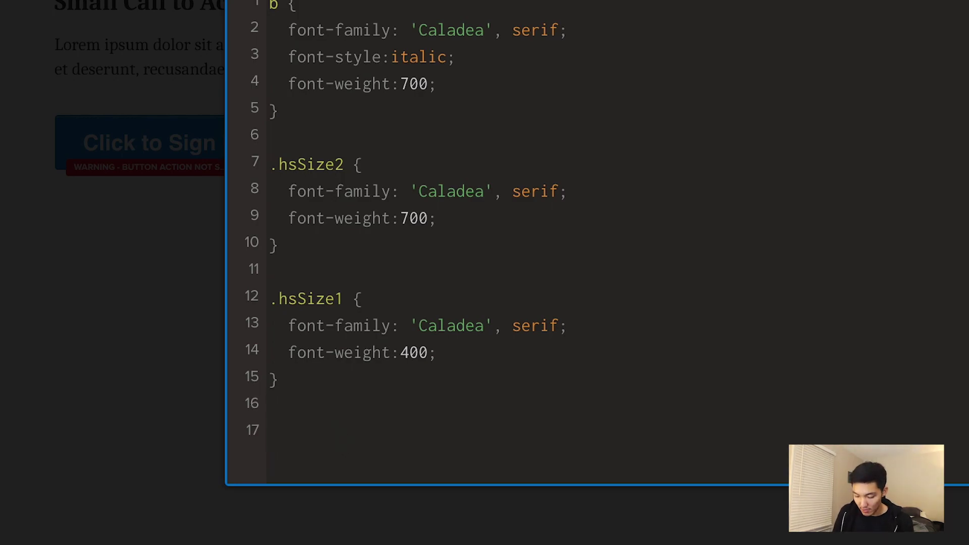
{"action": "type", "text": ".e"}
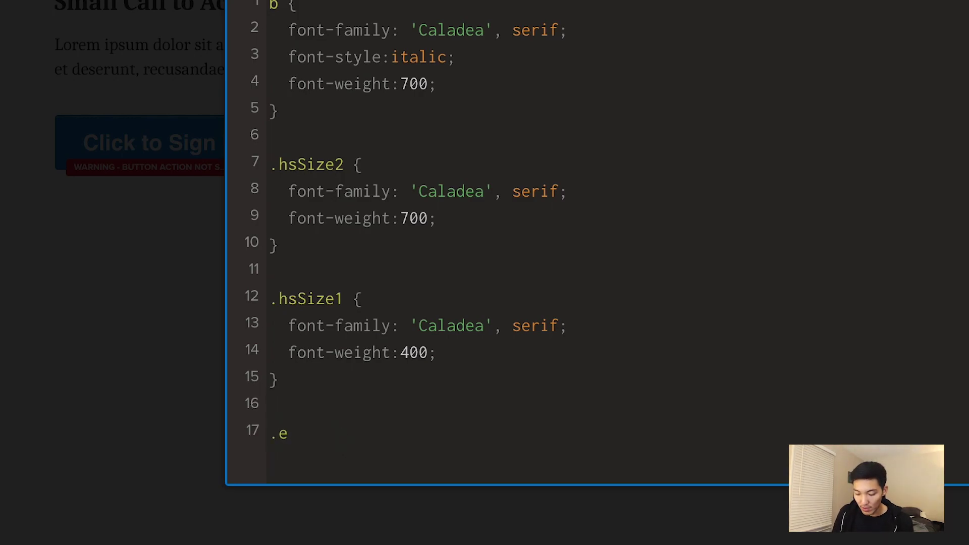
{"action": "type", "text": "lButtonMain {"}
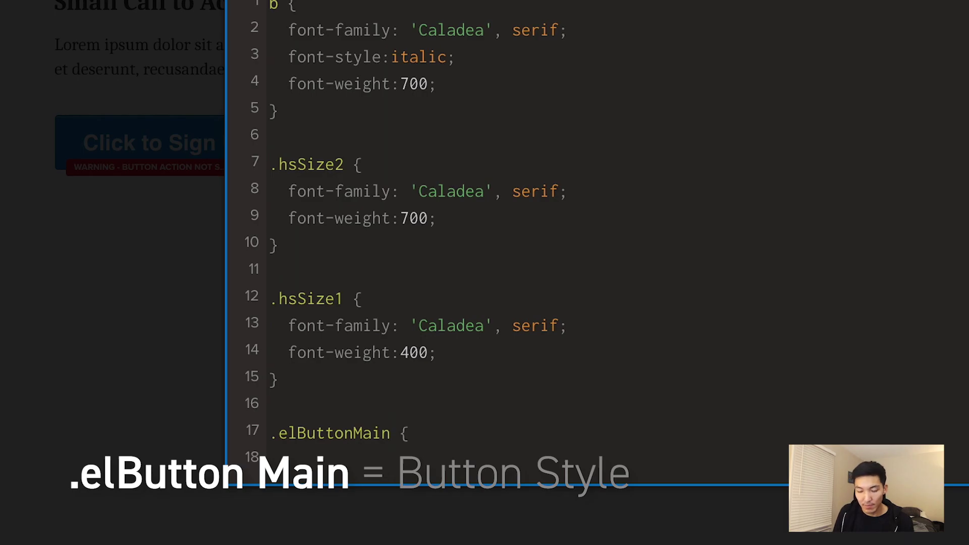
{"action": "type", "text": "font-family: 'Caladea', serif;   font-style:italic;   font-weight:700;"}
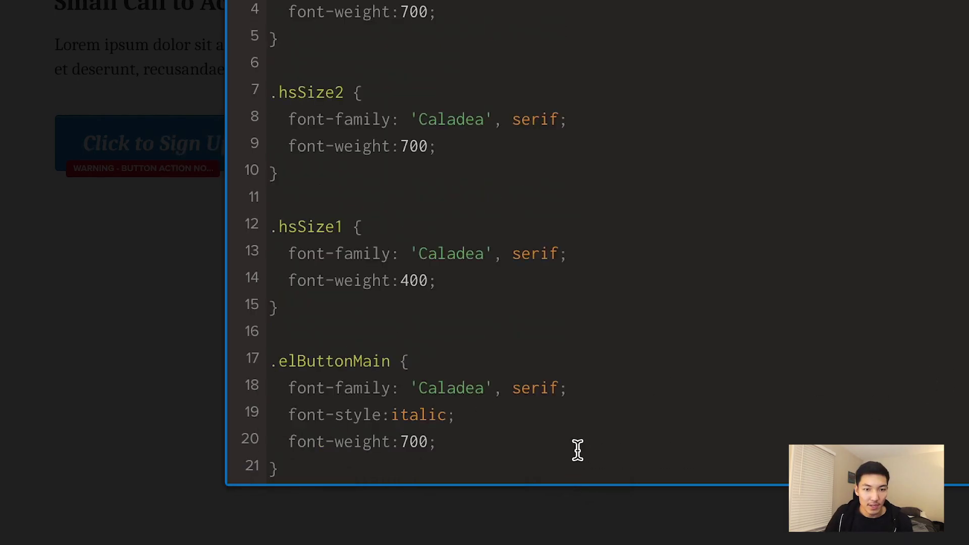
{"action": "left_click", "coordinate": [250, 414]}
{"action": "key", "text": "BackSpace"}
{"action": "key", "text": "BackSpace"}
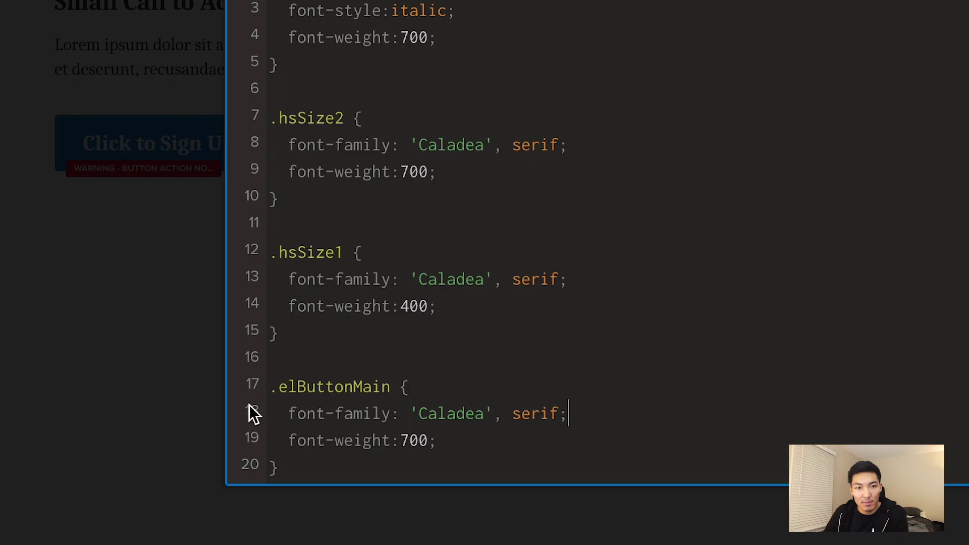
{"action": "left_click", "coordinate": [91, 336]}
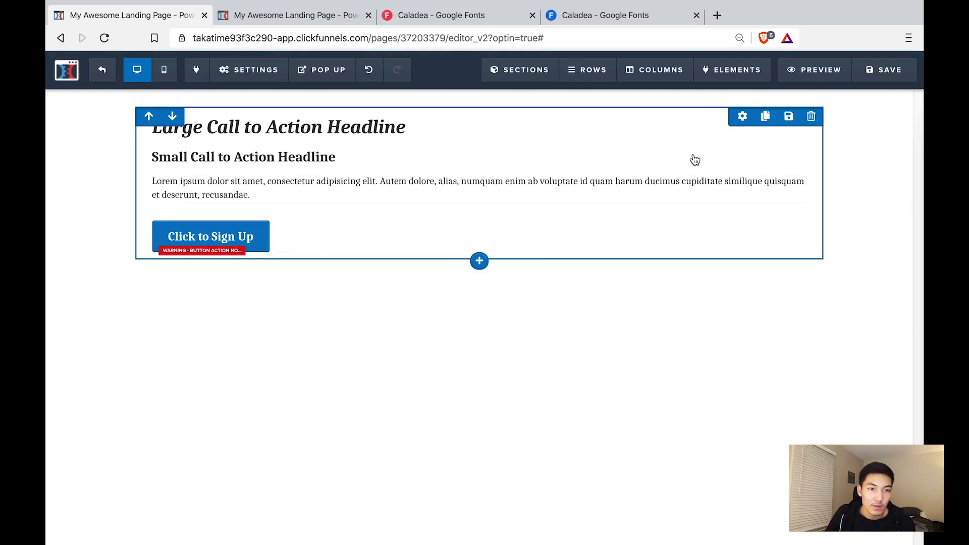
- Save the page, reload the preview to see Caladea everywhere, and return to the editor
{"action": "left_click", "coordinate": [883, 71]}
{"action": "left_click", "coordinate": [313, 19]}
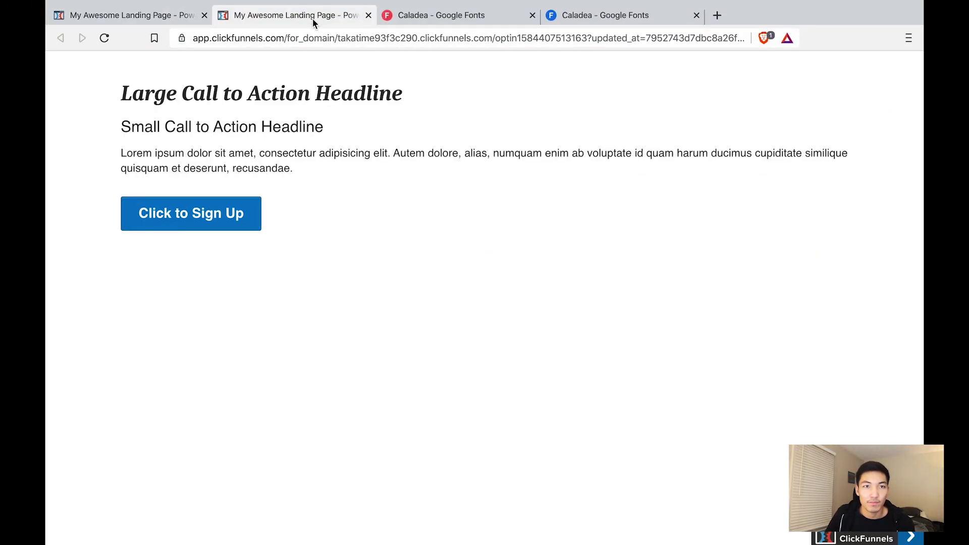
{"action": "key", "text": "super+r"}
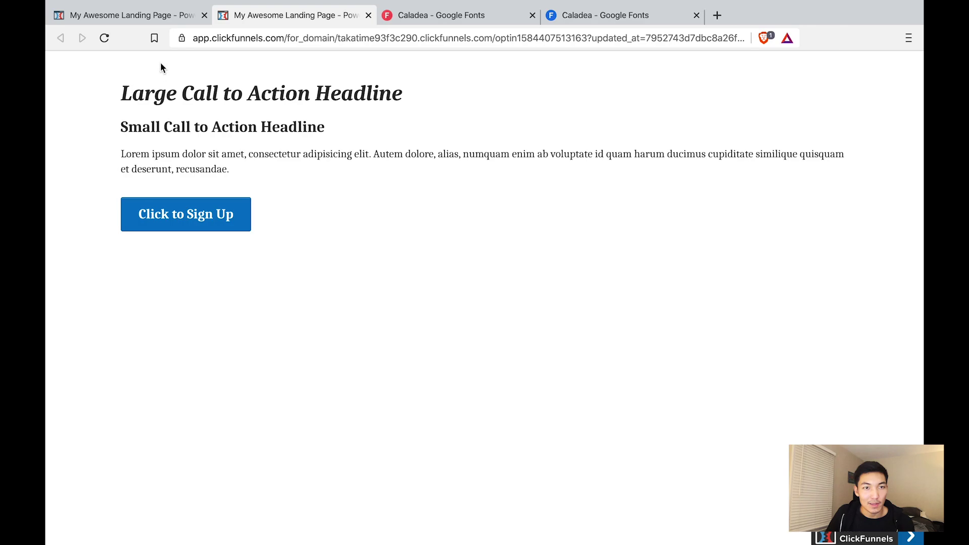
{"action": "left_click", "coordinate": [165, 19]}
{"action": "left_click", "coordinate": [481, 148]}
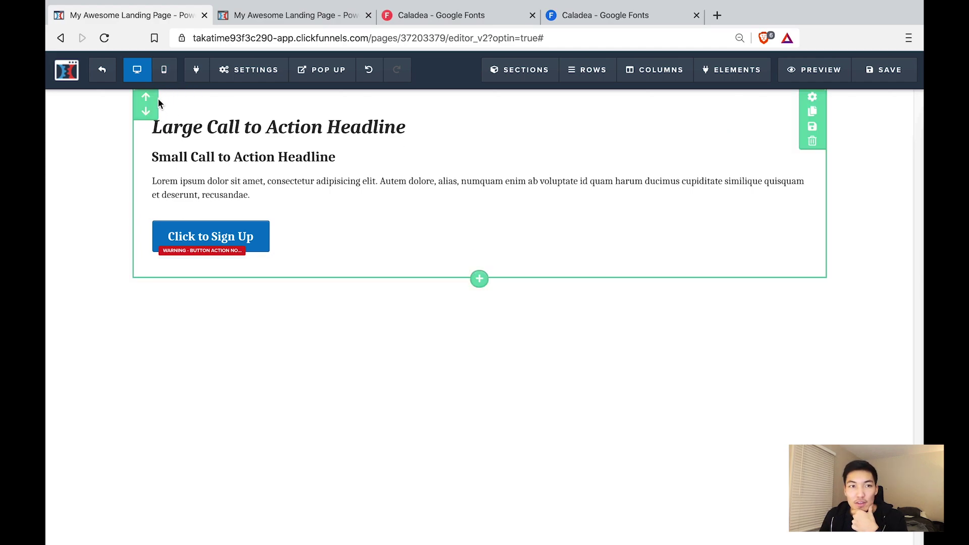
{"action": "key", "text": "ctrl+shift+Tab"}
- Select the Light 300 style on the Open Sans font page
{"action": "left_click", "coordinate": [128, 83]}
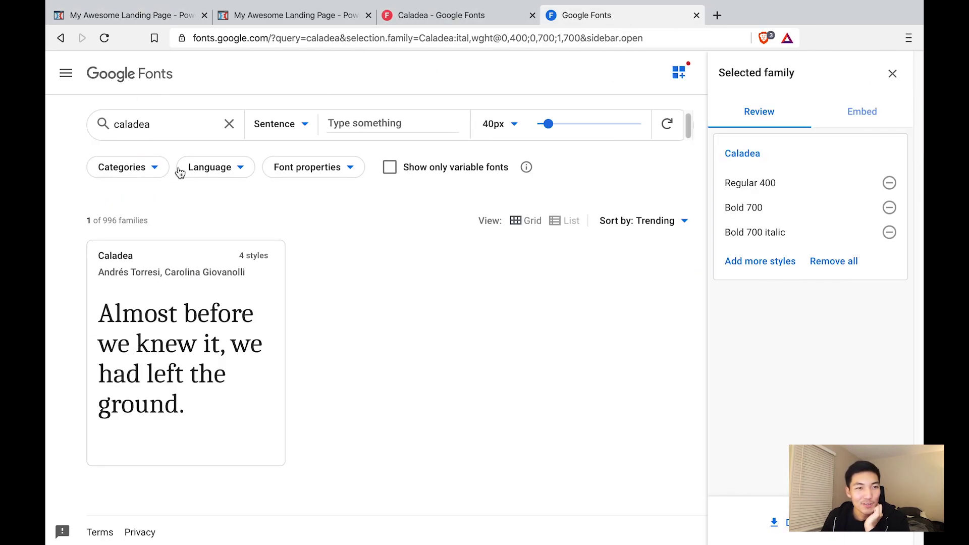
{"action": "left_click", "coordinate": [227, 126]}
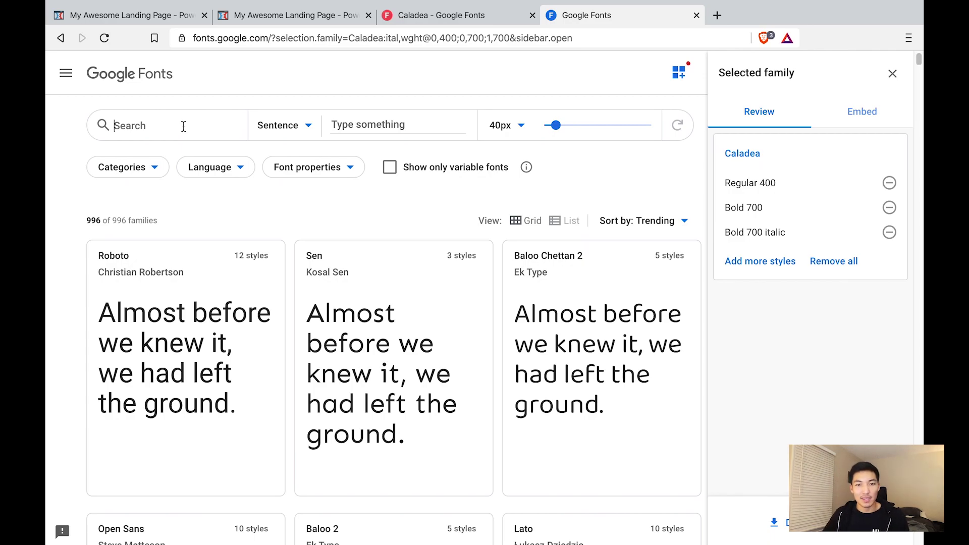
{"action": "scroll", "coordinate": [182, 264], "scroll_direction": "down", "scroll_amount": 5}
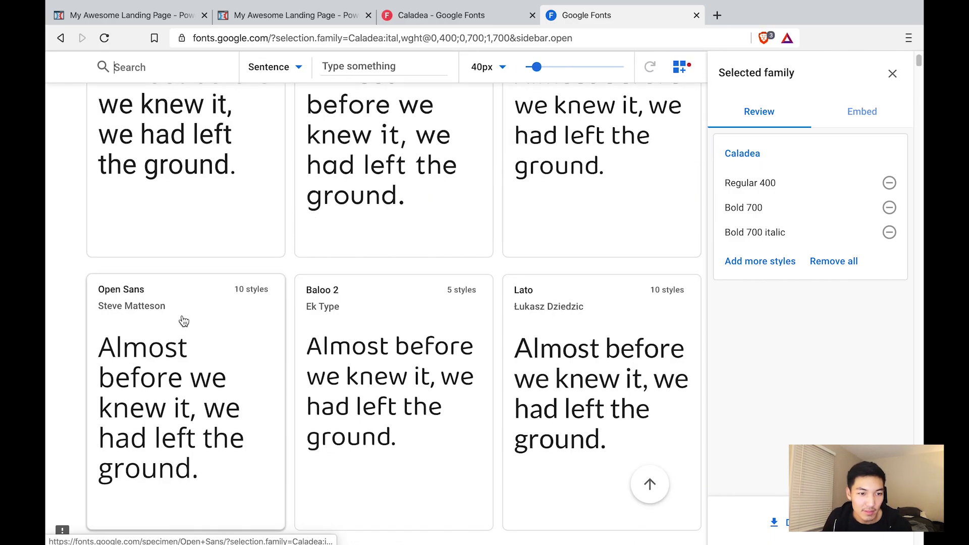
{"action": "left_click", "coordinate": [184, 321]}
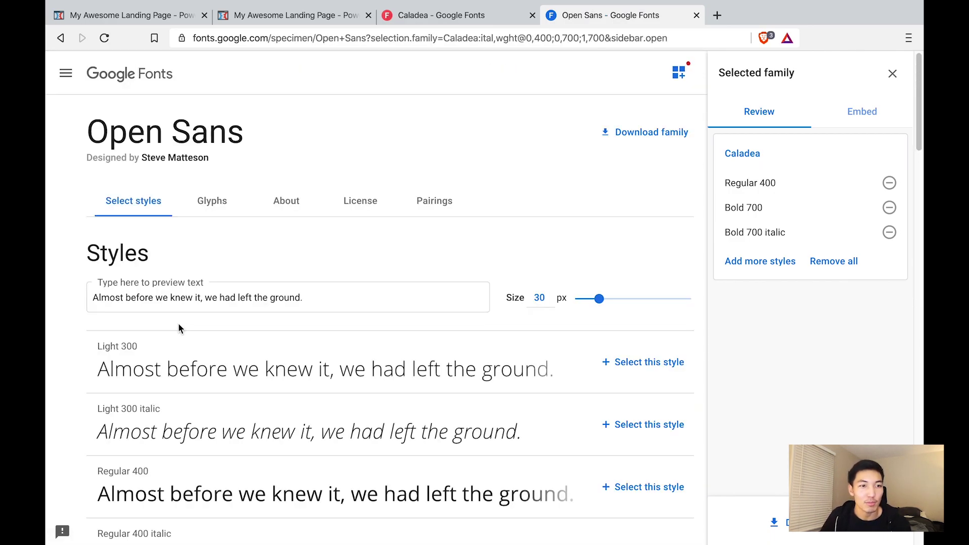
{"action": "scroll", "coordinate": [84, 311], "scroll_direction": "down", "scroll_amount": 1}
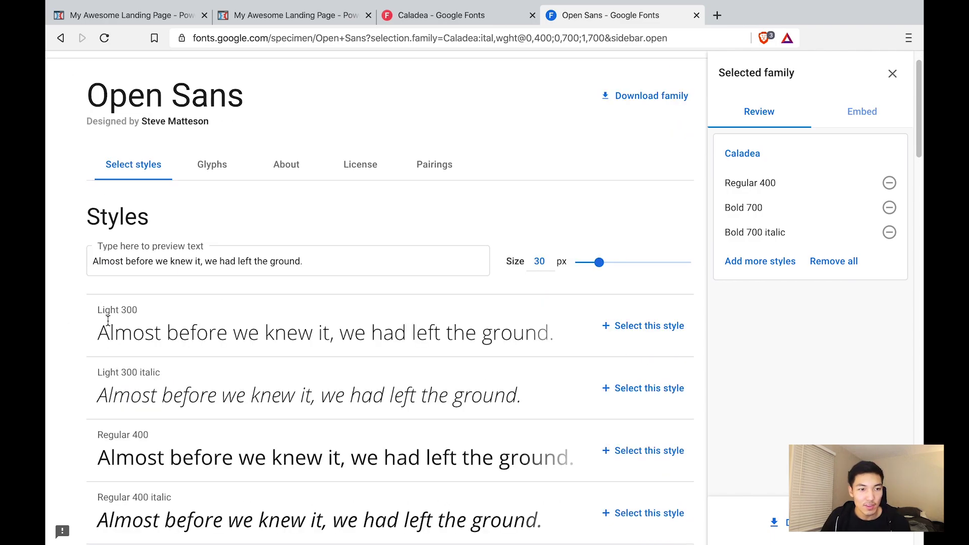
{"action": "left_click", "coordinate": [647, 330]}
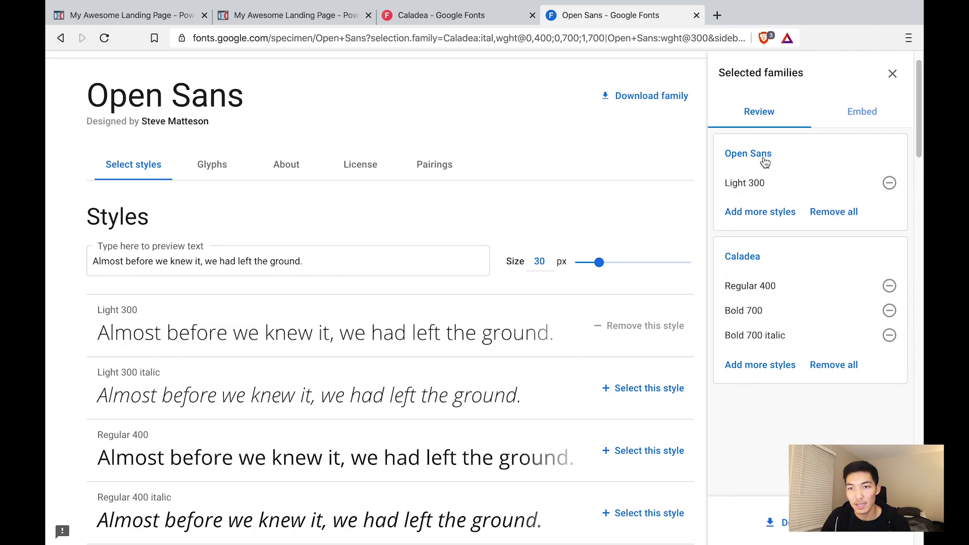
- In the older catalog, add Open Sans and keep only its light 300 weight
{"action": "left_click", "coordinate": [475, 16]}
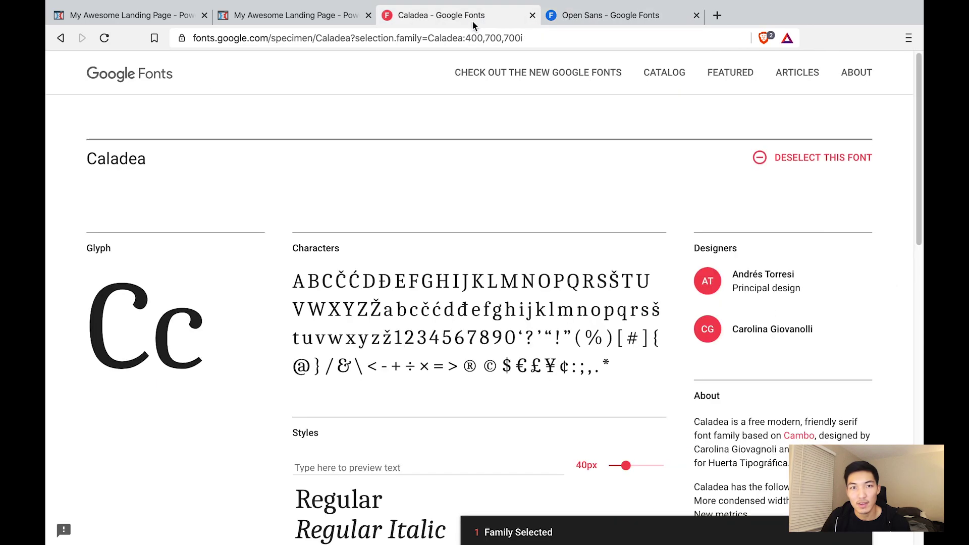
{"action": "left_click", "coordinate": [168, 79]}
{"action": "type", "text": "open"}
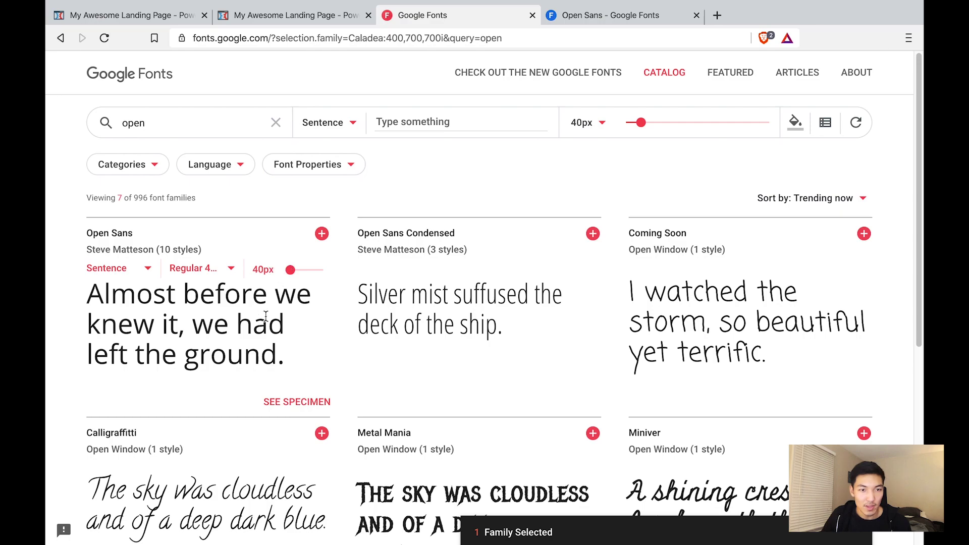
{"action": "left_click", "coordinate": [321, 234]}
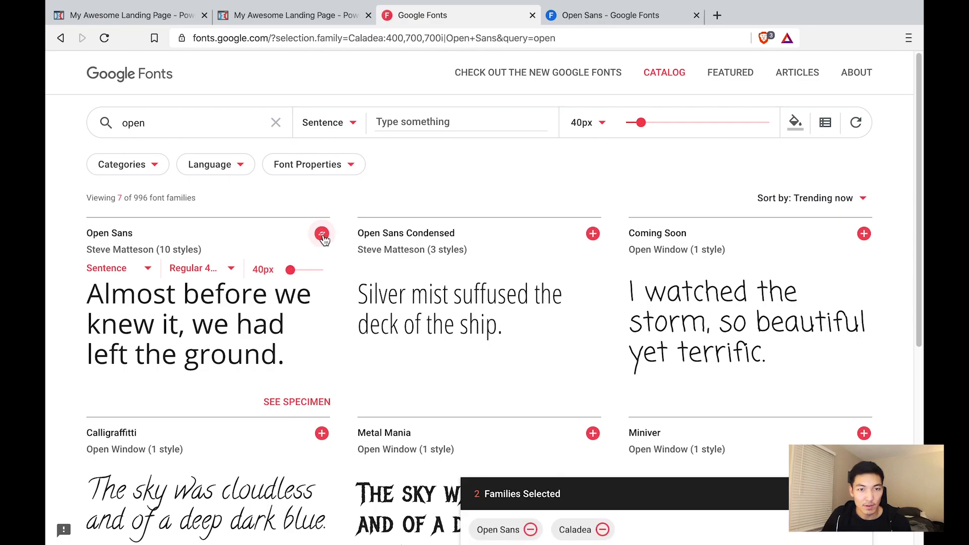
{"action": "left_click", "coordinate": [589, 506]}
{"action": "left_click", "coordinate": [683, 254]}
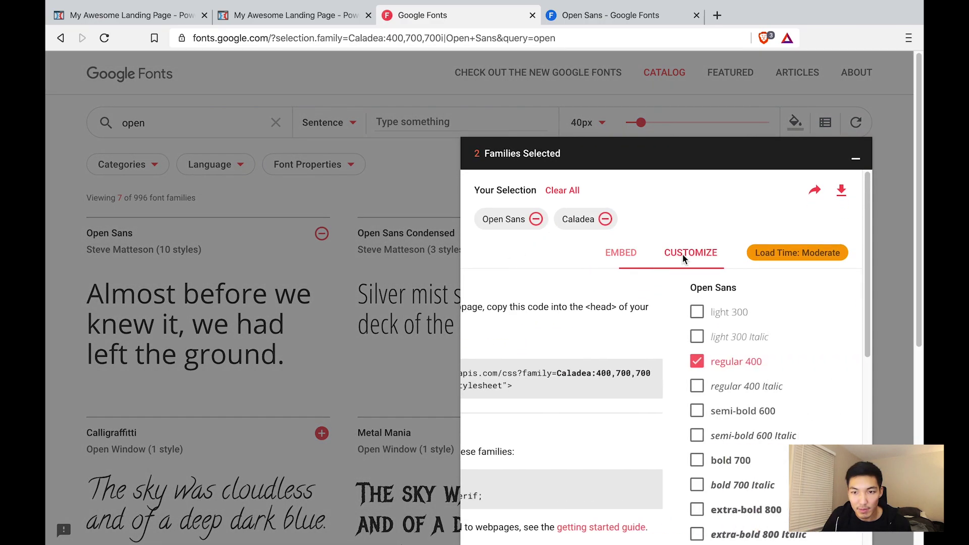
{"action": "left_click", "coordinate": [486, 363]}
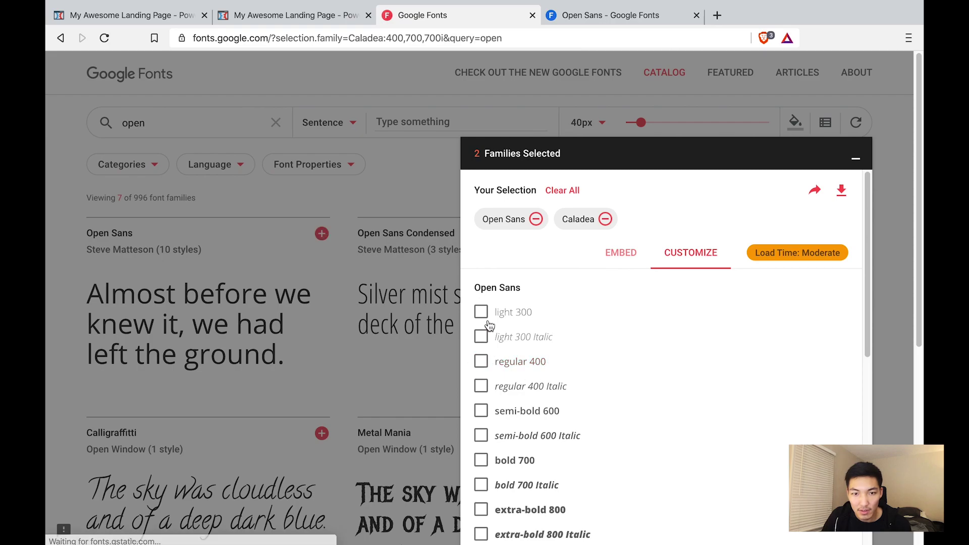
{"action": "left_click", "coordinate": [483, 313]}
{"action": "scroll", "coordinate": [621, 335], "scroll_direction": "down", "scroll_amount": 6}
{"action": "scroll", "coordinate": [622, 335], "scroll_direction": "up", "scroll_amount": 8}
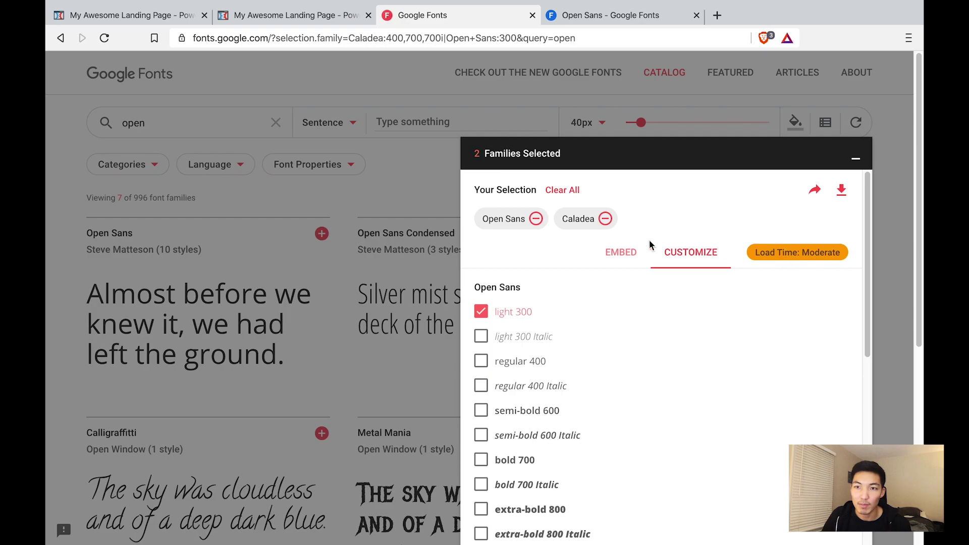
{"action": "left_click", "coordinate": [630, 252]}
{"action": "left_click", "coordinate": [625, 16]}
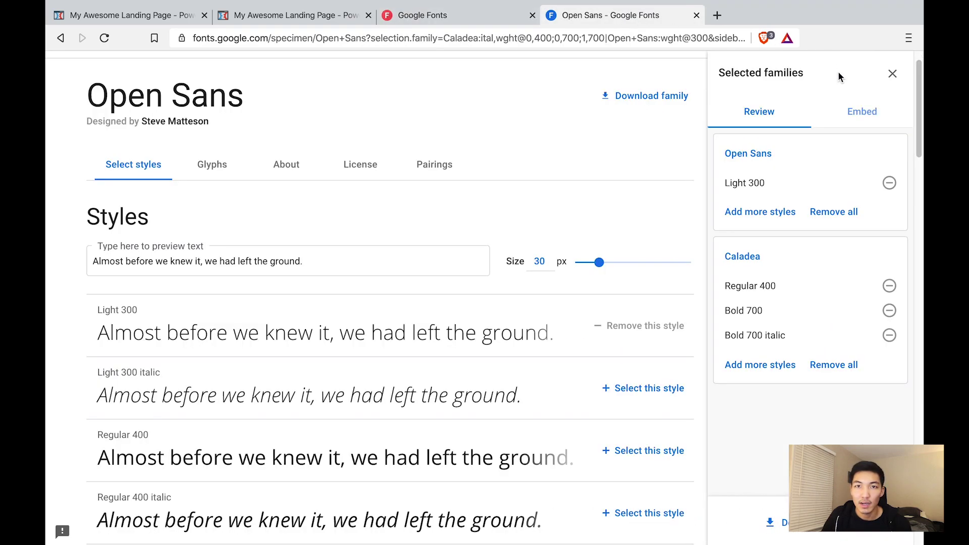
- Copy the combined Caladea and Open Sans Light 300 embed link, then head back to the page editor
{"action": "left_click", "coordinate": [850, 114]}
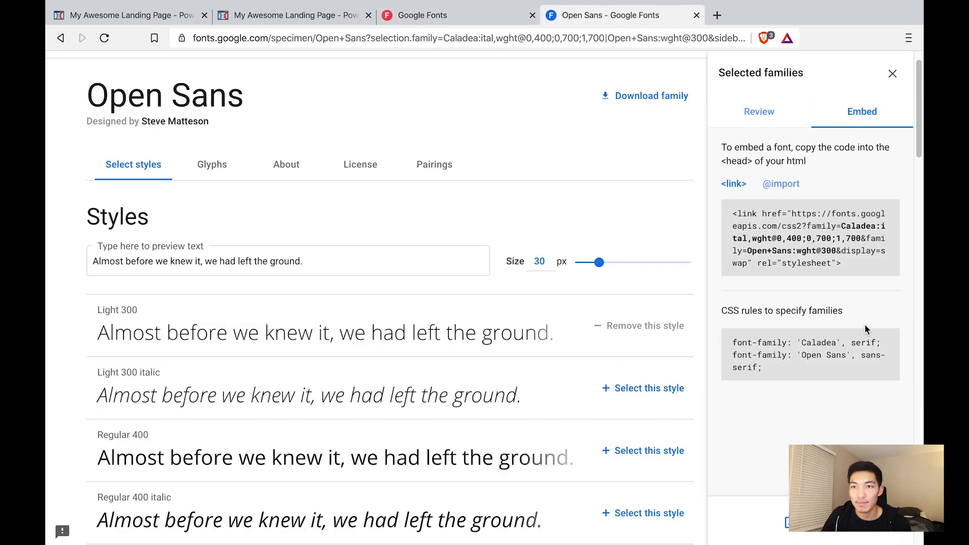
{"action": "left_click_drag", "start_coordinate": [732, 214], "coordinate": [841, 263]}
{"action": "key", "text": "super+c"}
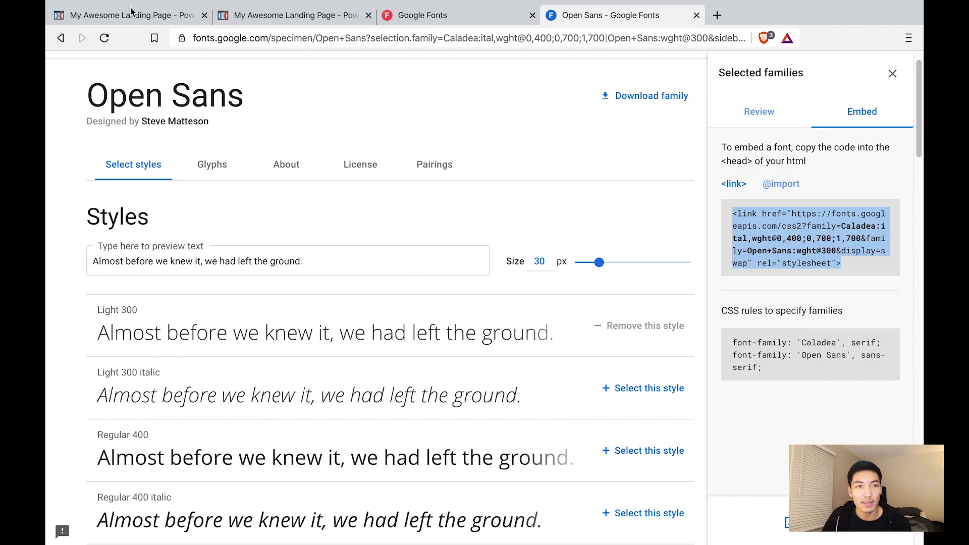
{"action": "left_click", "coordinate": [133, 15]}
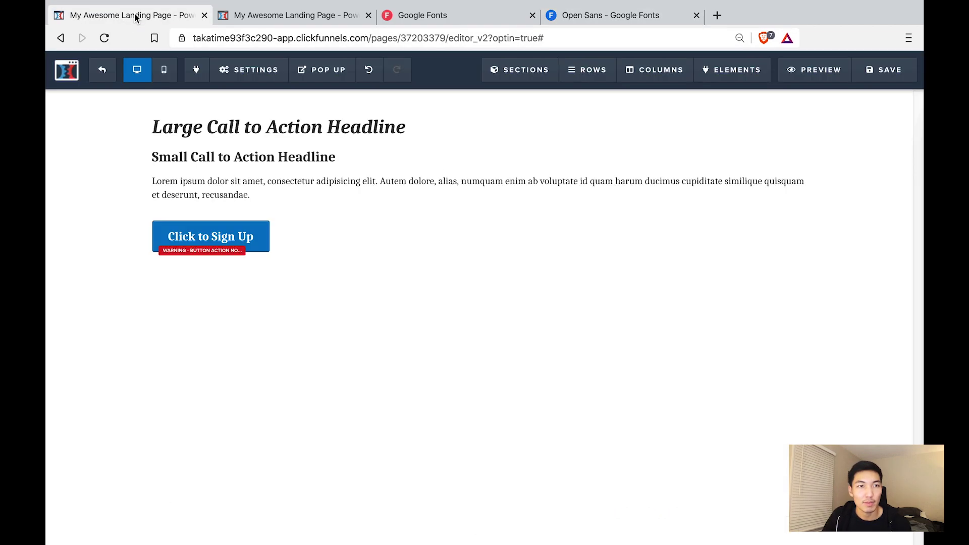
{"action": "left_click", "coordinate": [108, 66]}
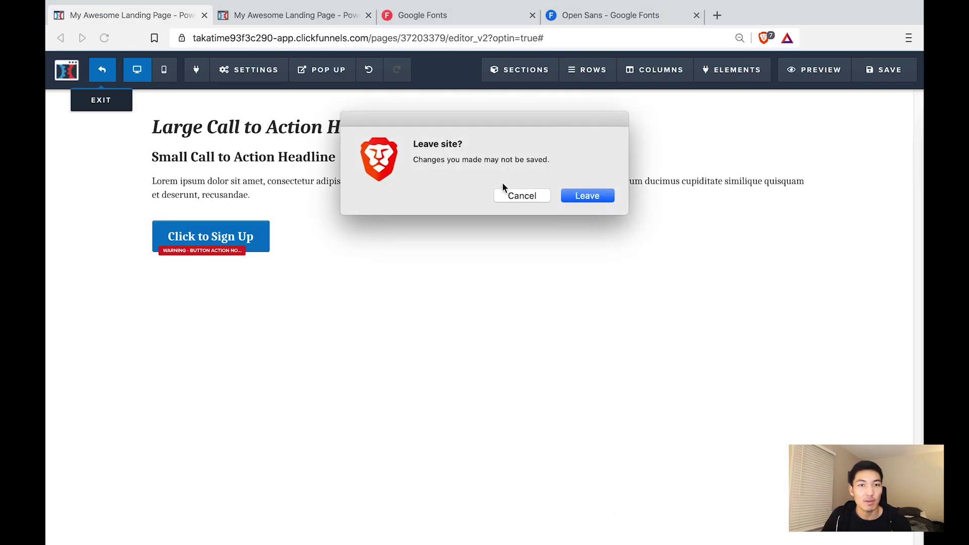
- Save the Optin page and exit the page editor
{"action": "left_click", "coordinate": [547, 197]}
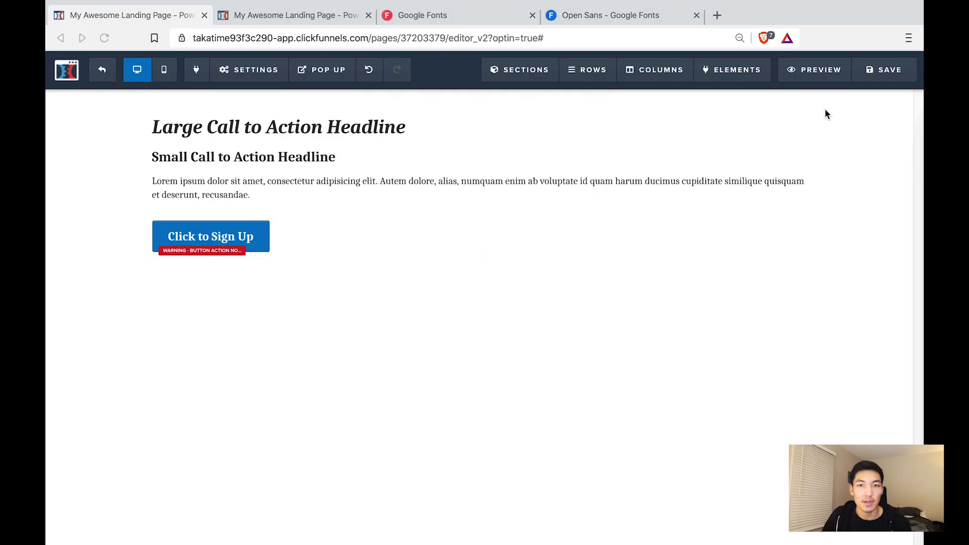
{"action": "left_click", "coordinate": [858, 76]}
{"action": "left_click", "coordinate": [100, 75]}
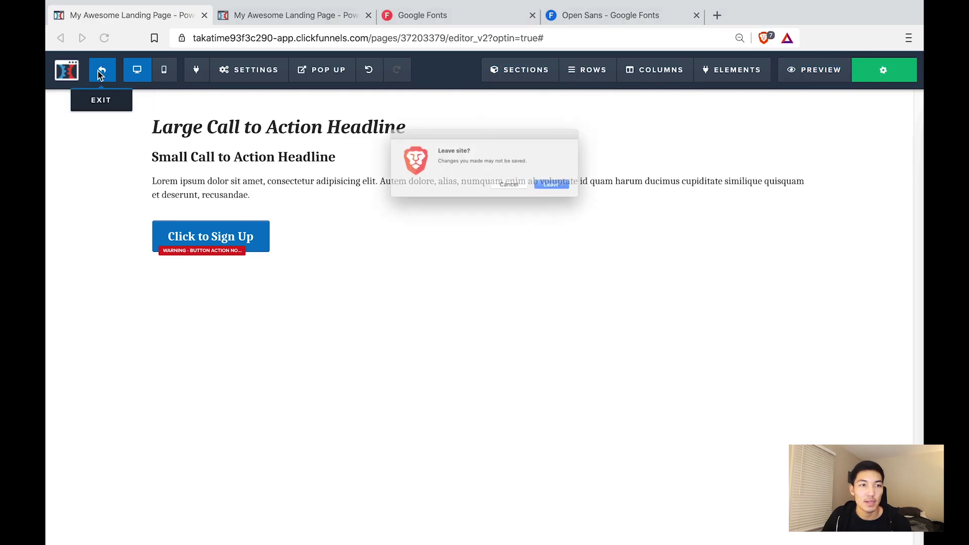
{"action": "left_click", "coordinate": [579, 196]}
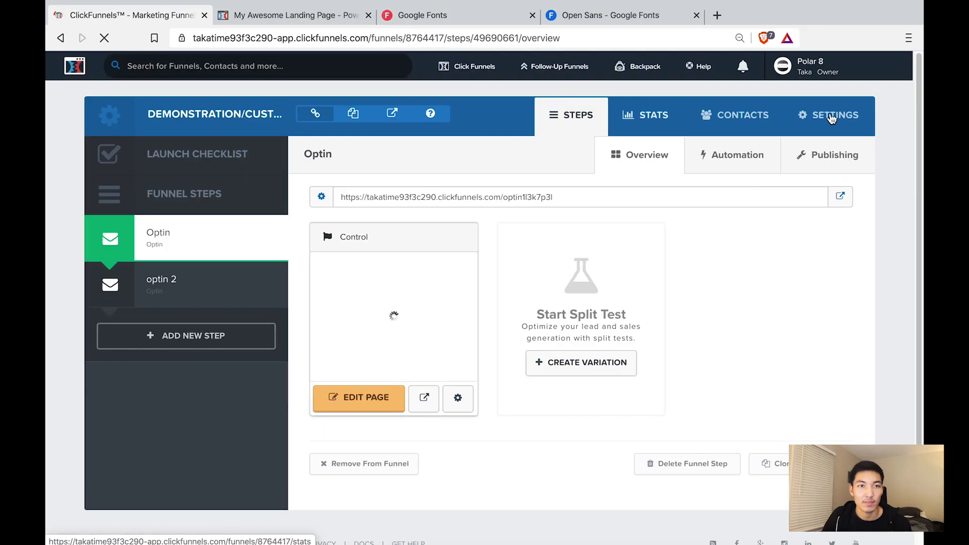
- Replace the funnel's head tracking code with the Caladea plus Open Sans 300 Google Fonts link and save
{"action": "left_click", "coordinate": [844, 118]}
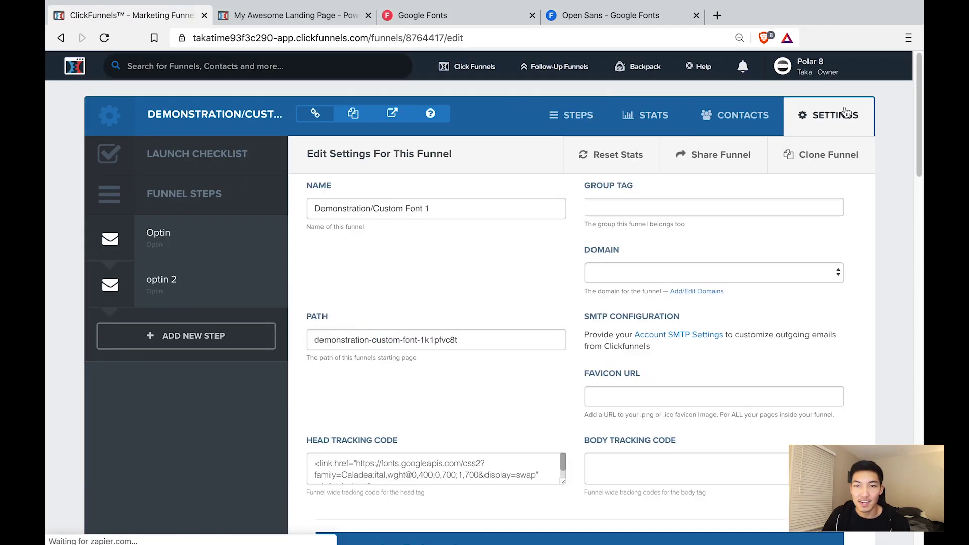
{"action": "left_click", "coordinate": [424, 467]}
{"action": "key", "text": "super+a"}
{"action": "key", "text": "BackSpace"}
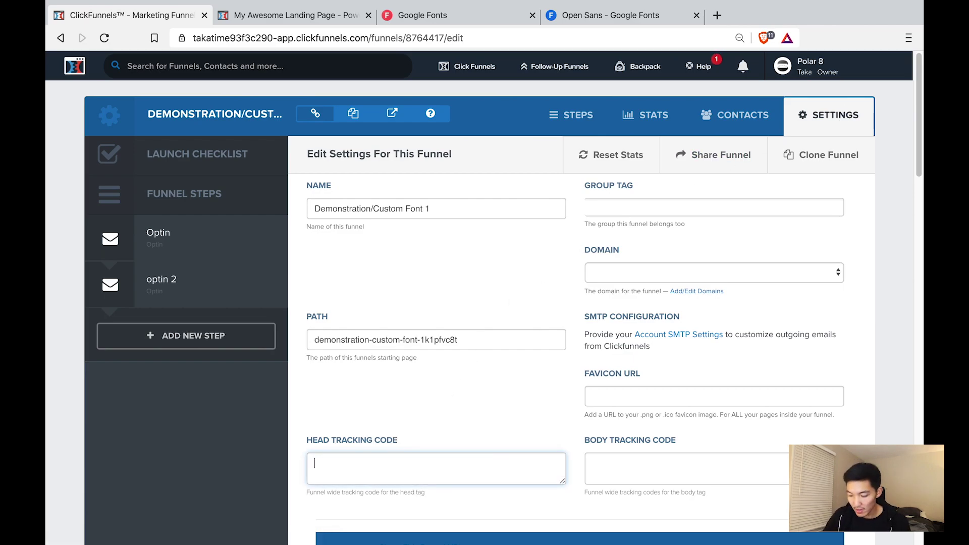
{"action": "key", "text": "super+v"}
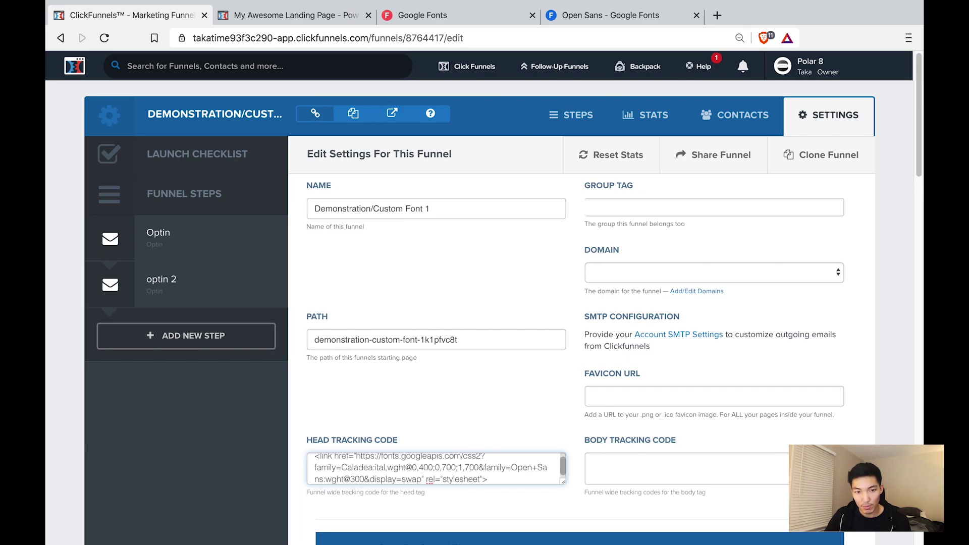
{"action": "scroll", "coordinate": [583, 424], "scroll_direction": "down", "scroll_amount": 20}
{"action": "left_click", "coordinate": [757, 453]}
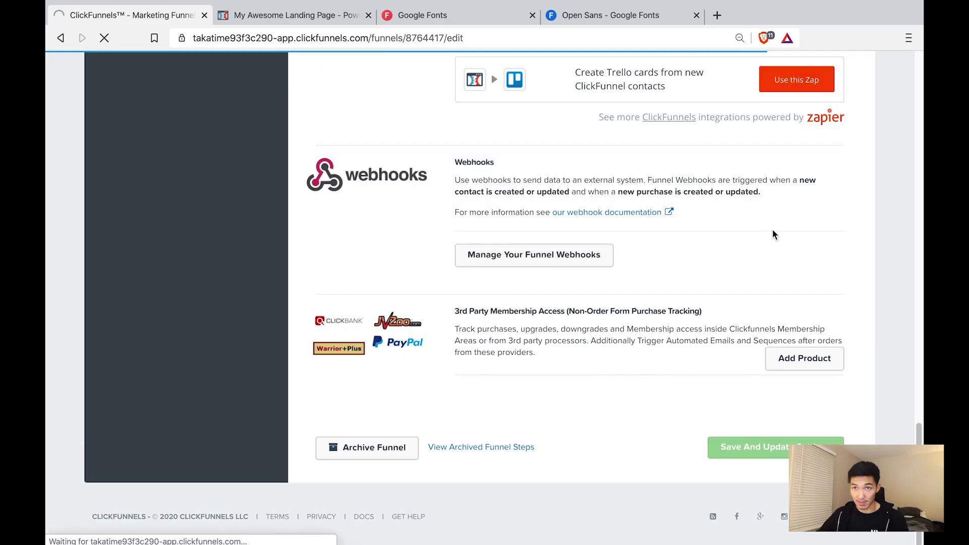
{"action": "key", "text": "ctrl+Tab"}
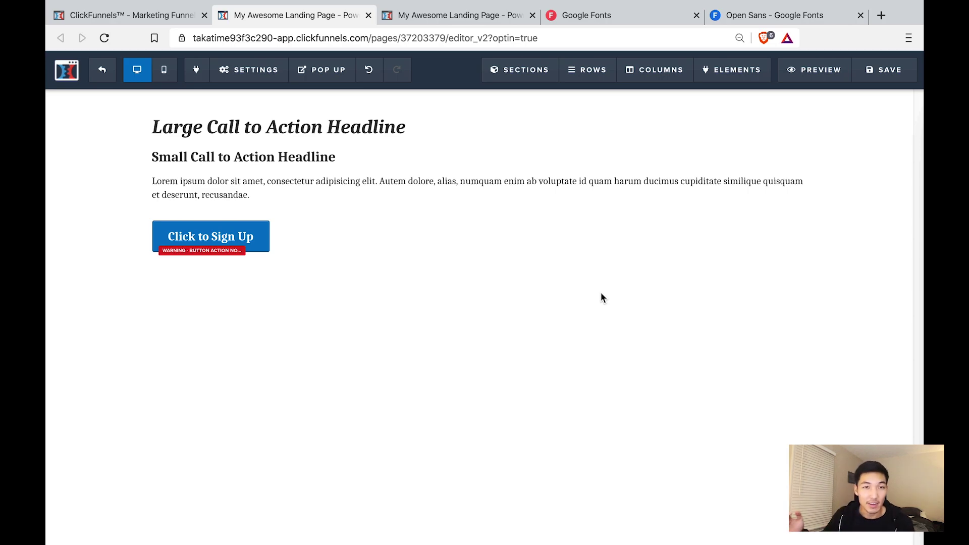
- Select the font-family: 'Open Sans', sans-serif; rule from Google Fonts' Open Sans embed code
{"action": "left_click", "coordinate": [766, 17]}
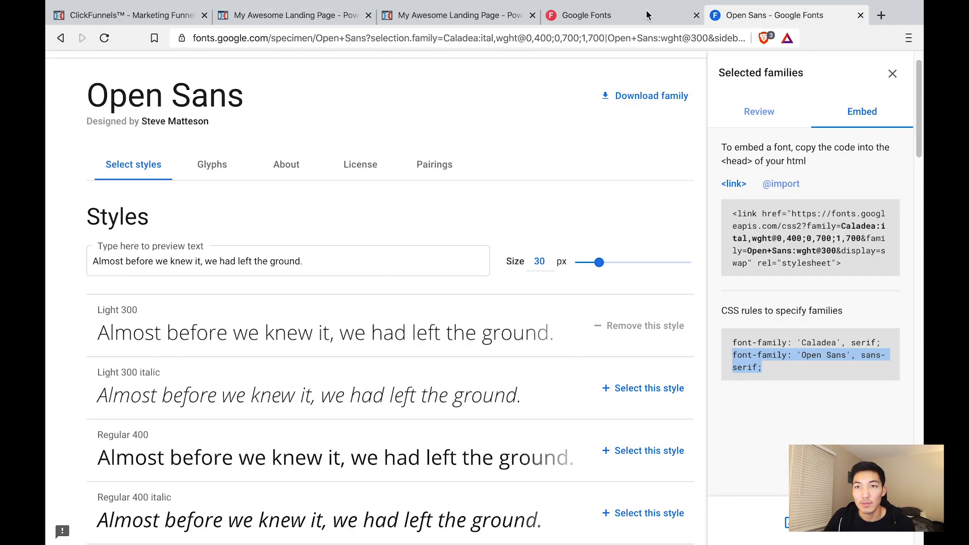
{"action": "left_click", "coordinate": [646, 17]}
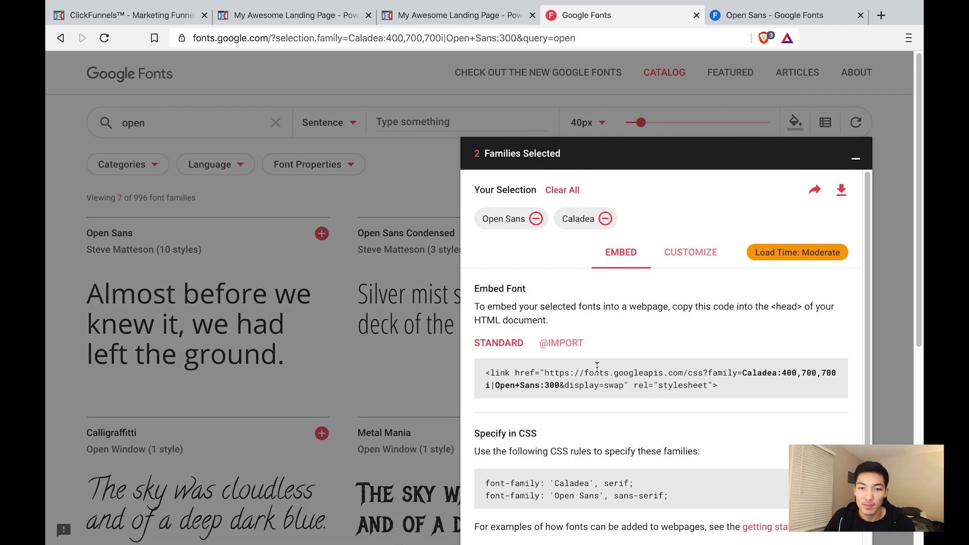
{"action": "scroll", "coordinate": [585, 372], "scroll_direction": "down", "scroll_amount": 1}
{"action": "left_click", "coordinate": [790, 23]}
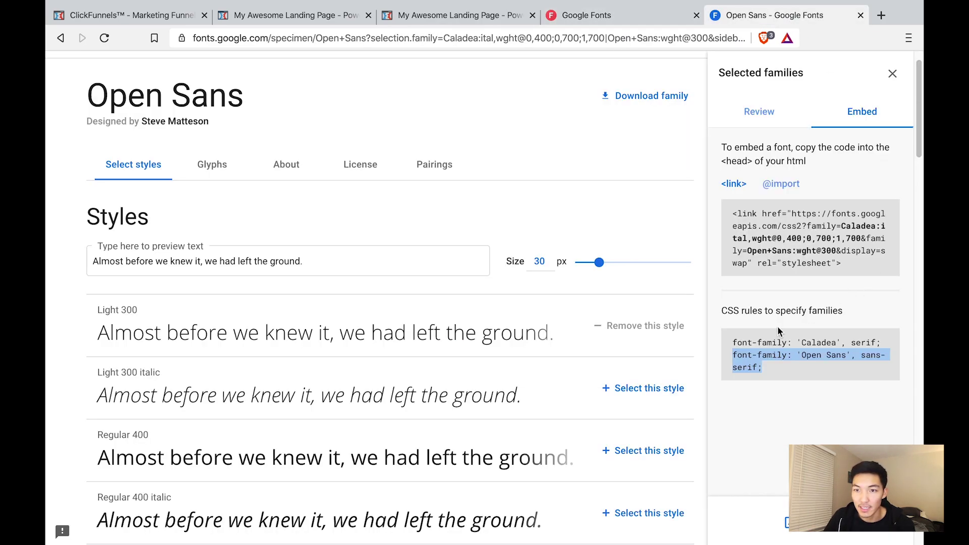
{"action": "left_click_drag", "start_coordinate": [725, 310], "coordinate": [782, 311]}
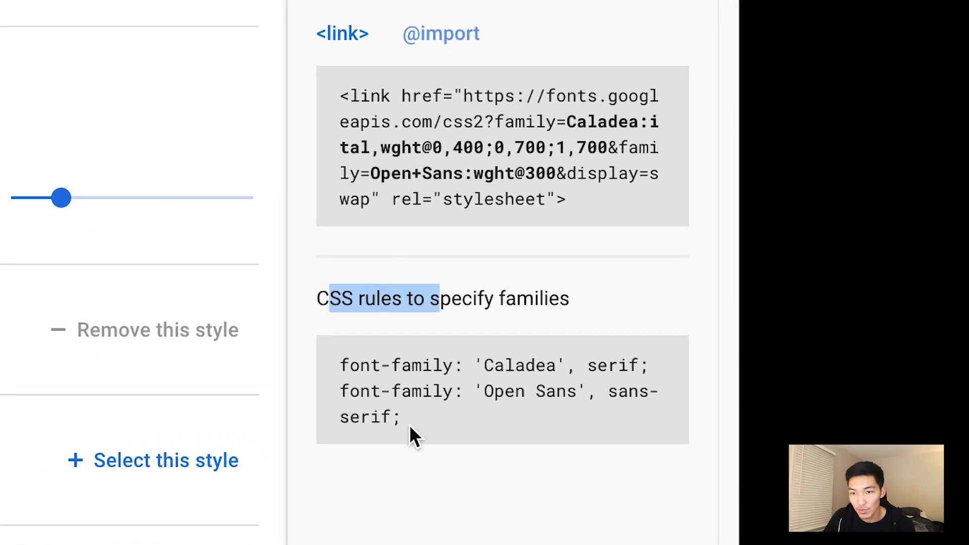
{"action": "left_click_drag", "start_coordinate": [341, 390], "coordinate": [475, 413]}
{"action": "key", "text": "ctrl+c"}
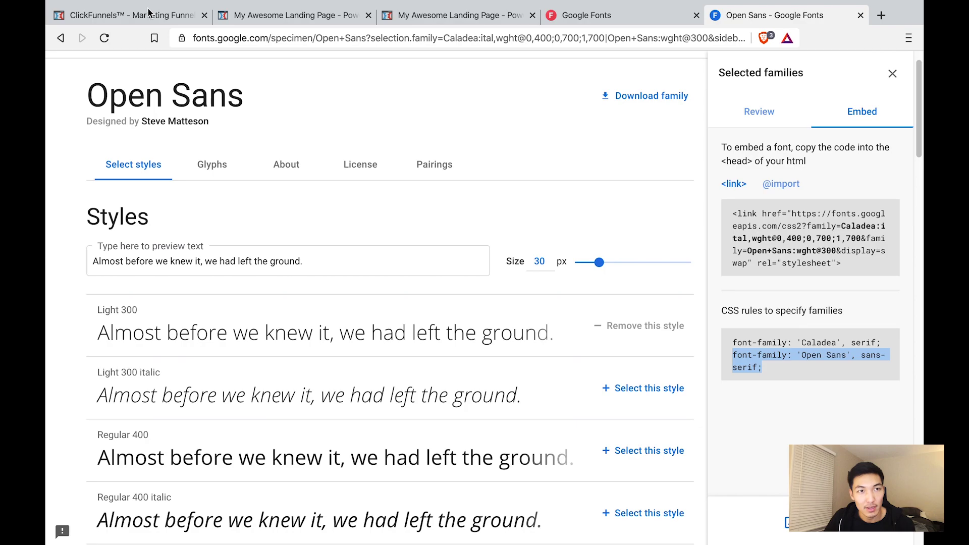
{"action": "left_click", "coordinate": [149, 11]}
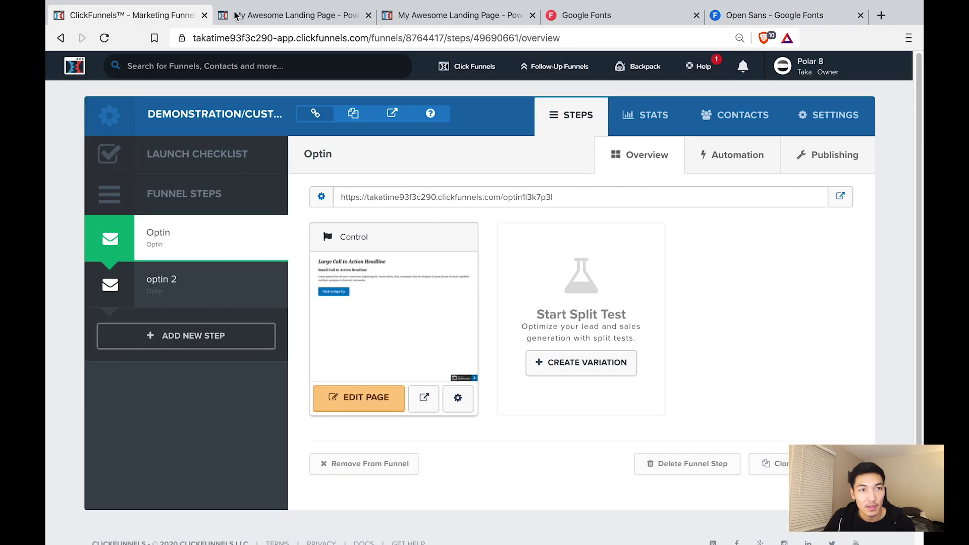
{"action": "left_click", "coordinate": [293, 16]}
- Replace the .hsSize1 font-family line in Custom CSS with 'Open Sans', sans-serif
{"action": "left_click", "coordinate": [271, 72]}
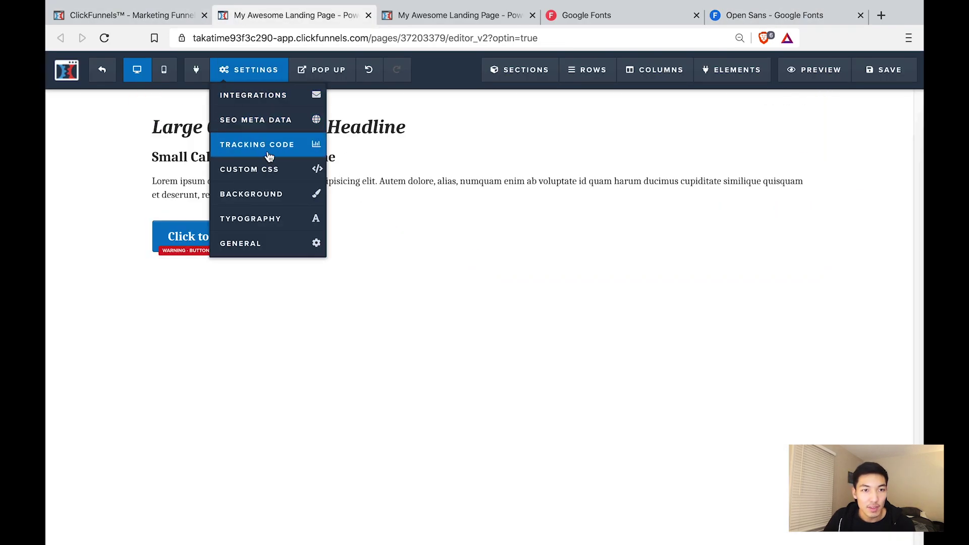
{"action": "left_click", "coordinate": [273, 169]}
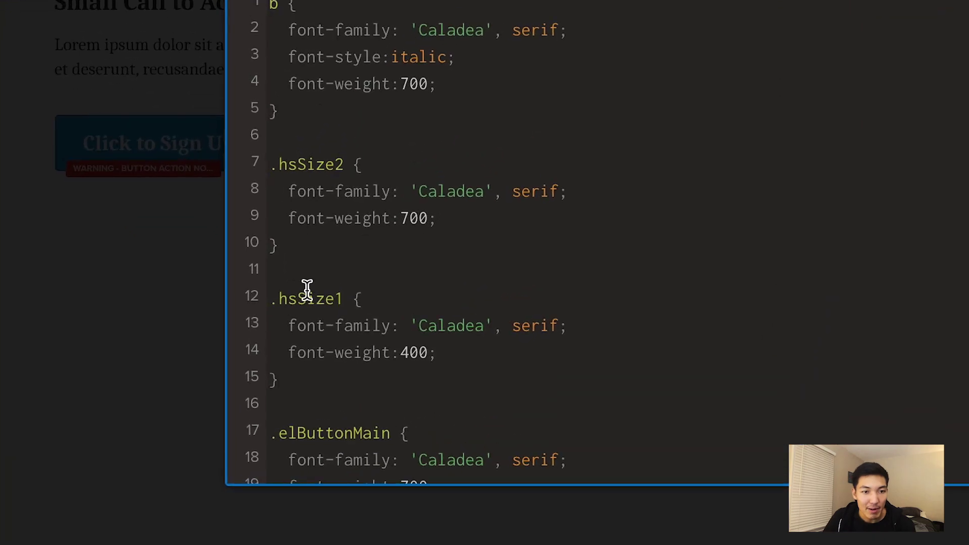
{"action": "left_click_drag", "start_coordinate": [340, 297], "coordinate": [280, 298]}
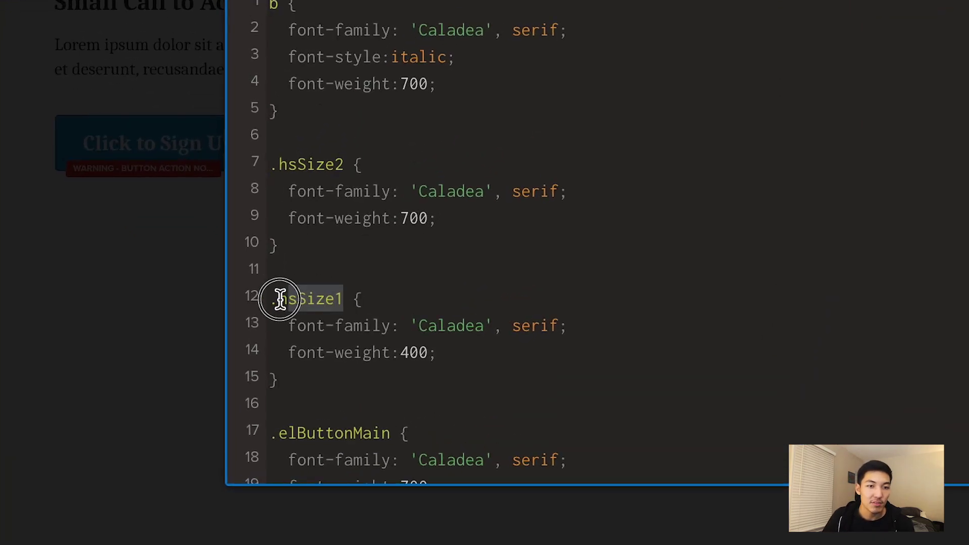
{"action": "scroll", "coordinate": [402, 288], "scroll_direction": "down", "scroll_amount": 2}
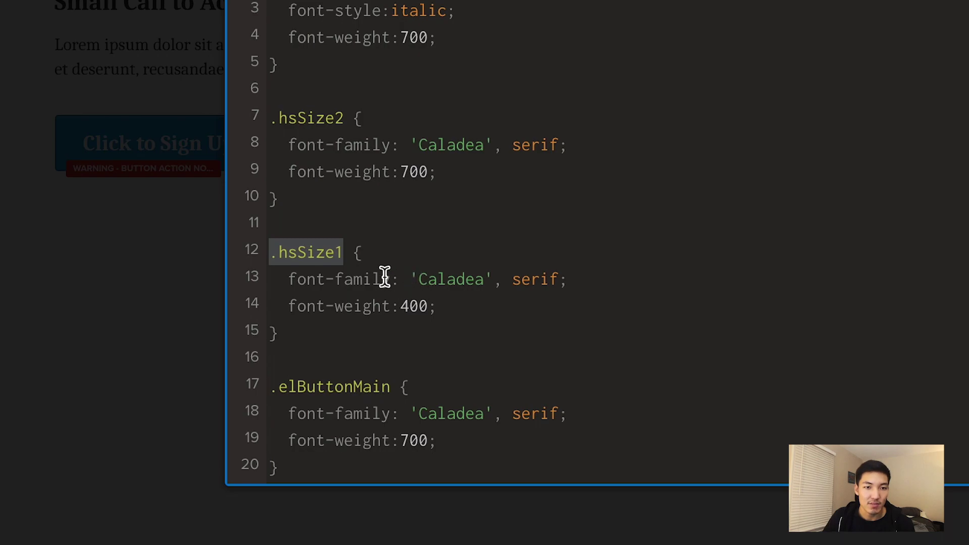
{"action": "left_click_drag", "start_coordinate": [576, 278], "coordinate": [262, 276]}
{"action": "key", "text": "ctrl+v"}
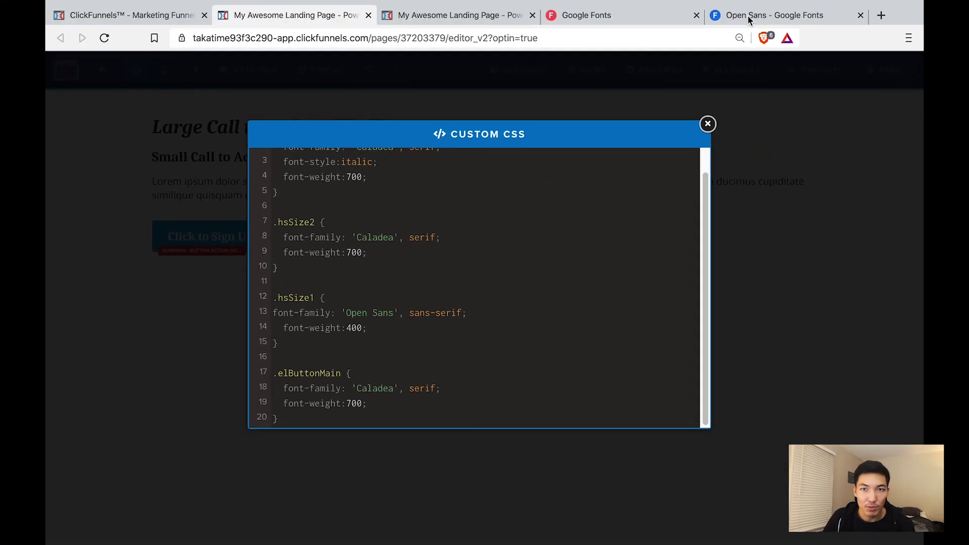
- Change the .hsSize1 font-weight from 400 to 300, matching the chosen Open Sans Light style
{"action": "left_click", "coordinate": [747, 15]}
{"action": "left_click", "coordinate": [778, 136]}
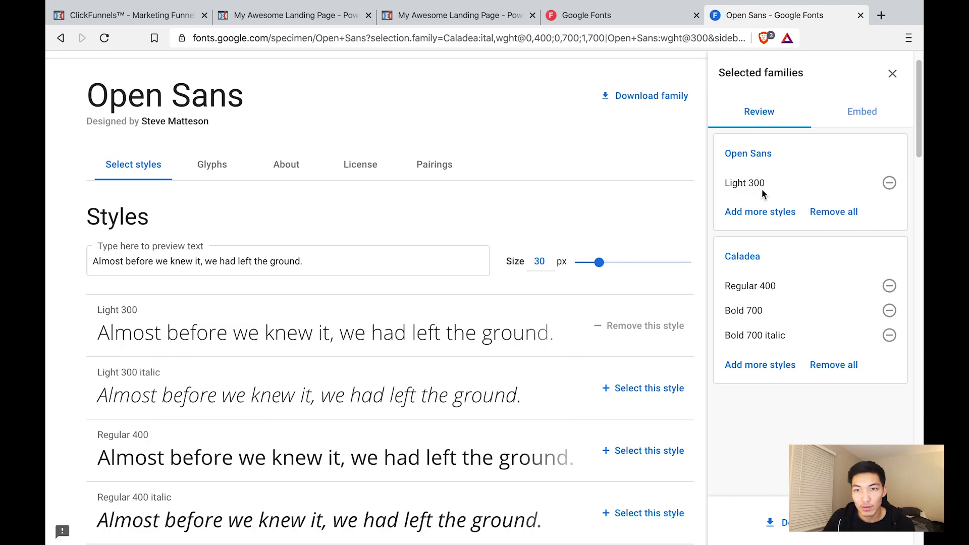
{"action": "left_click", "coordinate": [293, 15]}
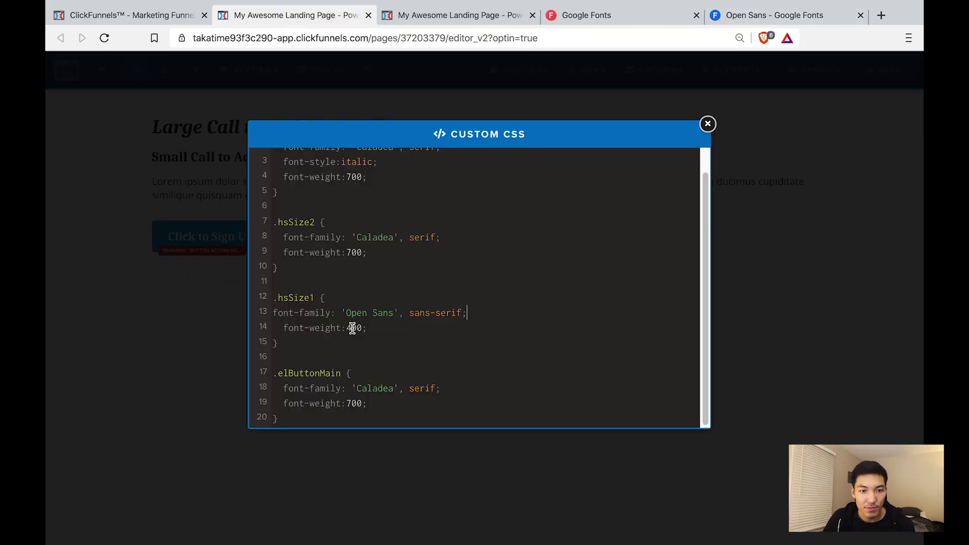
{"action": "left_click", "coordinate": [351, 329]}
{"action": "key", "text": "BackSpace"}
{"action": "type", "text": "23"}
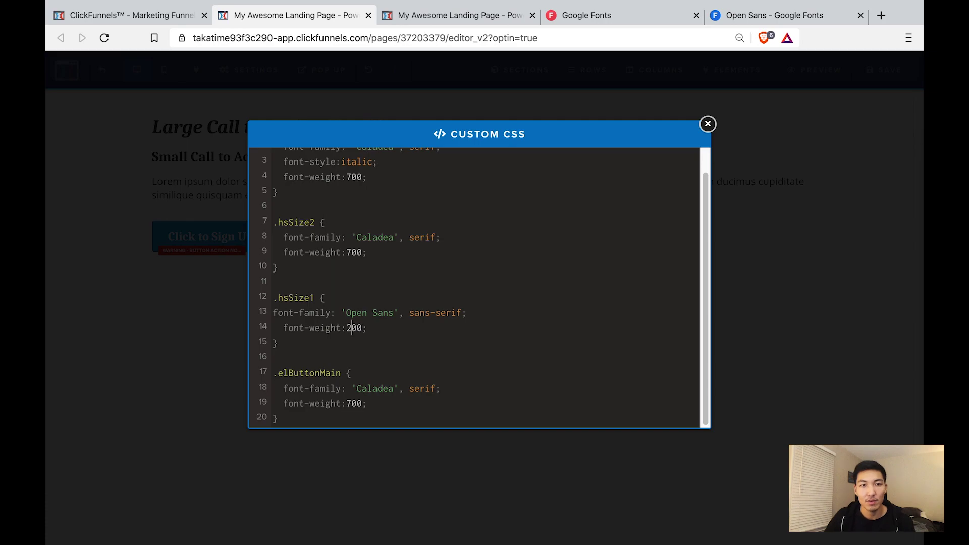
{"action": "left_click", "coordinate": [710, 124]}
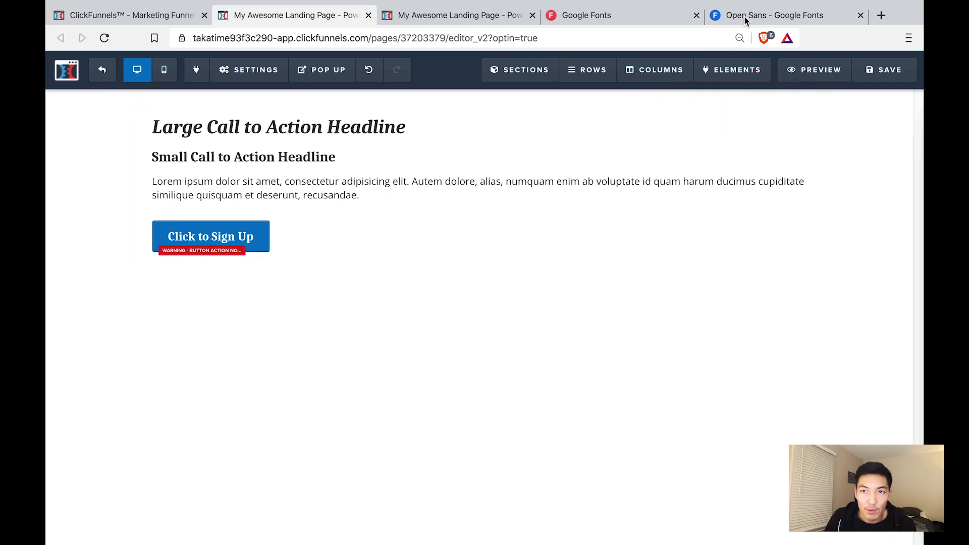
- Compare against the Open Sans Light 300 sample, then save the landing page
{"action": "left_click", "coordinate": [813, 24]}
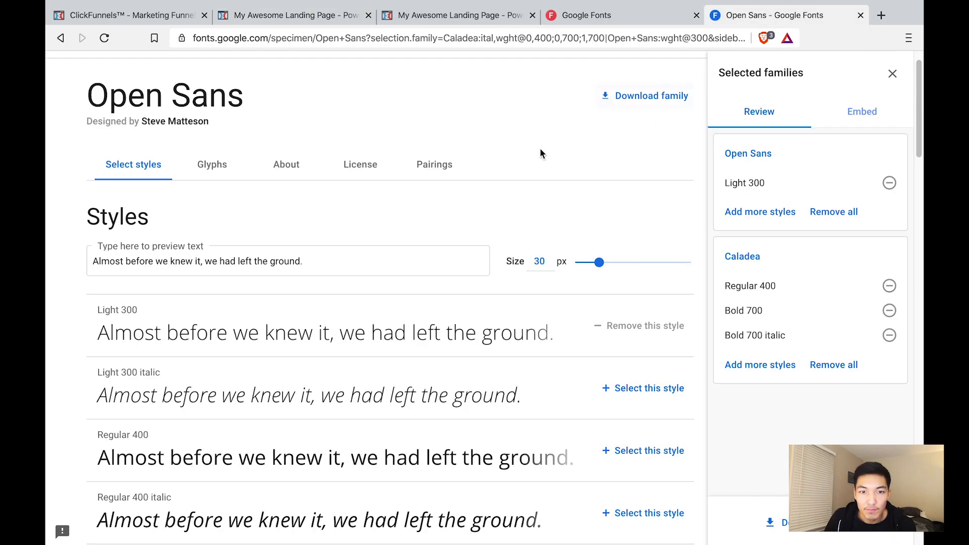
{"action": "left_click_drag", "start_coordinate": [111, 334], "coordinate": [427, 318]}
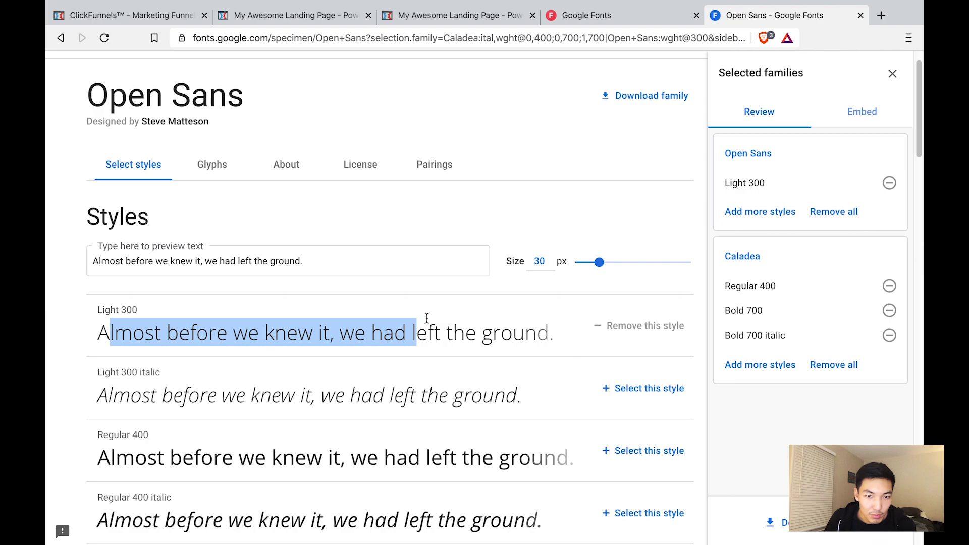
{"action": "left_click", "coordinate": [304, 12]}
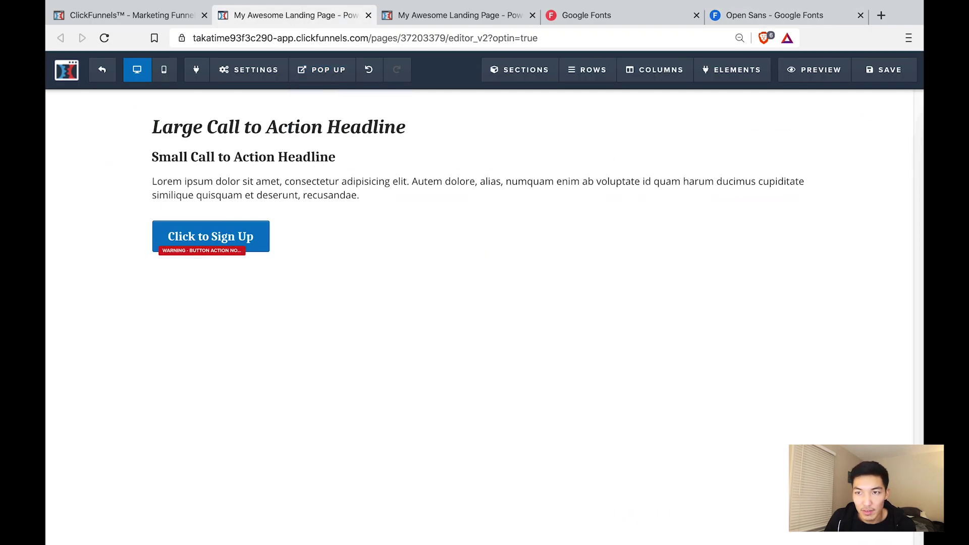
{"action": "left_click", "coordinate": [896, 70]}
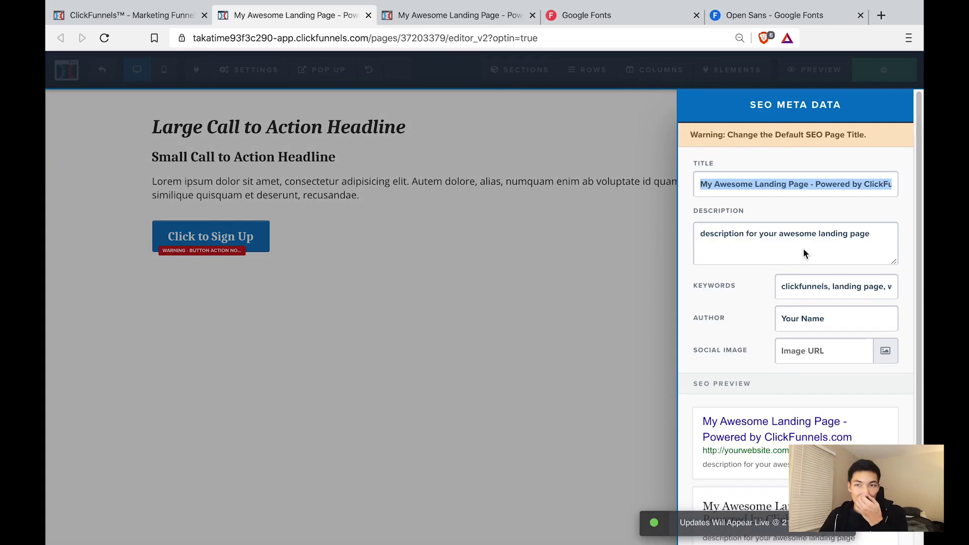
{"action": "left_click", "coordinate": [515, 121]}
- Reload the live preview to confirm the paragraph renders in Open Sans Light
{"action": "left_click", "coordinate": [487, 18]}
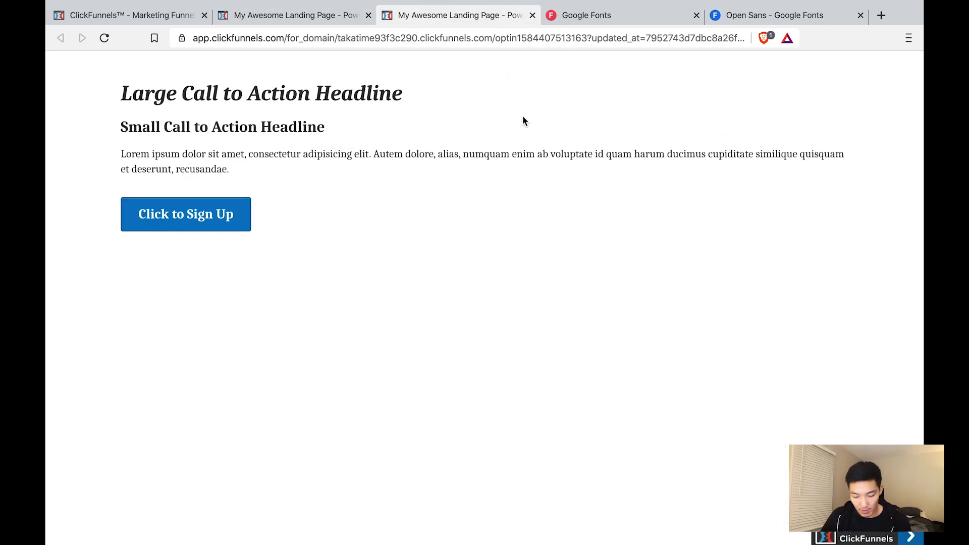
{"action": "key", "text": "super+r"}
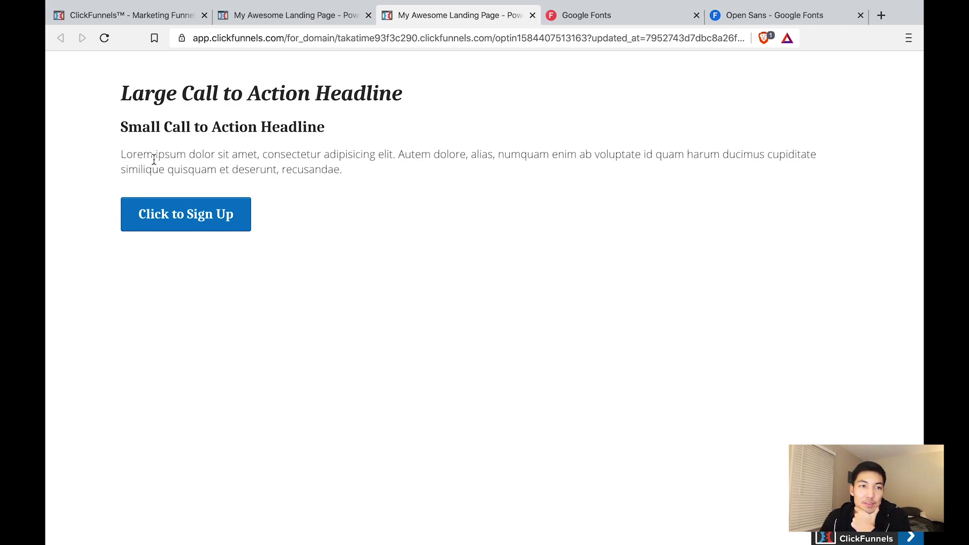
{"action": "left_click_drag", "start_coordinate": [126, 154], "coordinate": [357, 158]}
{"action": "left_click", "coordinate": [360, 175]}
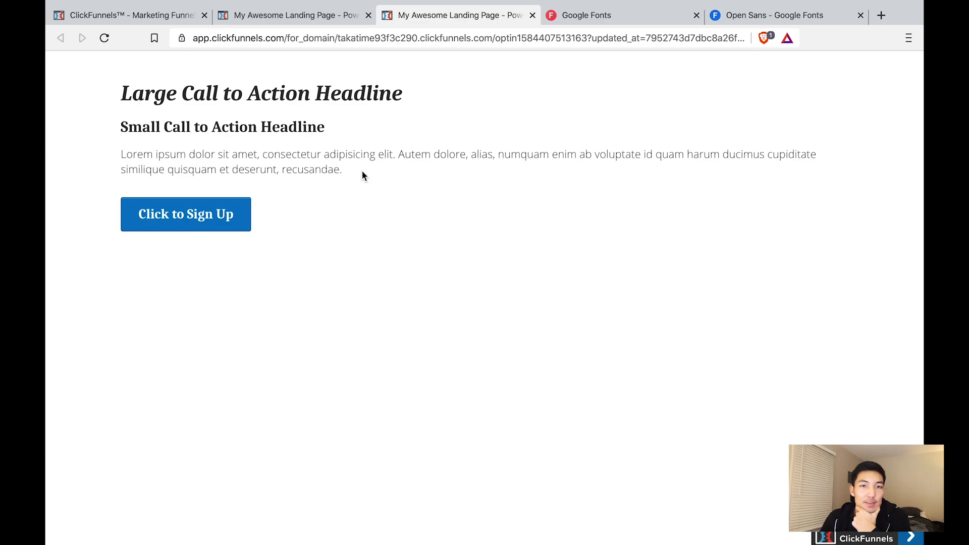
{"action": "left_click", "coordinate": [325, 17]}
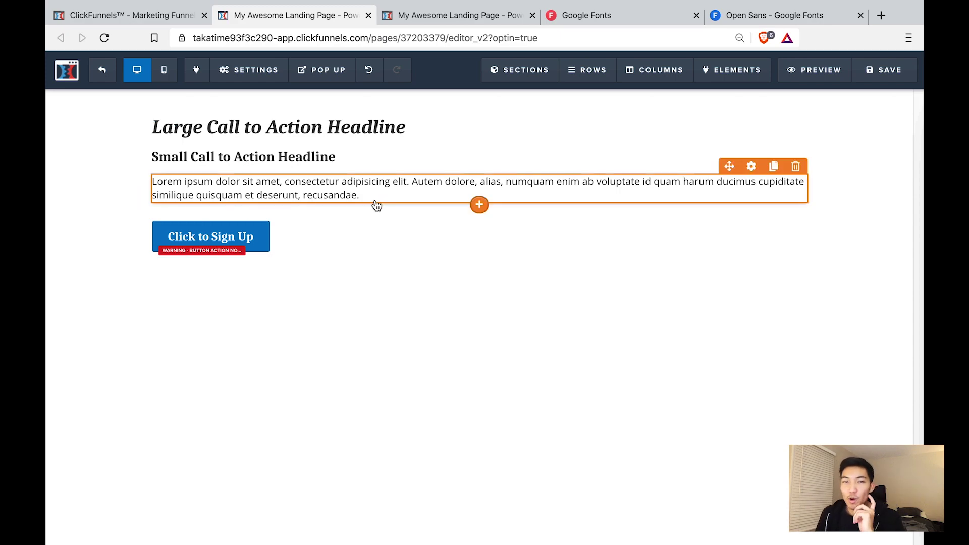
- Select and copy the entire custom CSS stylesheet of the page
{"action": "left_click", "coordinate": [247, 70]}
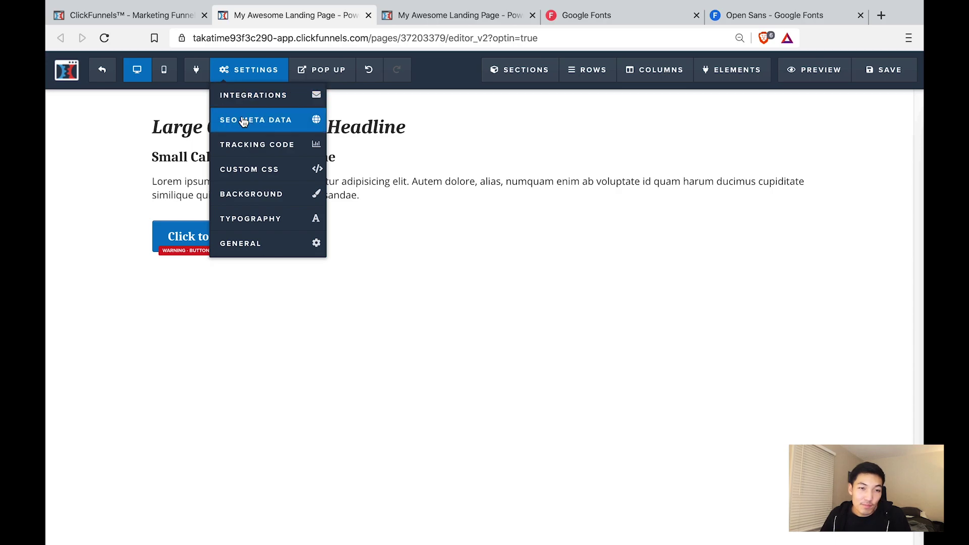
{"action": "left_click", "coordinate": [255, 169]}
{"action": "left_click", "coordinate": [451, 262]}
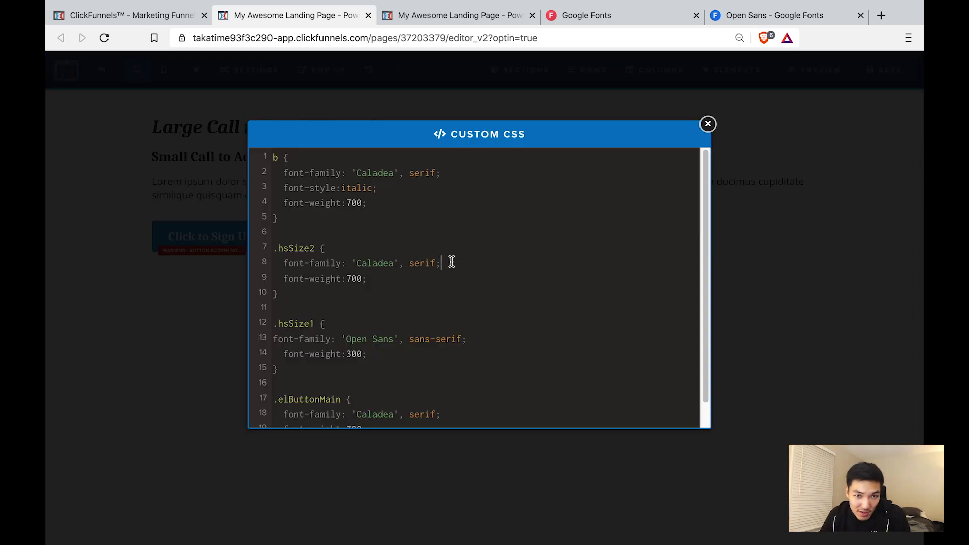
{"action": "key", "text": "super+a"}
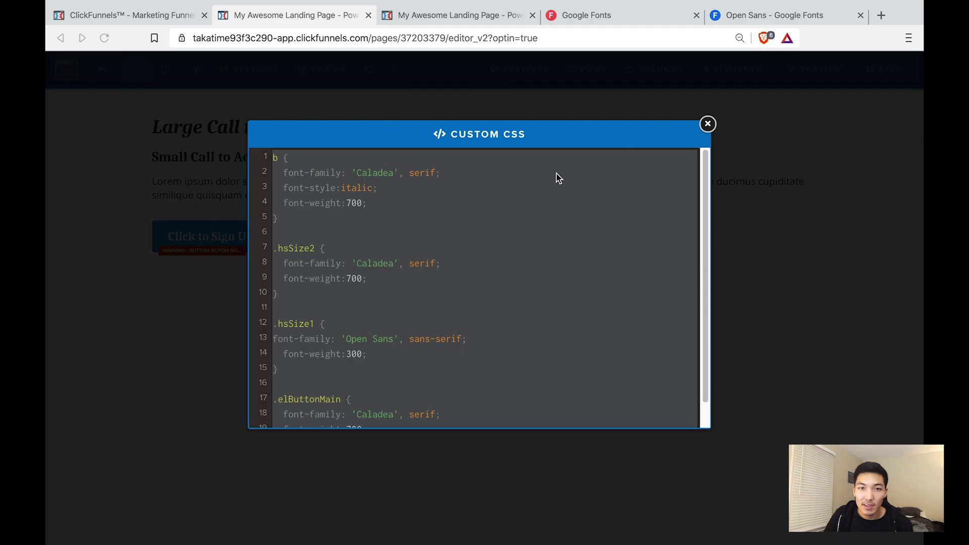
{"action": "left_click", "coordinate": [485, 183]}
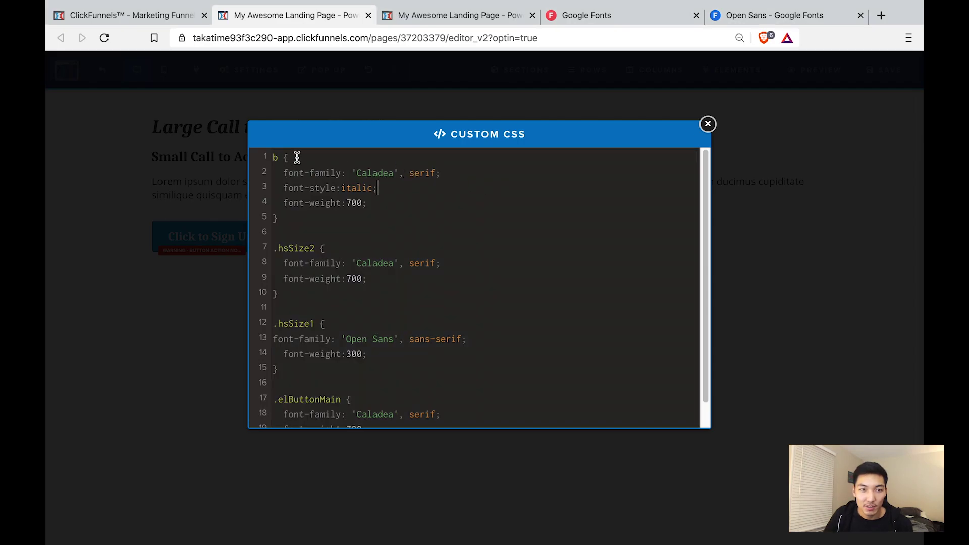
- Close the CSS editor, save the landing page, and return to the funnel overview
{"action": "left_click", "coordinate": [707, 124]}
{"action": "left_click", "coordinate": [884, 78]}
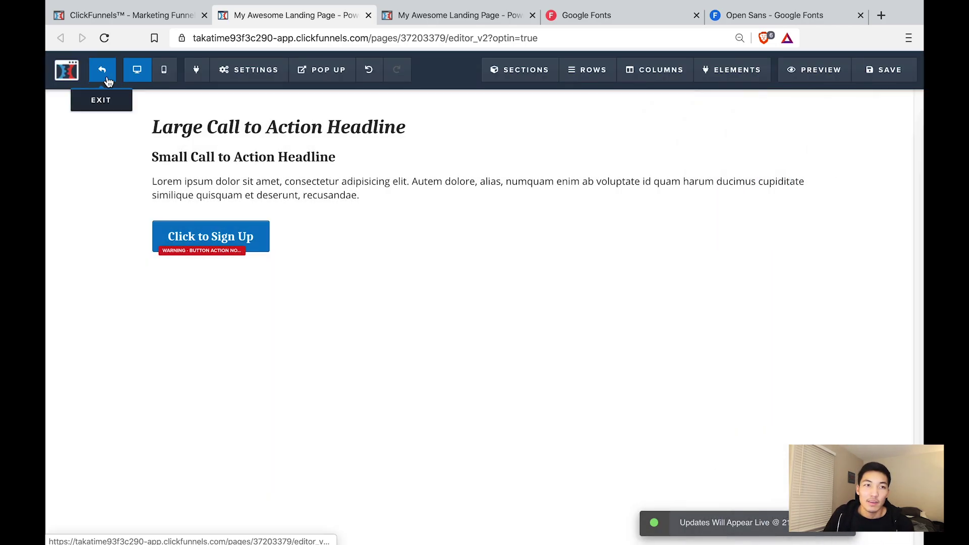
{"action": "left_click", "coordinate": [108, 81]}
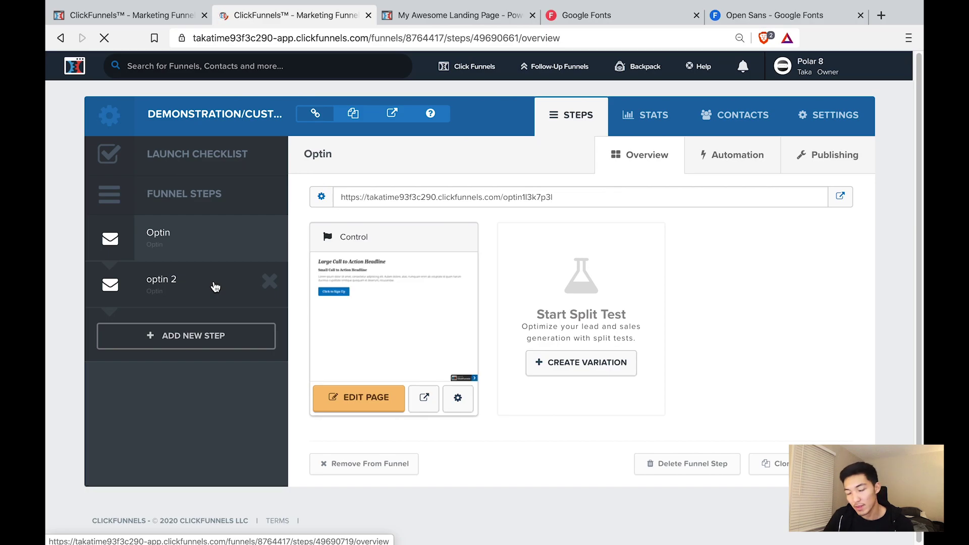
- Open the optin 2 funnel step's page in the editor and bring up its Settings menu
{"action": "left_click", "coordinate": [170, 280]}
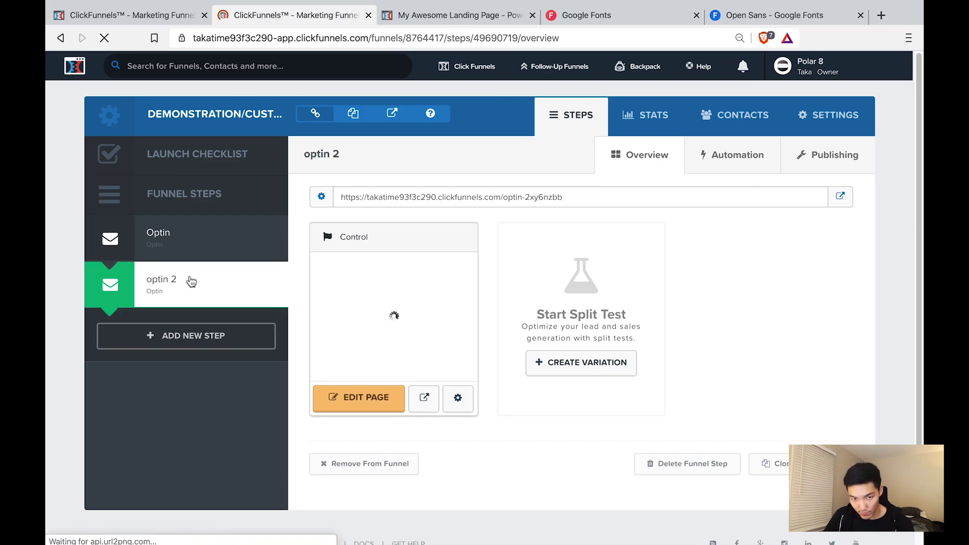
{"action": "left_click", "coordinate": [386, 408]}
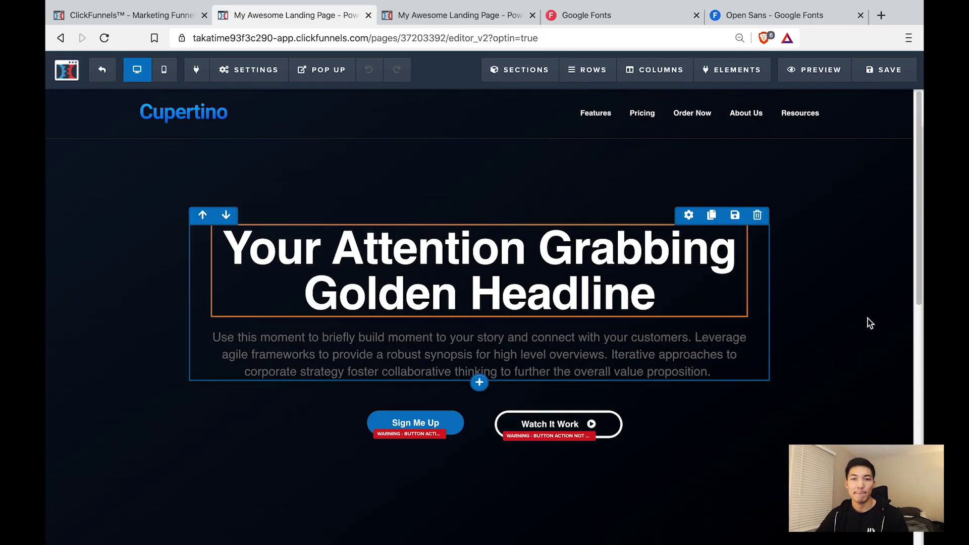
{"action": "scroll", "coordinate": [804, 301], "scroll_direction": "down", "scroll_amount": 5}
{"action": "scroll", "coordinate": [794, 313], "scroll_direction": "up", "scroll_amount": 5}
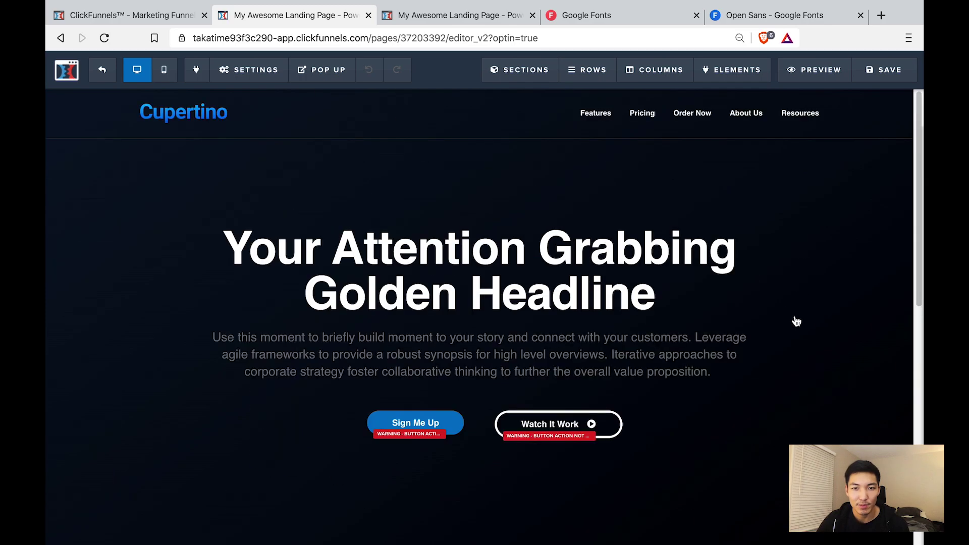
{"action": "mouse_move", "coordinate": [249, 70]}
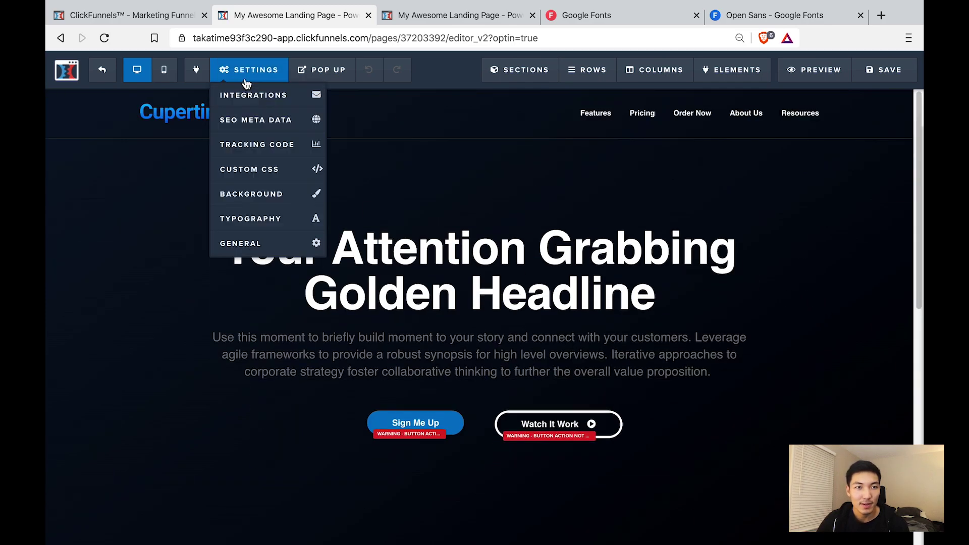
- Paste the .hsSize2, .hsSize1 and .elButtonMain font rules into optin 2's custom CSS
{"action": "left_click", "coordinate": [279, 168]}
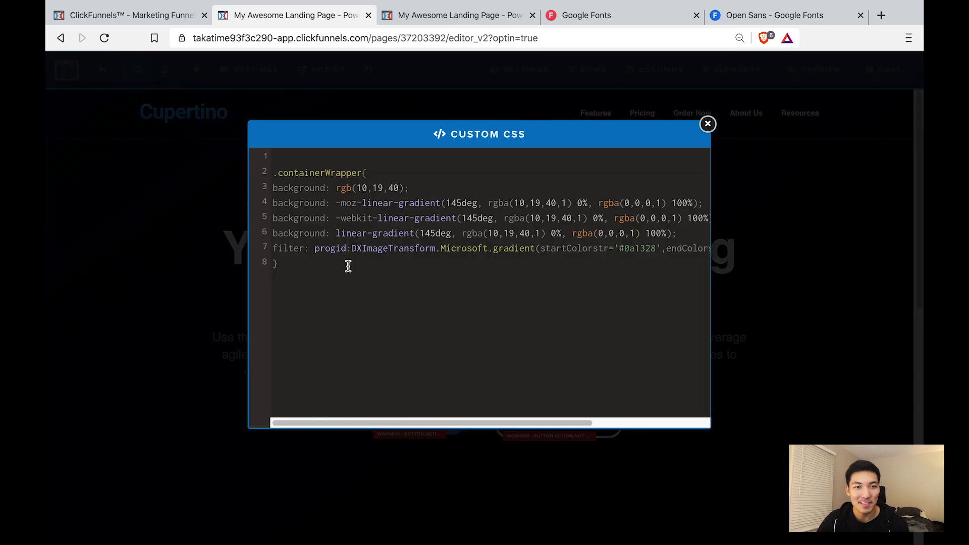
{"action": "key", "text": "Return"}
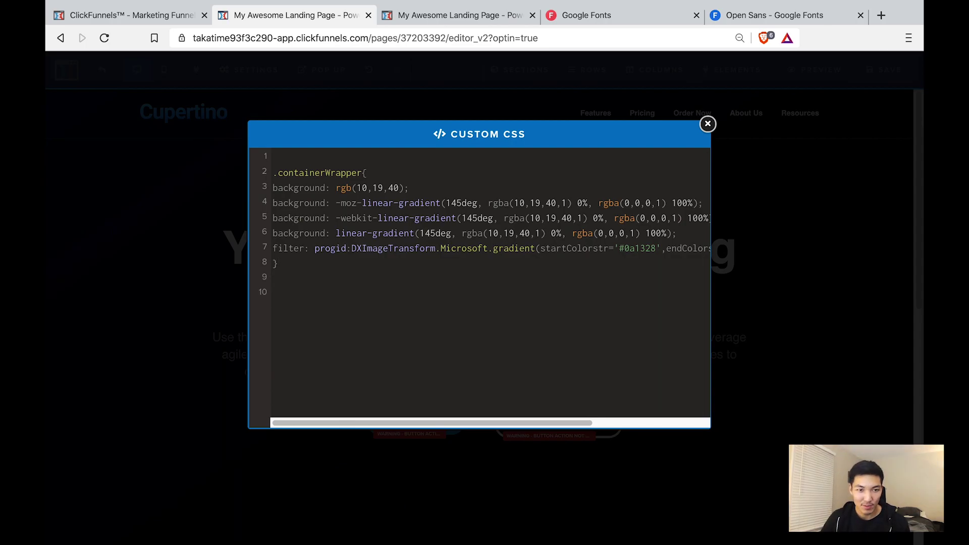
{"action": "key", "text": "ctrl+v"}
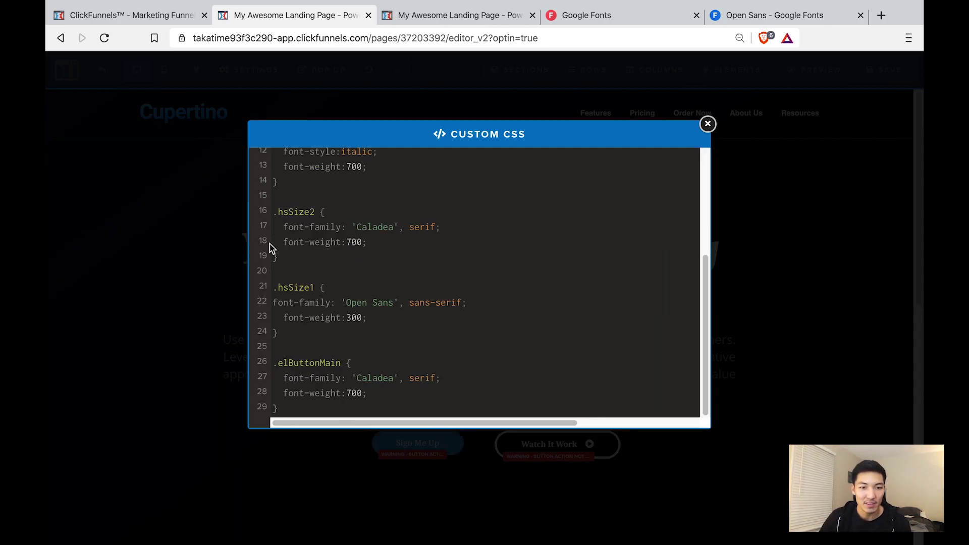
{"action": "scroll", "coordinate": [340, 275], "scroll_direction": "up", "scroll_amount": 2}
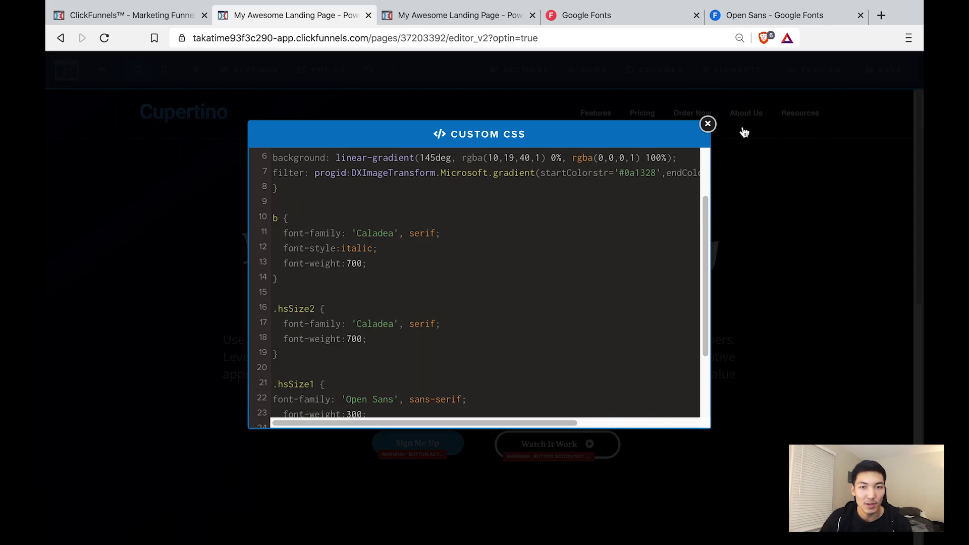
{"action": "left_click", "coordinate": [707, 124]}
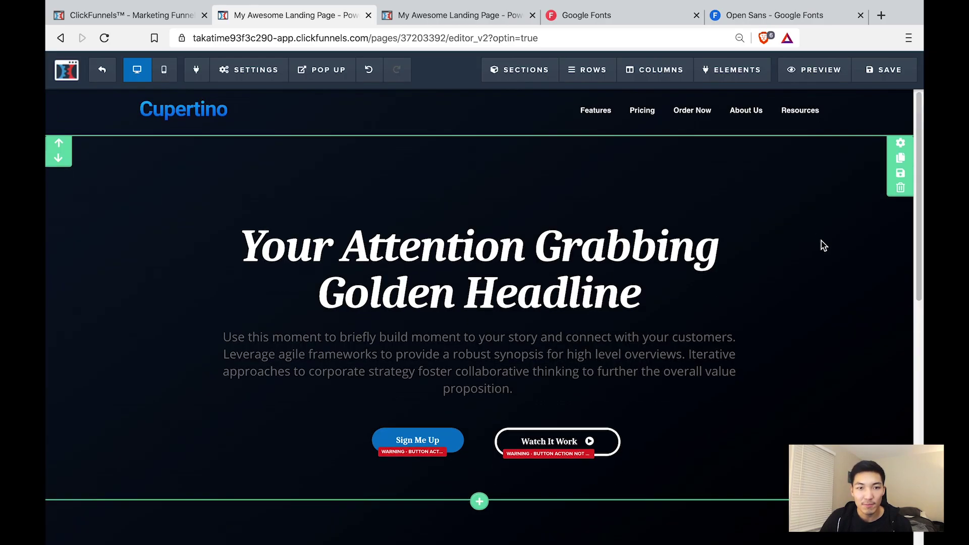
- Open a live preview of the optin 2 page, inspect it, and return to the editor
{"action": "scroll", "coordinate": [822, 241], "scroll_direction": "down", "scroll_amount": 1}
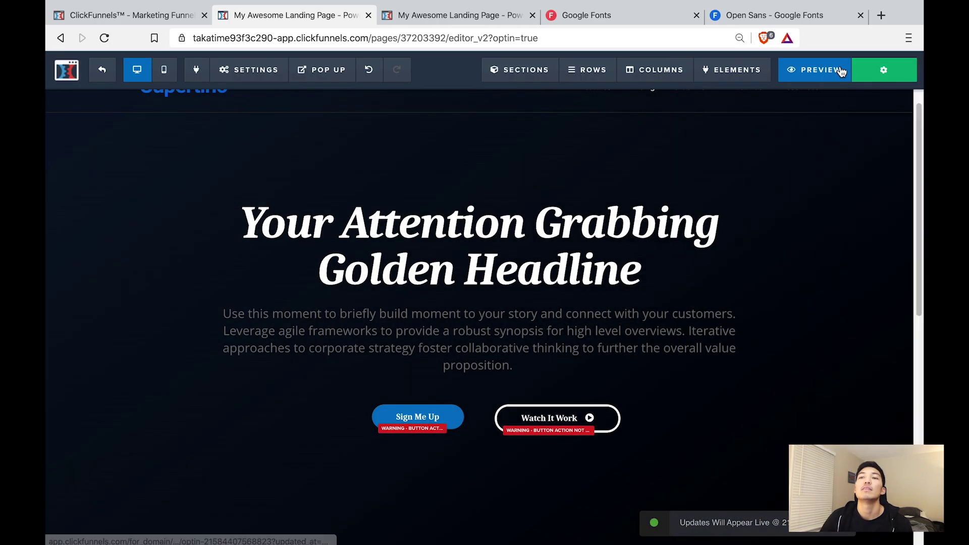
{"action": "left_click", "coordinate": [841, 72]}
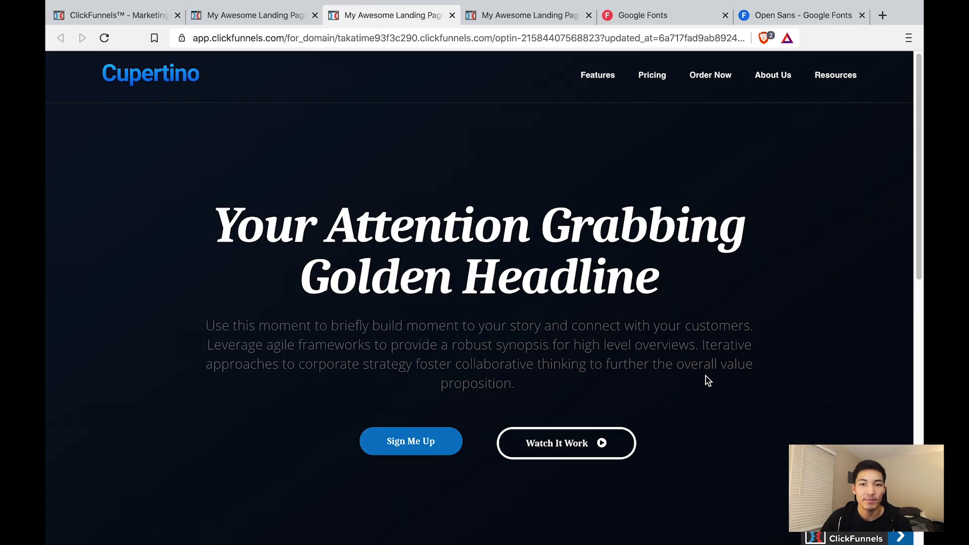
{"action": "scroll", "coordinate": [705, 377], "scroll_direction": "down", "scroll_amount": 10}
{"action": "scroll", "coordinate": [707, 374], "scroll_direction": "up", "scroll_amount": 10}
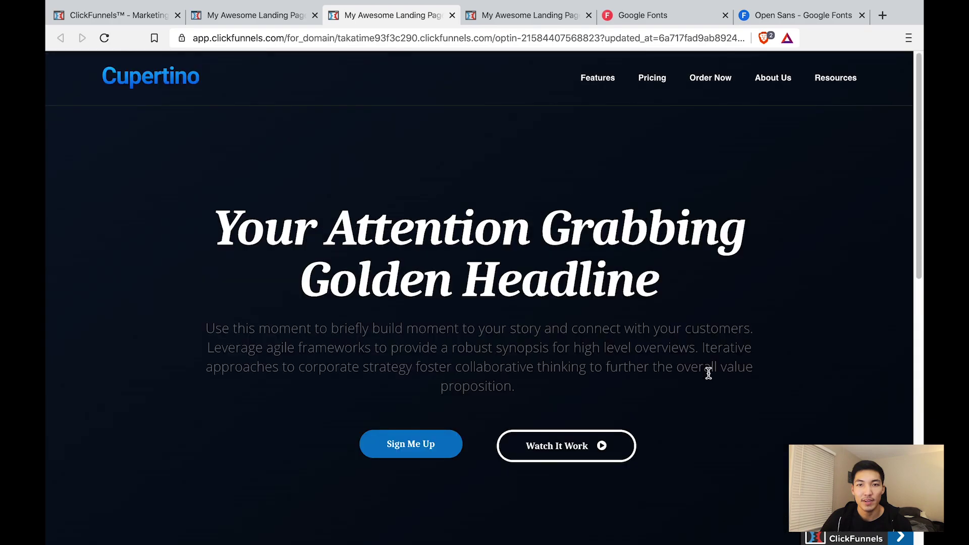
{"action": "key", "text": "ctrl+shift+Tab"}
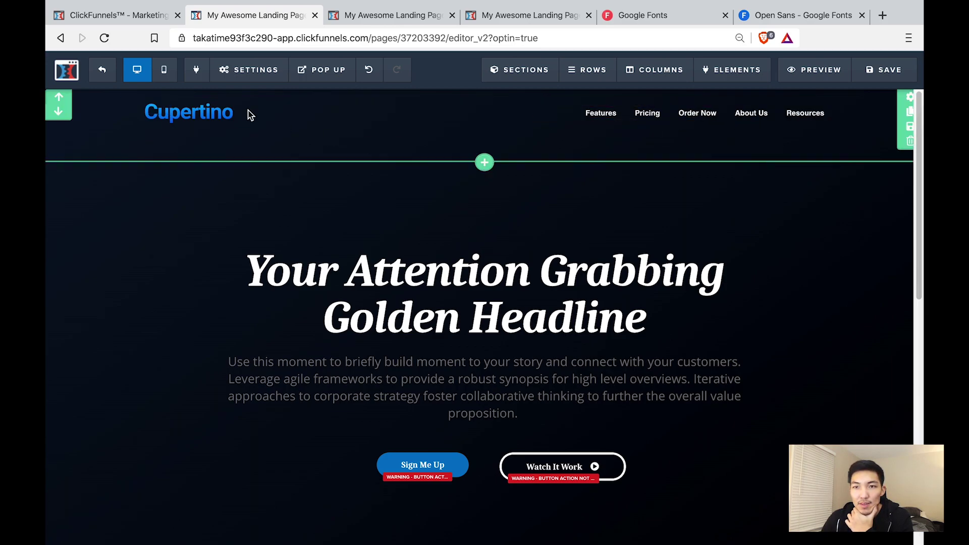
- Add a ul rule to the custom CSS reusing the .elButtonMain 'Caladea', serif weight 700 declarations
{"action": "left_click", "coordinate": [245, 71]}
{"action": "left_click", "coordinate": [258, 166]}
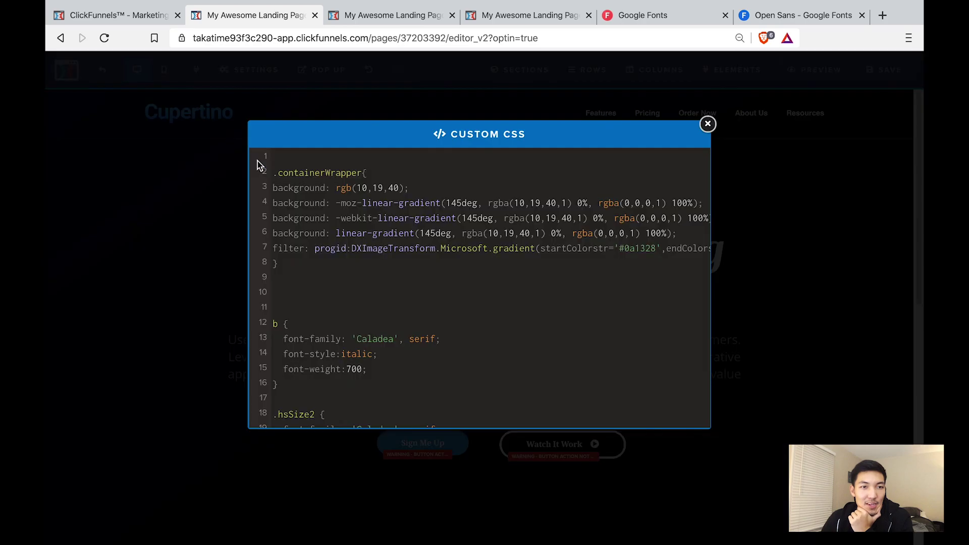
{"action": "left_click", "coordinate": [371, 253]}
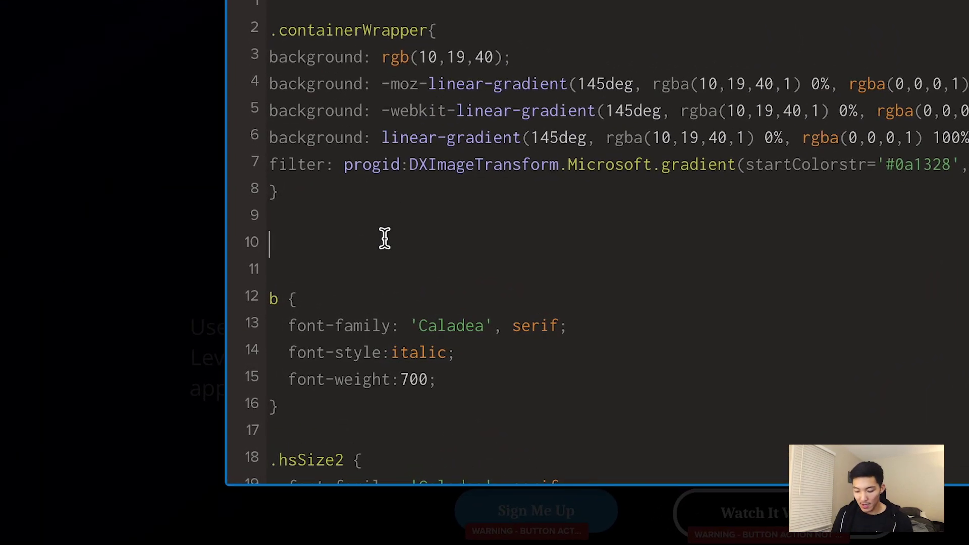
{"action": "scroll", "coordinate": [581, 382], "scroll_direction": "down", "scroll_amount": 5}
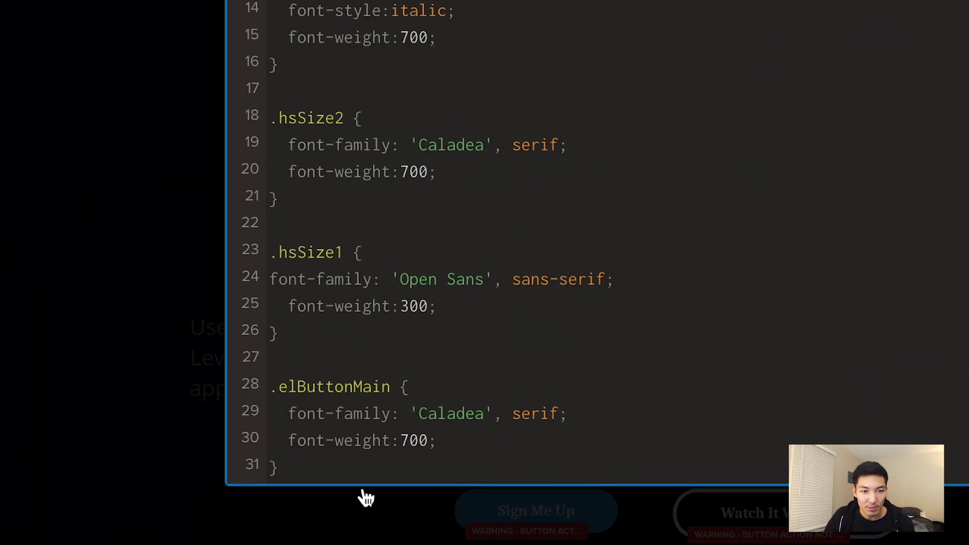
{"action": "left_click", "coordinate": [364, 465]}
{"action": "key", "text": "Return"}
{"action": "key", "text": "Return"}
{"action": "type", "text": "ul"}
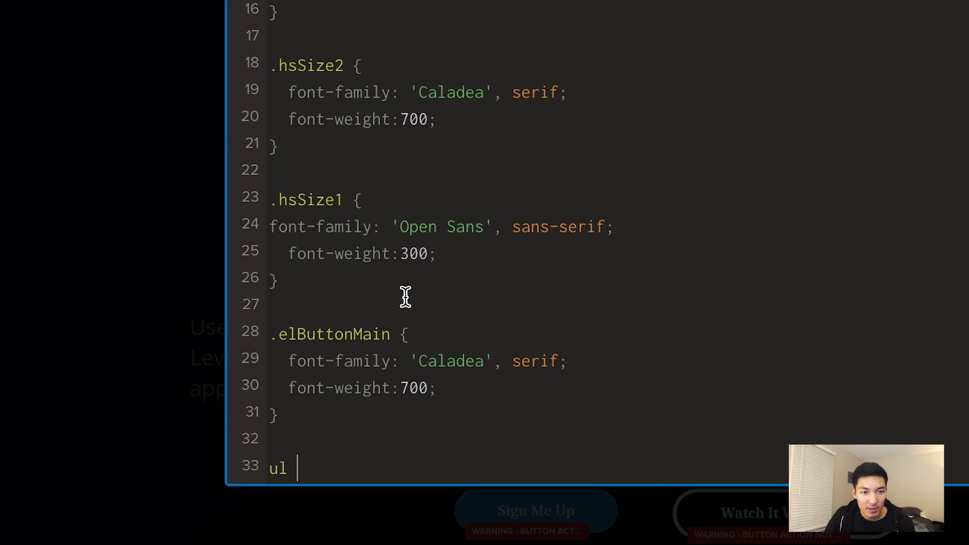
{"action": "left_click_drag", "start_coordinate": [392, 415], "coordinate": [399, 342]}
{"action": "key", "text": "ctrl+c"}
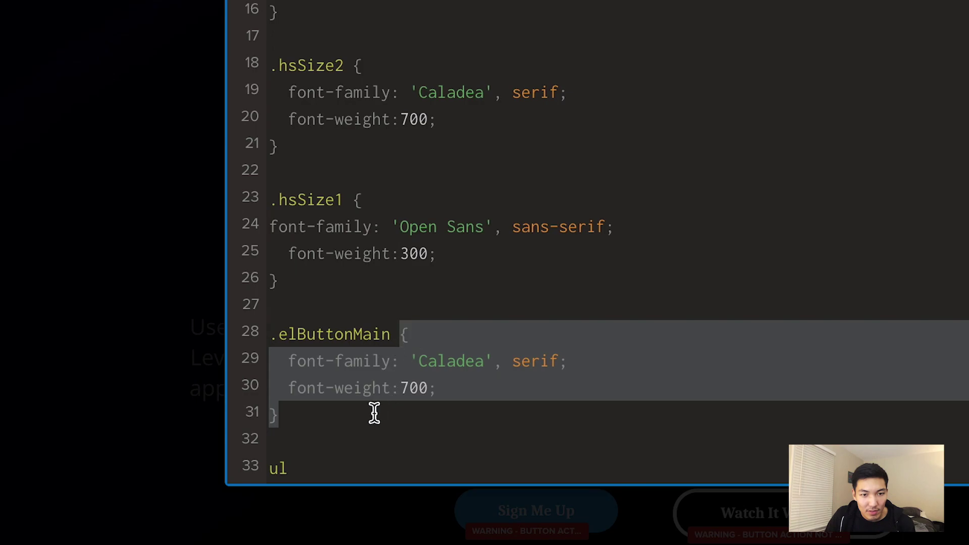
{"action": "left_click", "coordinate": [372, 462]}
{"action": "key", "text": "ctrl+v"}
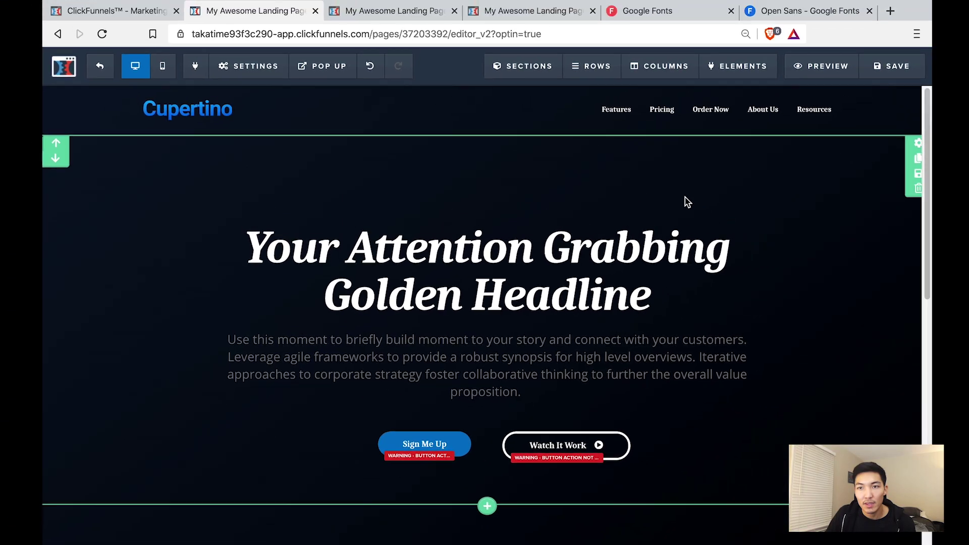
{"action": "scroll", "coordinate": [684, 201], "scroll_direction": "up", "scroll_amount": 1}
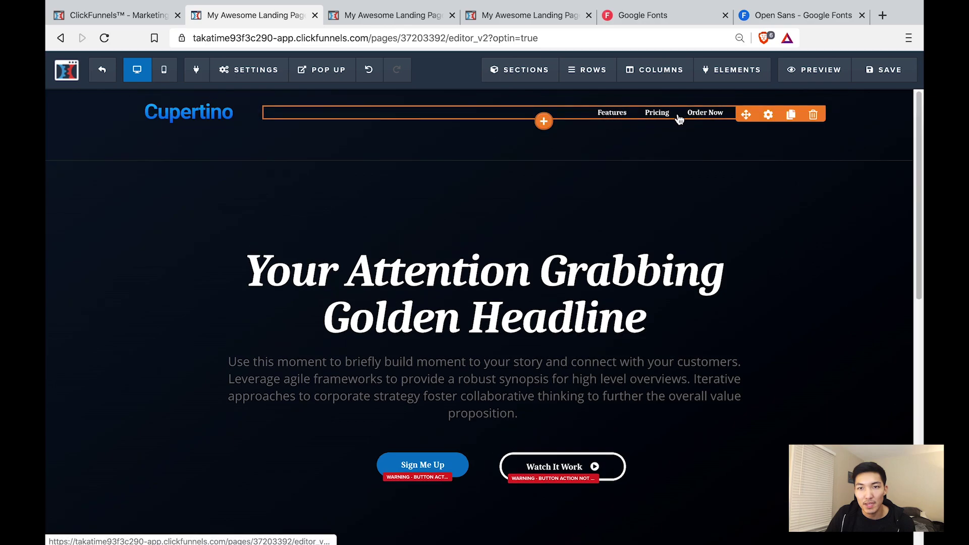
{"action": "scroll", "coordinate": [672, 158], "scroll_direction": "down", "scroll_amount": 1}
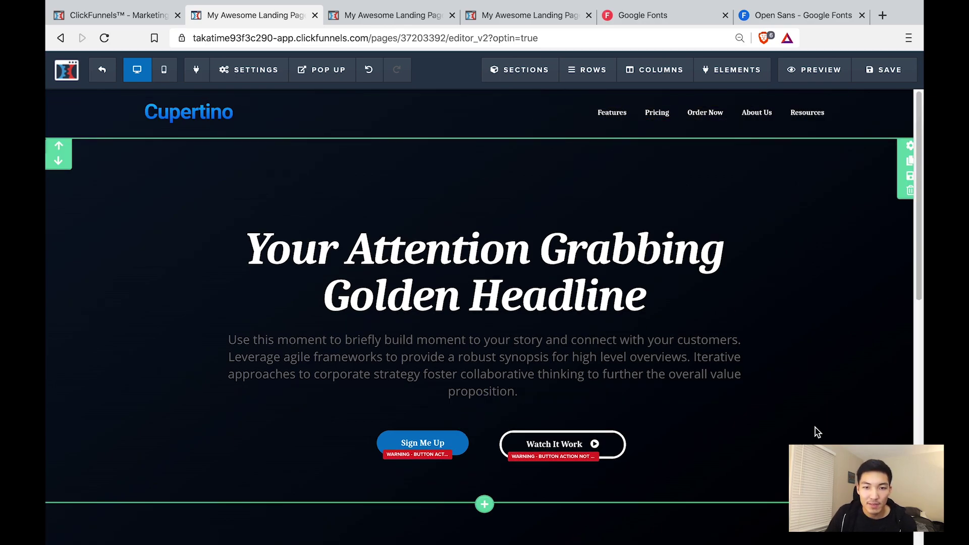
{"action": "scroll", "coordinate": [816, 429], "scroll_direction": "down", "scroll_amount": 9}
{"action": "scroll", "coordinate": [818, 431], "scroll_direction": "up", "scroll_amount": 9}
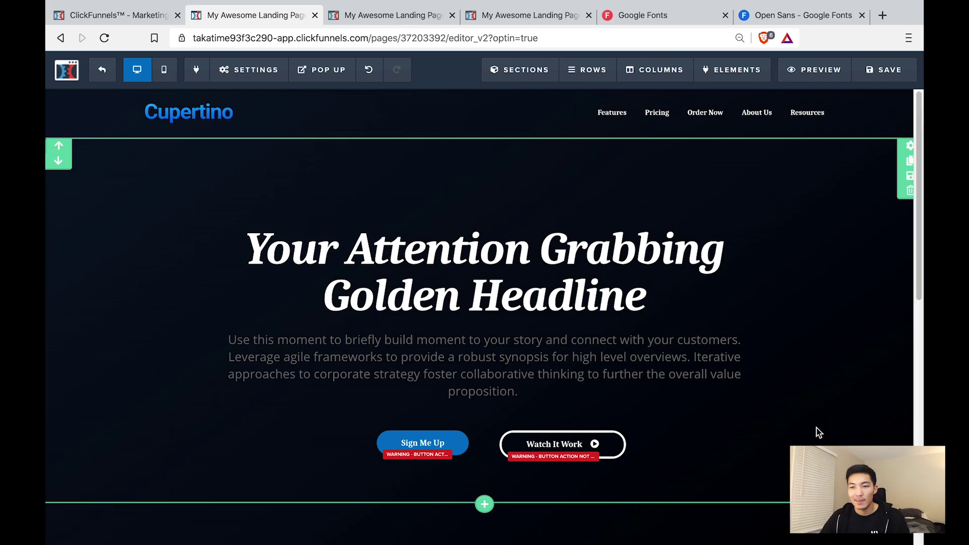
{"action": "scroll", "coordinate": [816, 127], "scroll_direction": "up", "scroll_amount": 1}
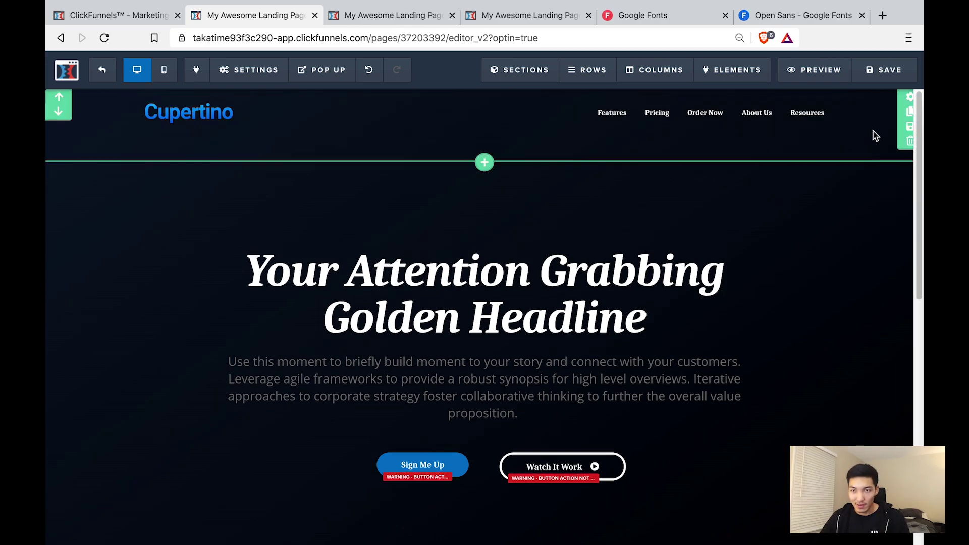
{"action": "scroll", "coordinate": [864, 167], "scroll_direction": "down", "scroll_amount": 10}
{"action": "scroll", "coordinate": [858, 173], "scroll_direction": "up", "scroll_amount": 9}
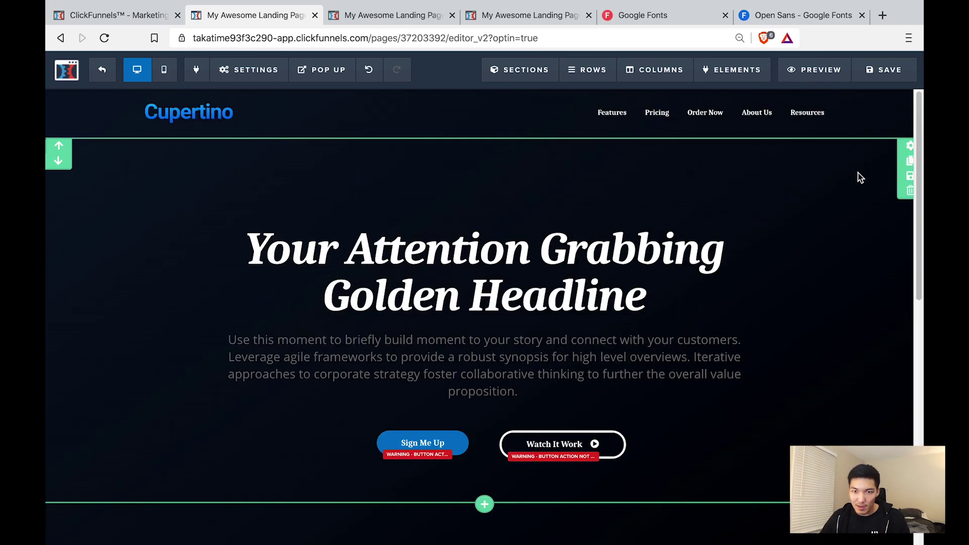
{"action": "scroll", "coordinate": [861, 177], "scroll_direction": "down", "scroll_amount": 5}
{"action": "scroll", "coordinate": [858, 176], "scroll_direction": "down", "scroll_amount": 5}
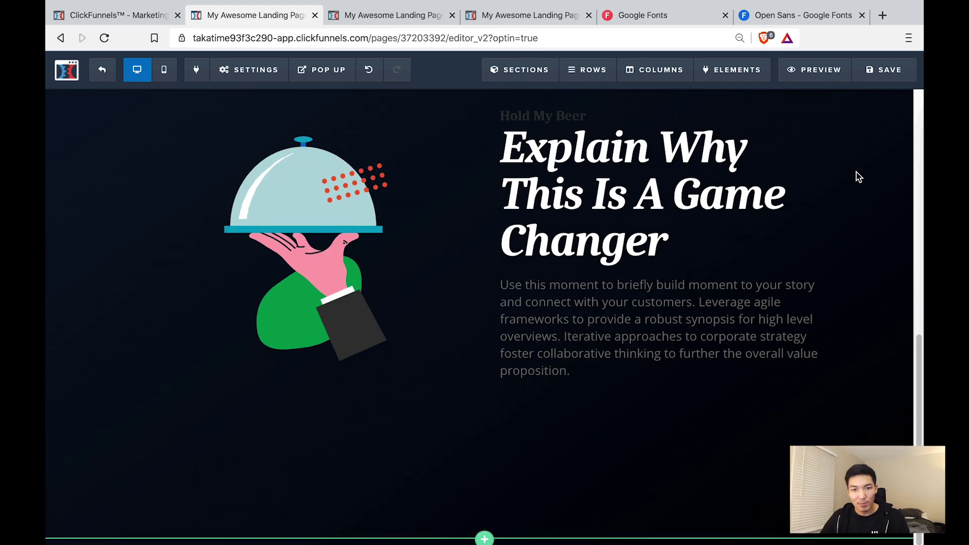
{"action": "scroll", "coordinate": [859, 177], "scroll_direction": "up", "scroll_amount": 10}
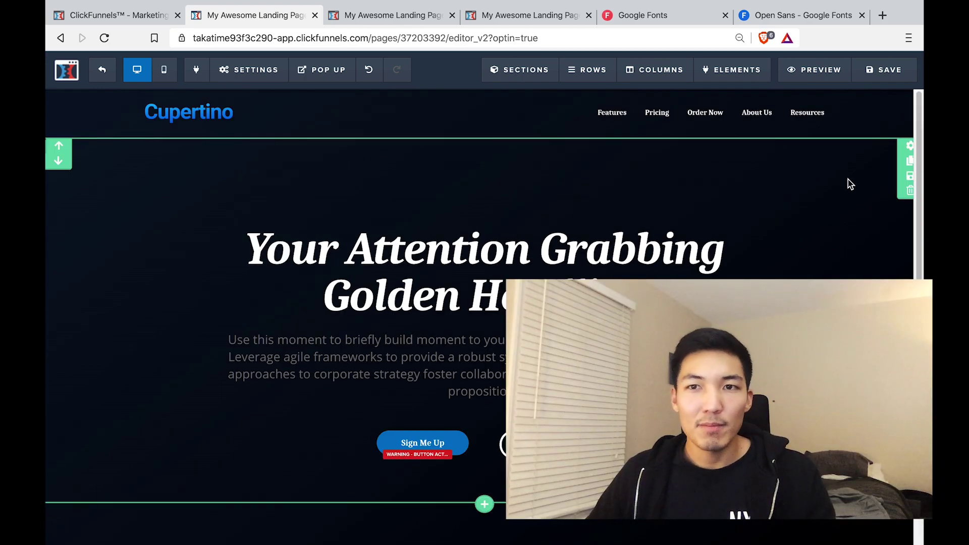